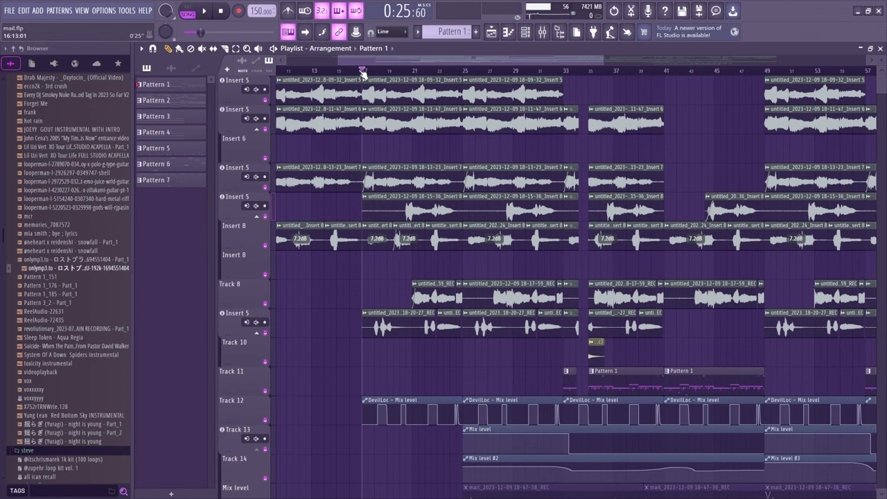
# Solo the topmost Insert 5 audio track in the playlist
pyautogui.scroll(-4, 362, 72)
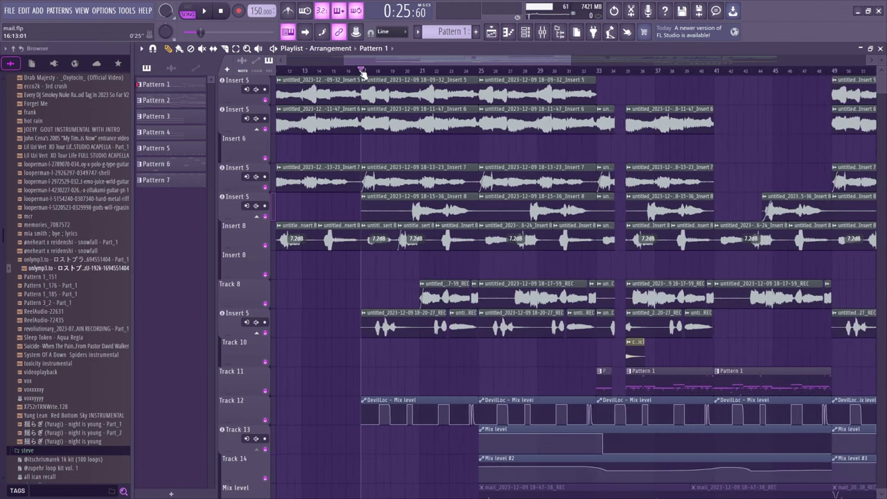
pyautogui.keyDown('ctrl'); pyautogui.click(266, 101); pyautogui.keyUp('ctrl')
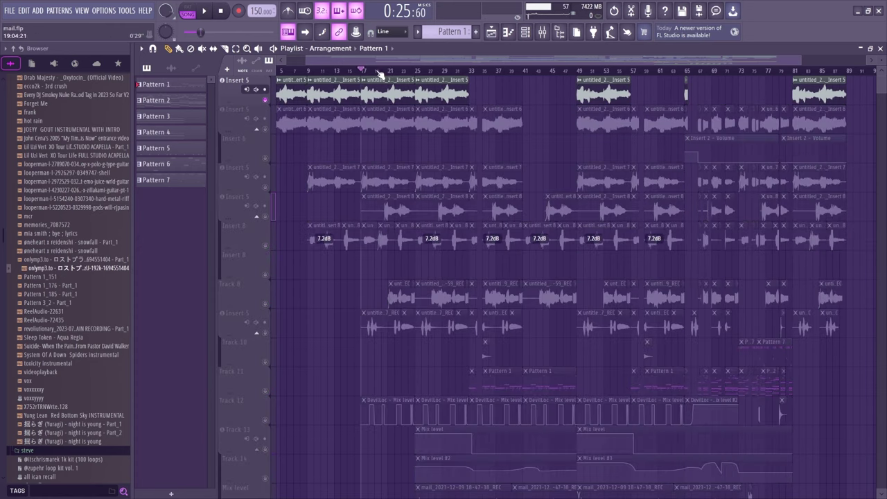
pyautogui.scroll(4, 380, 73)
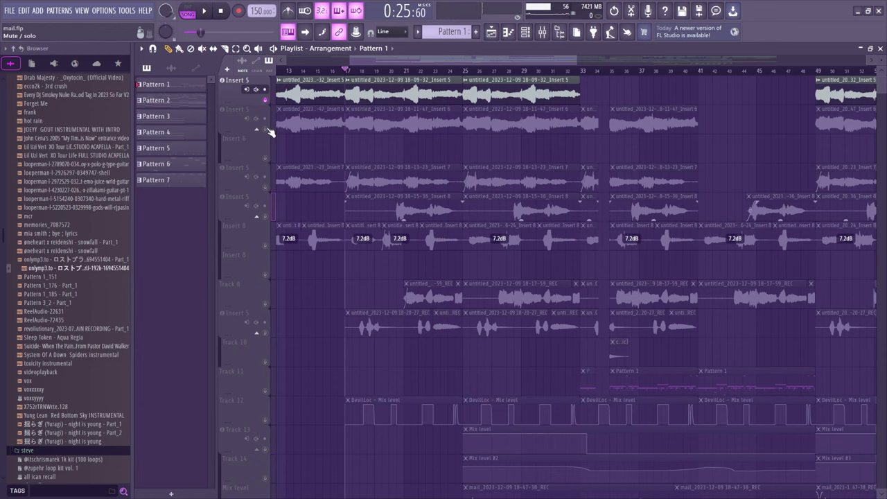
# Unmute all audio tracks from the lowest Insert 5 track up to the first one and audition them together
pyautogui.click(392, 120)
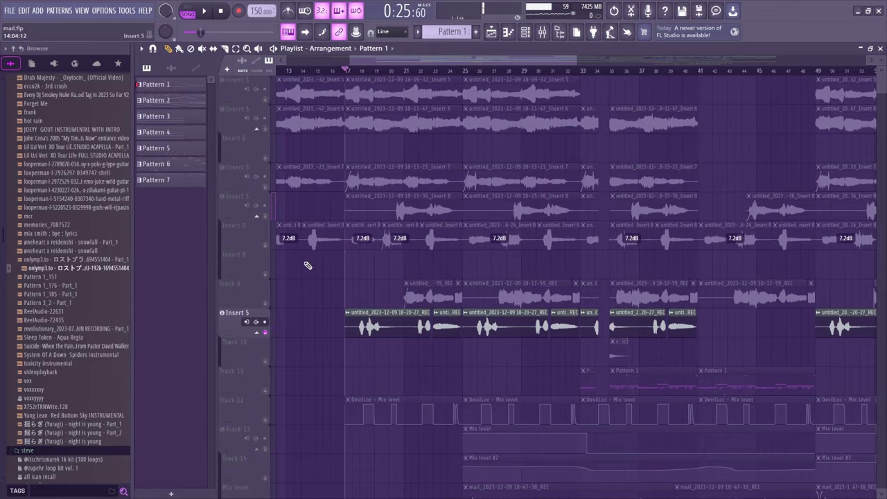
pyautogui.moveTo(266, 304); pyautogui.dragTo(265, 89)
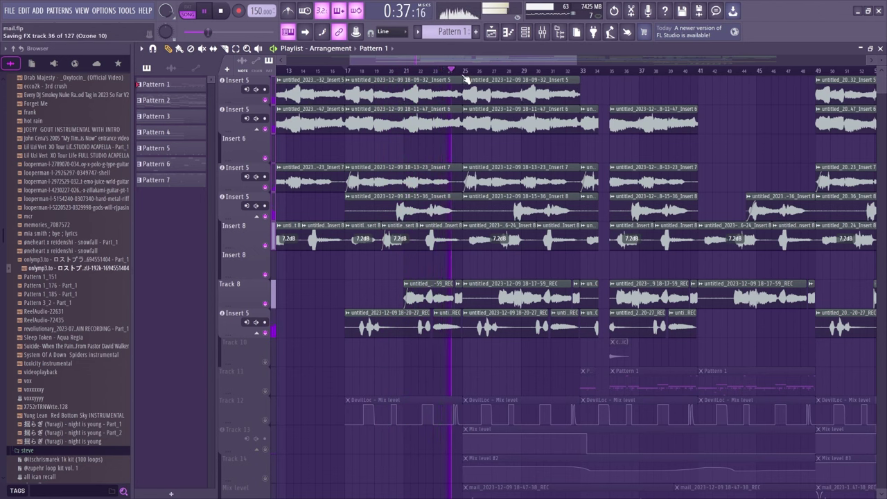
pyautogui.press('space')
pyautogui.scroll(-4, 477, 74)
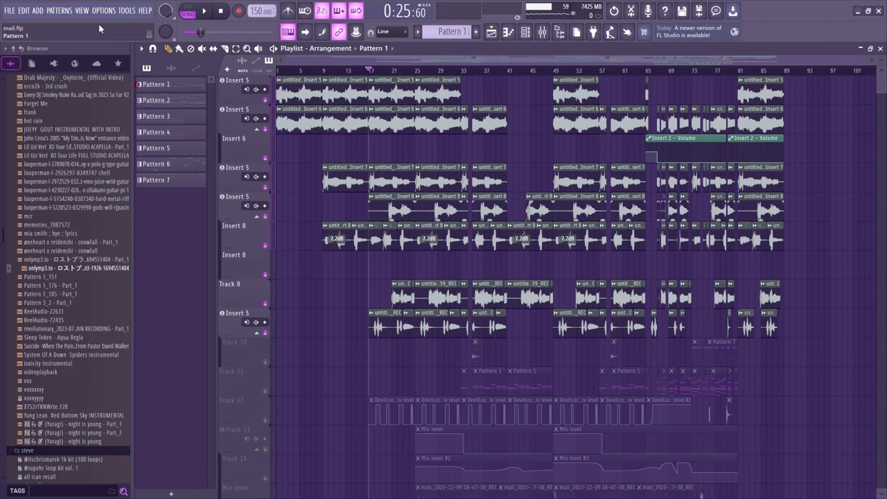
# Switch playback to pattern mode and review the notes of the drum channels, starting with Santacruz ka Spinz (E)
pyautogui.click(187, 11)
pyautogui.click(525, 32)
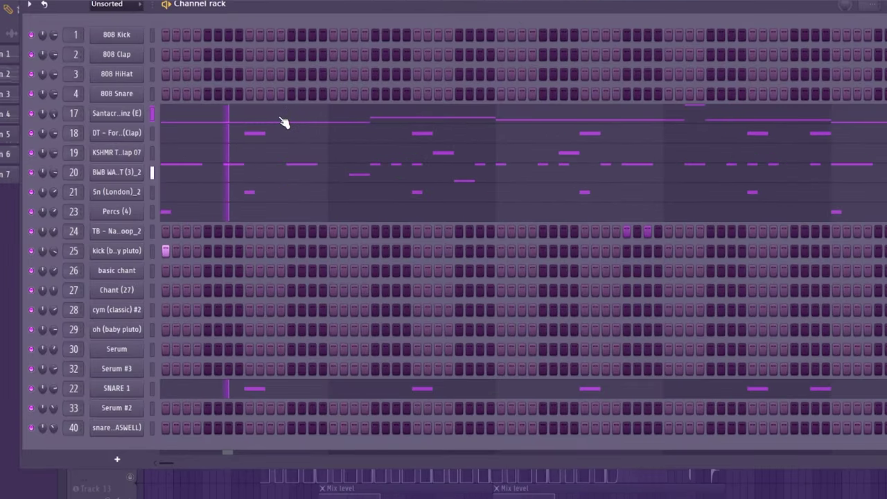
pyautogui.click(167, 114)
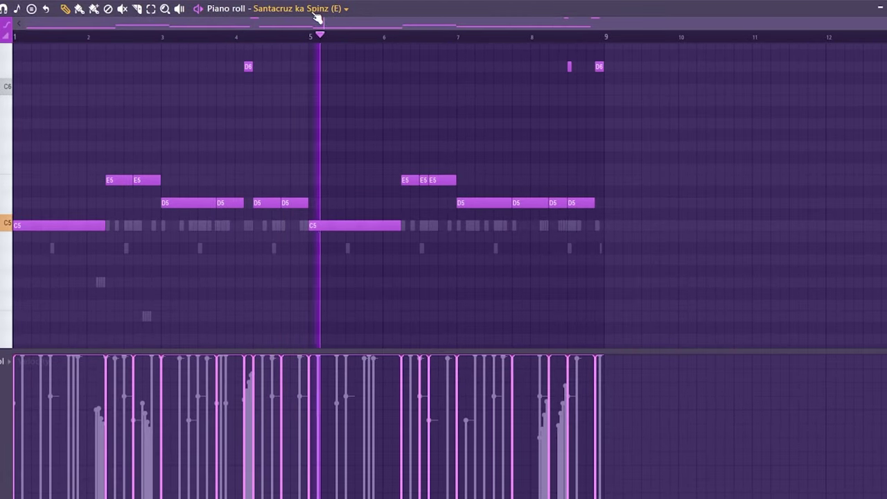
pyautogui.scroll(-1, 315, 9)
pyautogui.scroll(-1, 312, 9)
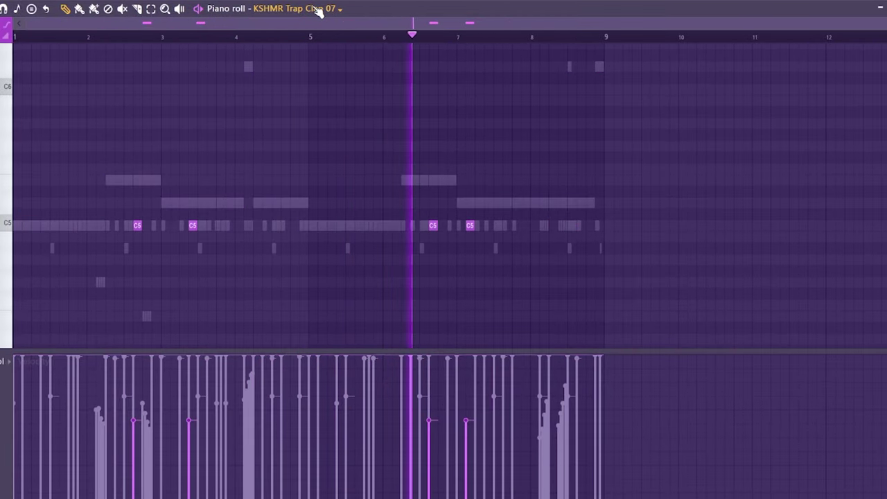
pyautogui.scroll(-1, 317, 10)
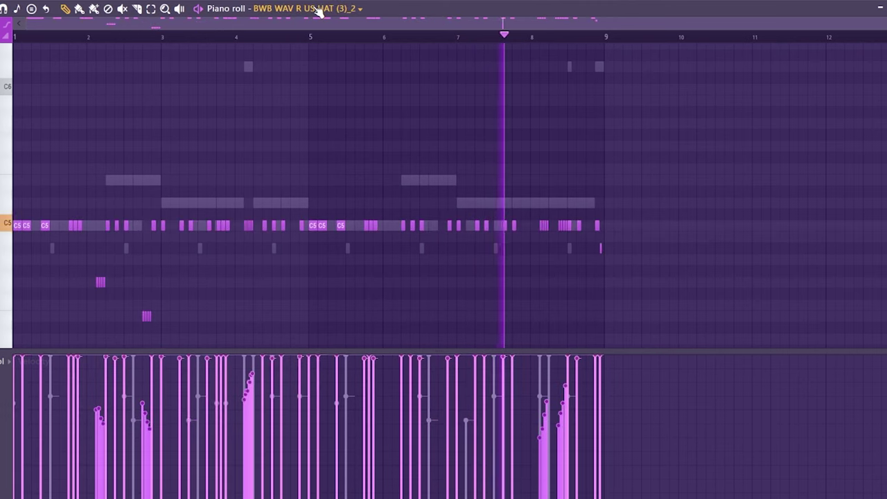
pyautogui.scroll(-1, 317, 10)
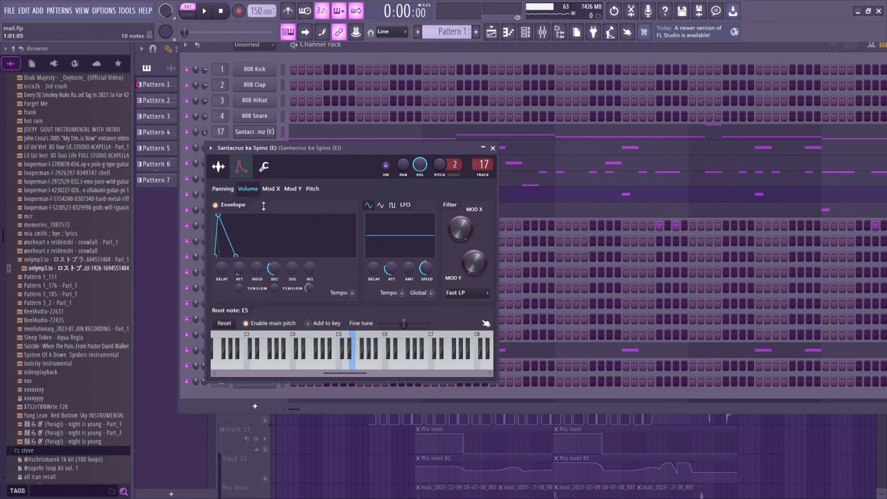
# Examine the sample waveform and volume envelope of the Santacruz ka Spinz (E) channel
pyautogui.click(219, 167)
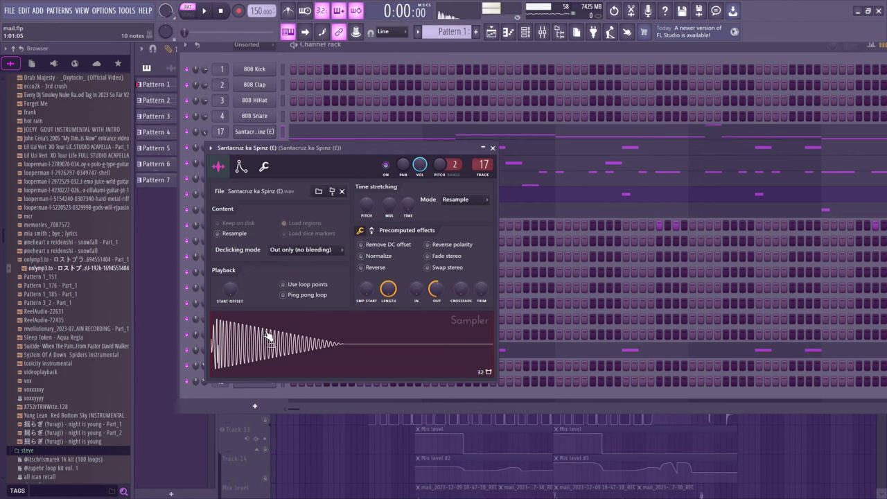
pyautogui.click(240, 167)
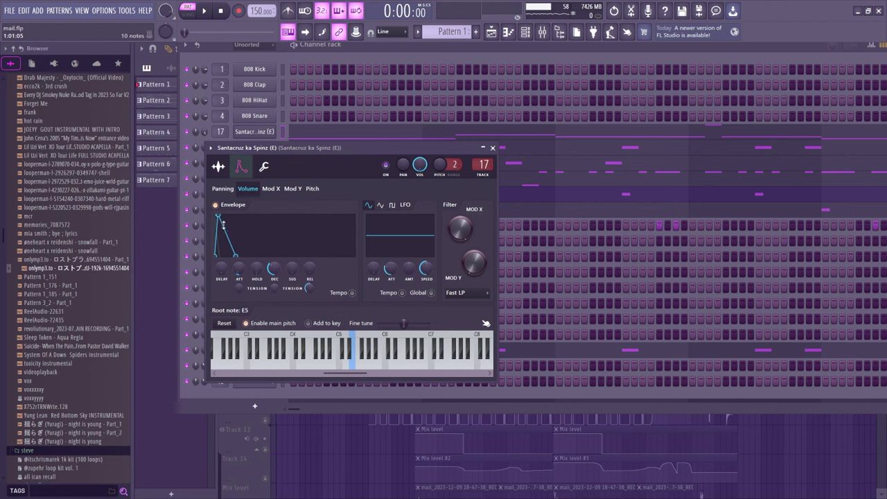
pyautogui.click(493, 149)
# Solo the Santacruz ka Spinz (E) channel and play the pattern
pyautogui.rightClick(187, 137)
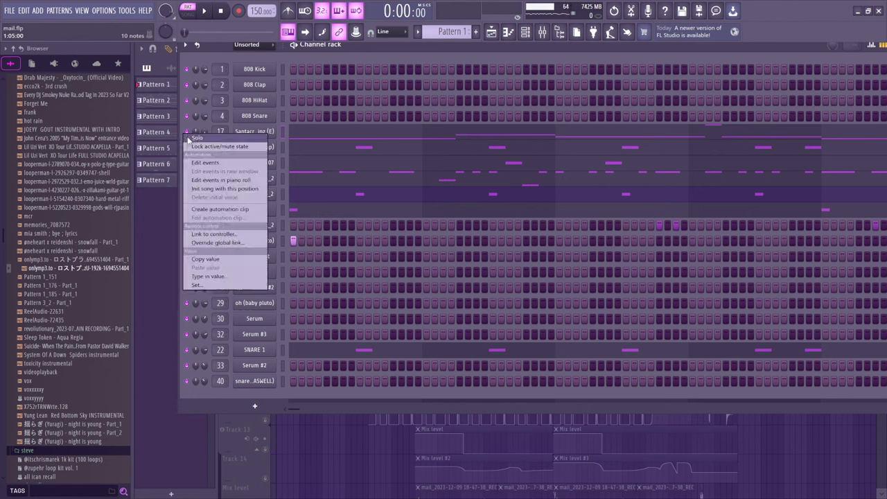
pyautogui.click(201, 143)
pyautogui.press('space')
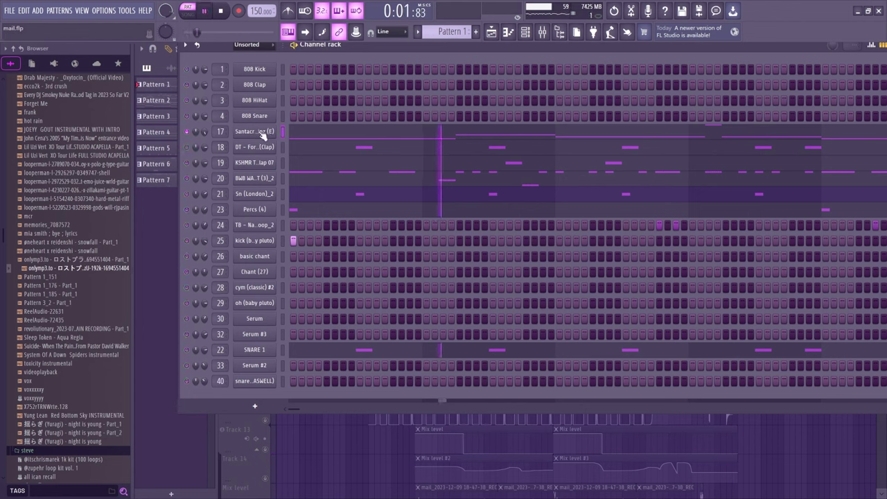
# Audition the Santacruz ka Spinz (E) channel with its volume envelope disabled
pyautogui.click(264, 132)
pyautogui.press('space')
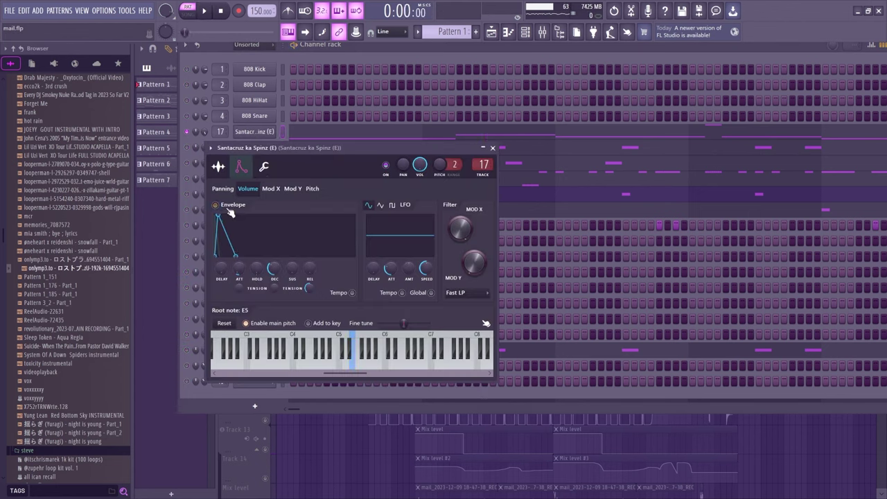
pyautogui.press('space')
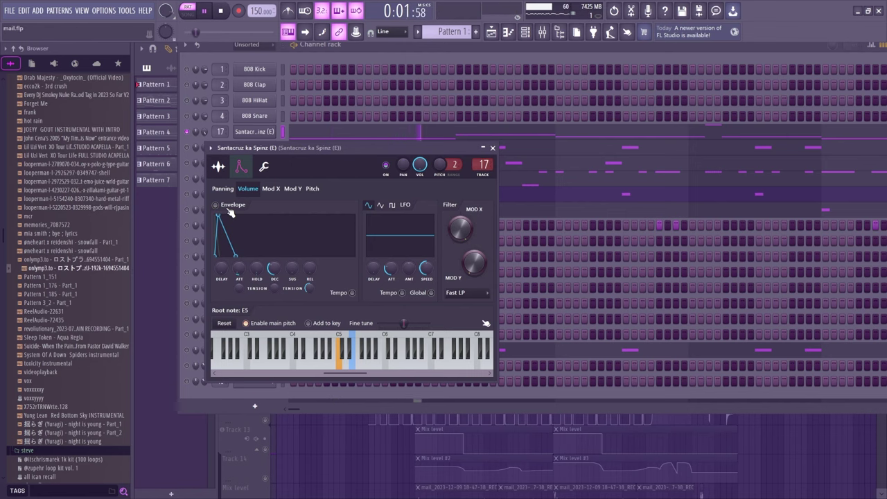
pyautogui.press('space')
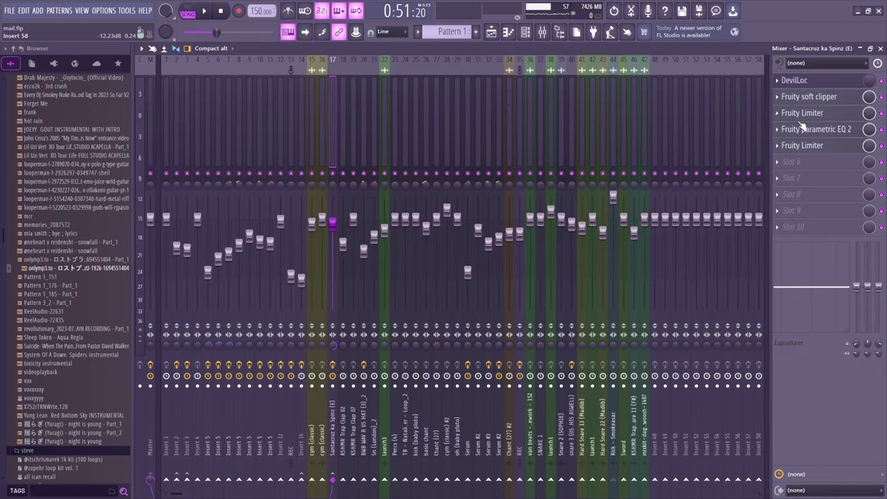
# Inspect the DevilLoc effect on the Santacruz ka Spinz (E) insert and its mix level automation in the playlist from bar 35
pyautogui.click(796, 80)
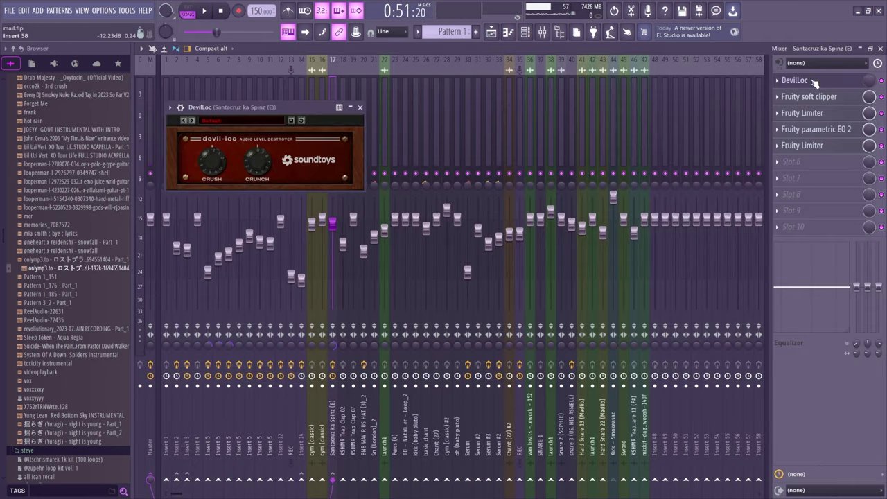
pyautogui.click(360, 107)
pyautogui.click(491, 32)
pyautogui.scroll(-1, 423, 281)
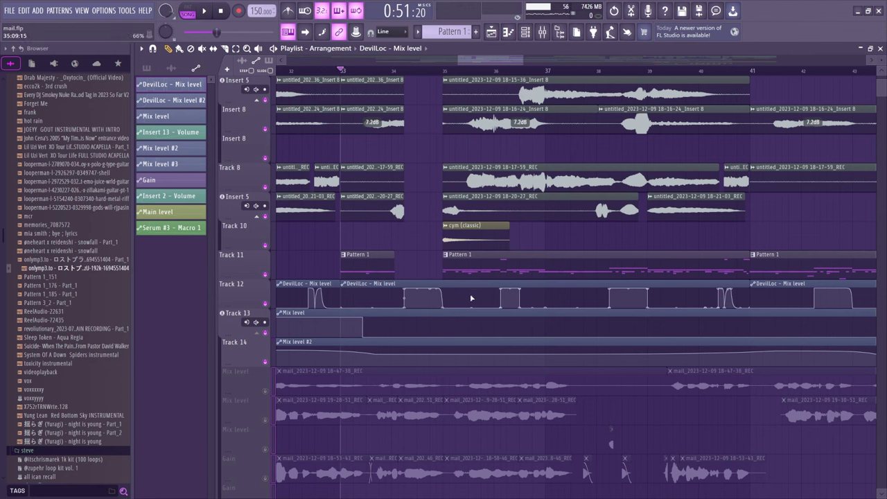
pyautogui.click(448, 72)
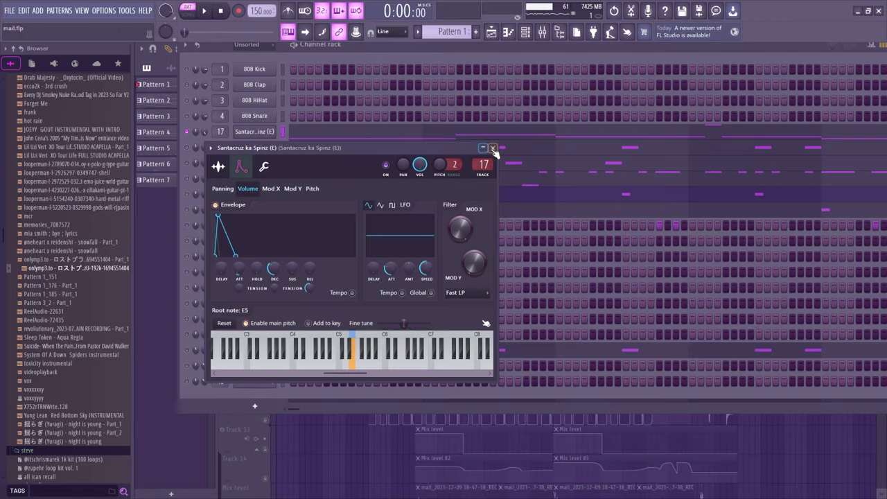
# Close the Santacruz ka Spinz (E) channel settings and audition that channel together with both clap channels
pyautogui.click(493, 149)
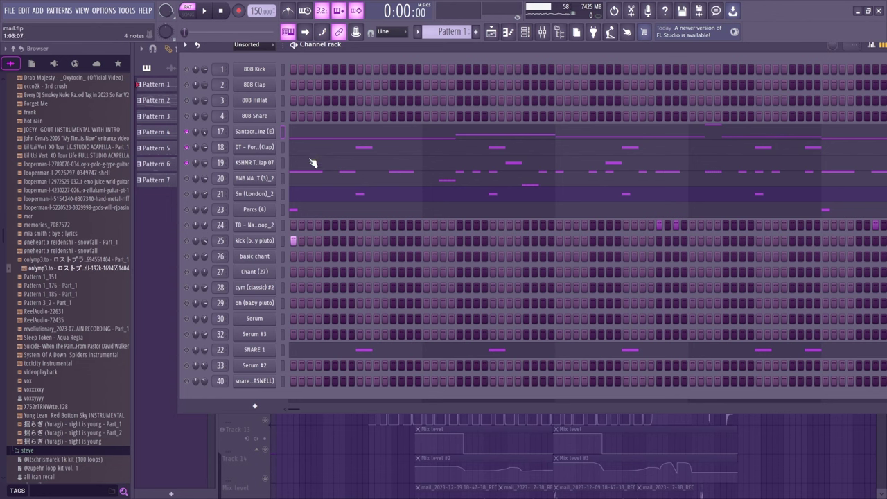
pyautogui.press('space')
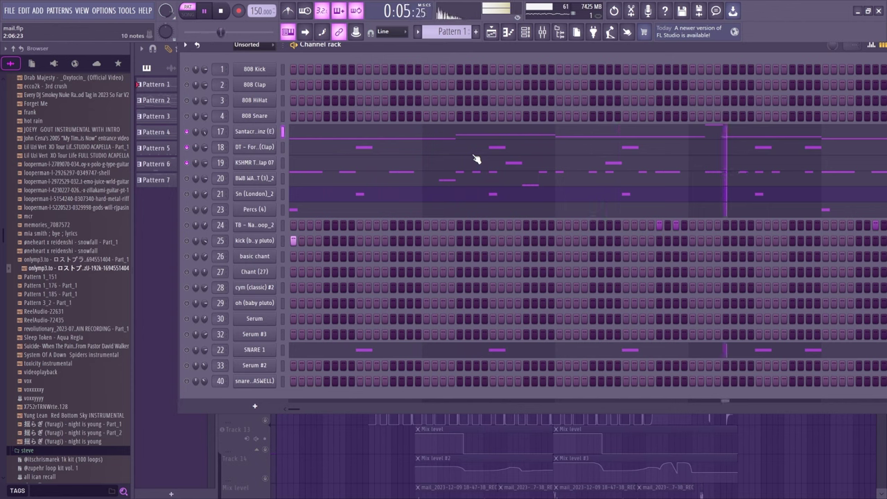
pyautogui.press('space')
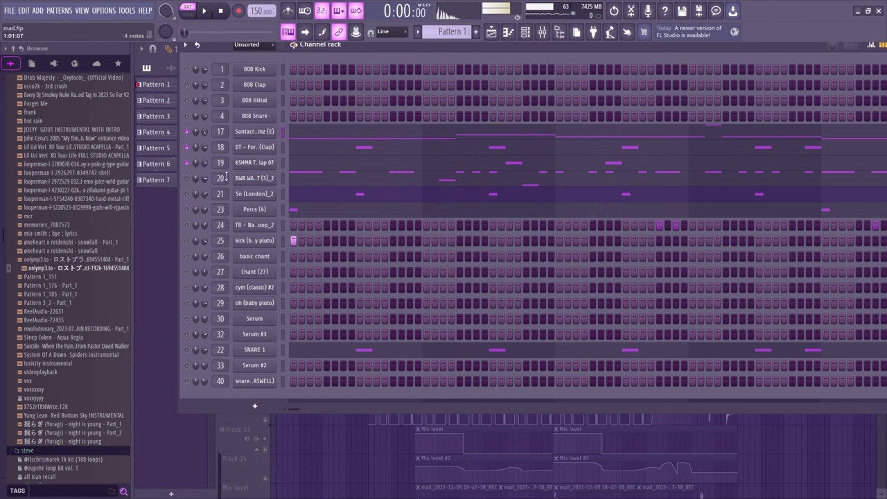
# Open the notes of the BWB WAV R US HAT (3)_2 channel in the piano roll and audition the pattern
pyautogui.rightClick(265, 183)
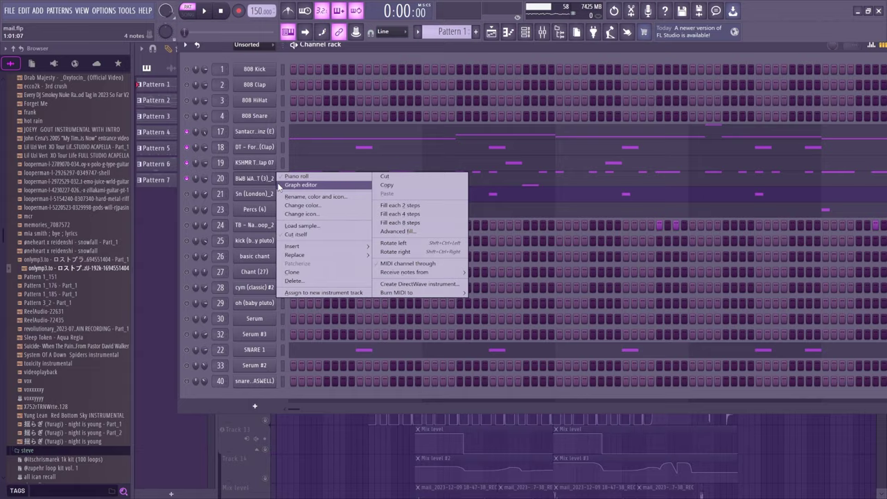
pyautogui.click(277, 177)
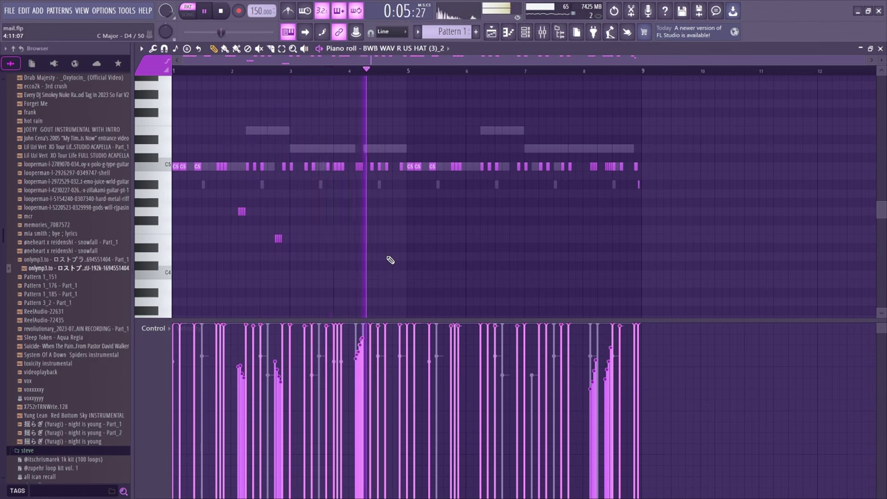
pyautogui.press('space')
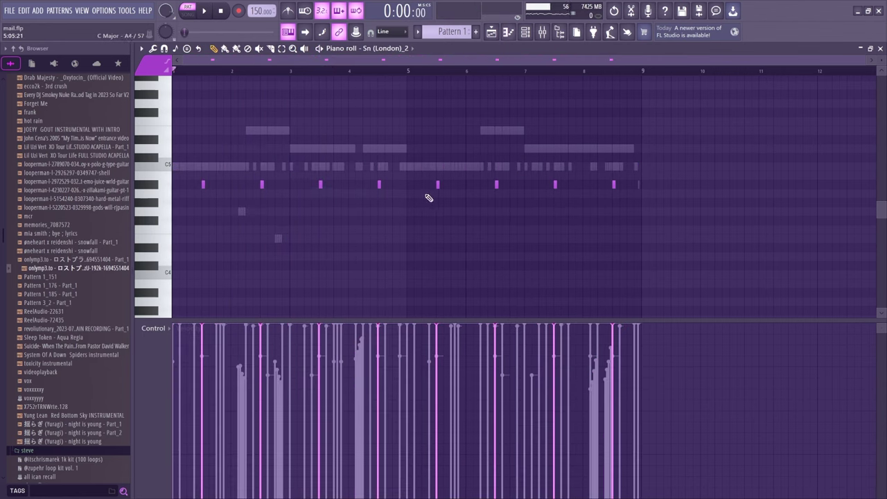
# Audition the pattern with the Sn (London)_2 snare and return to the channel rack
pyautogui.press('space')
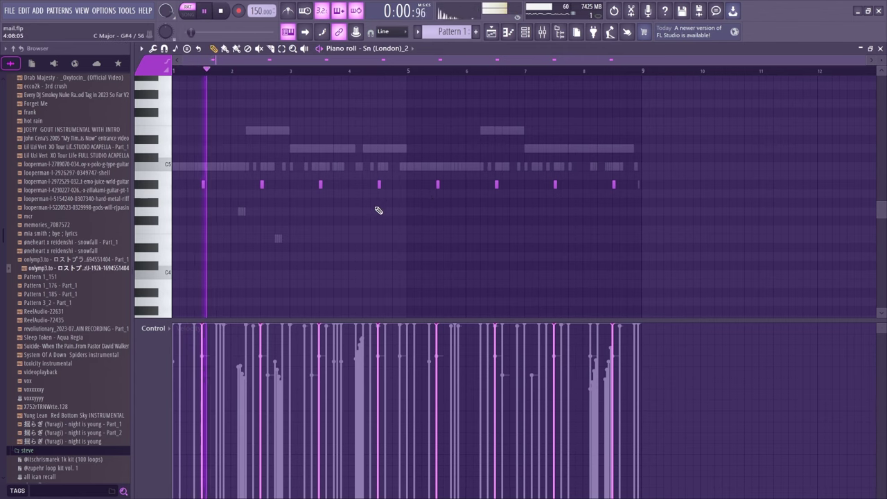
pyautogui.click(525, 33)
pyautogui.press('space')
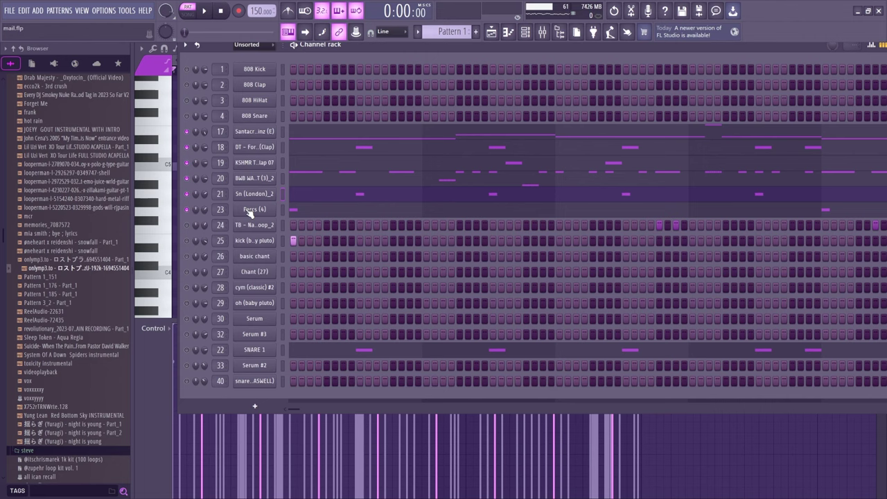
# Review the TB - Natalie Snare_Master - Loop_2 notes and audition the pattern from bar 3
pyautogui.click(286, 208)
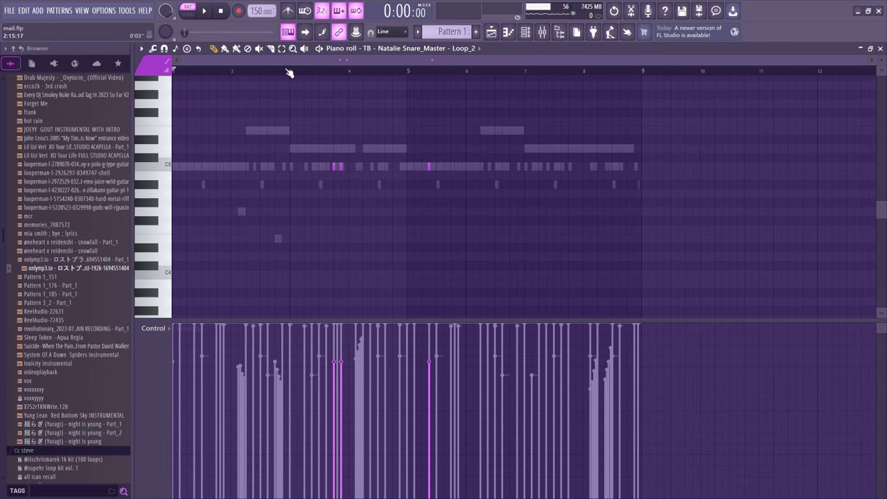
pyautogui.click(291, 71)
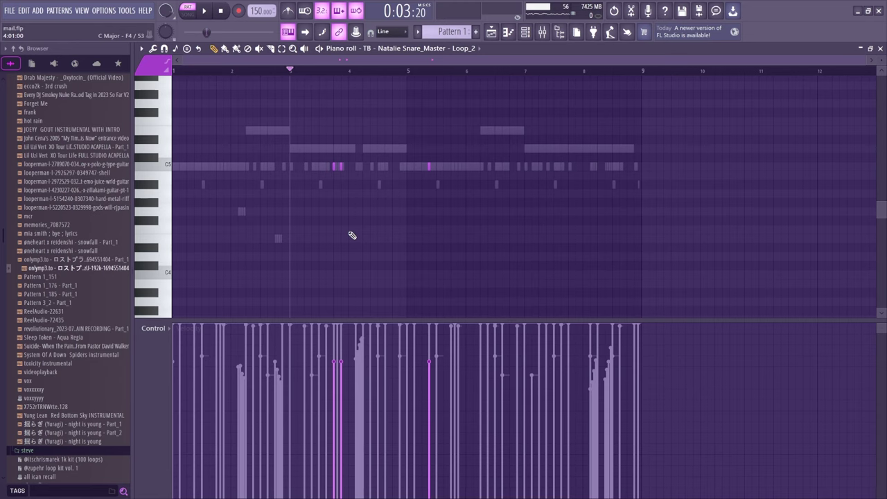
pyautogui.press('space')
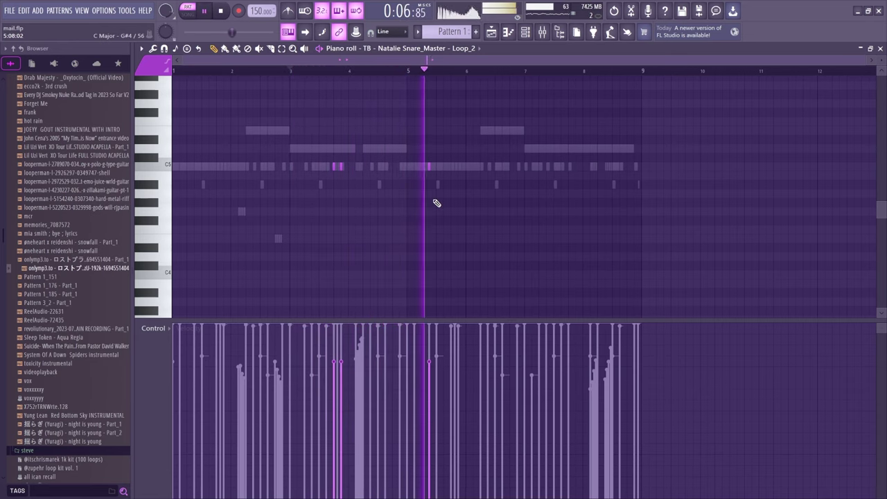
pyautogui.press('space')
pyautogui.press('F6')
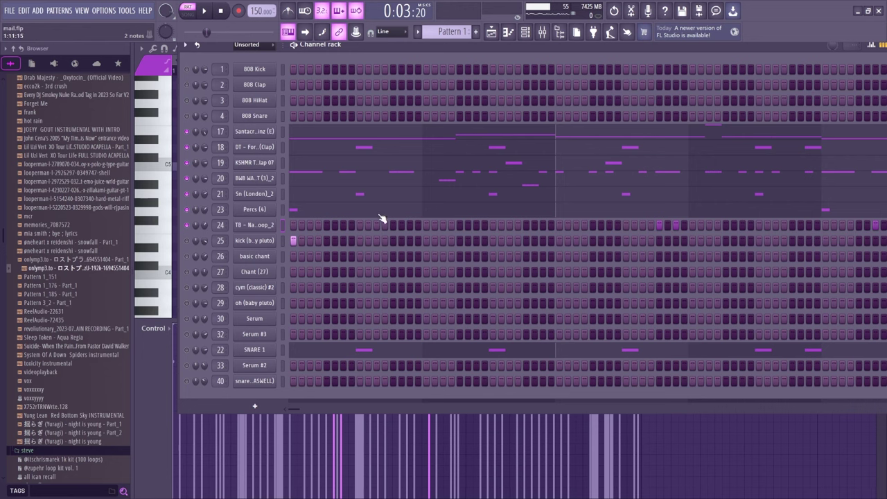
# Unmute the kick (baby pluto) channel and open its notes in the piano roll
pyautogui.rightClick(259, 228)
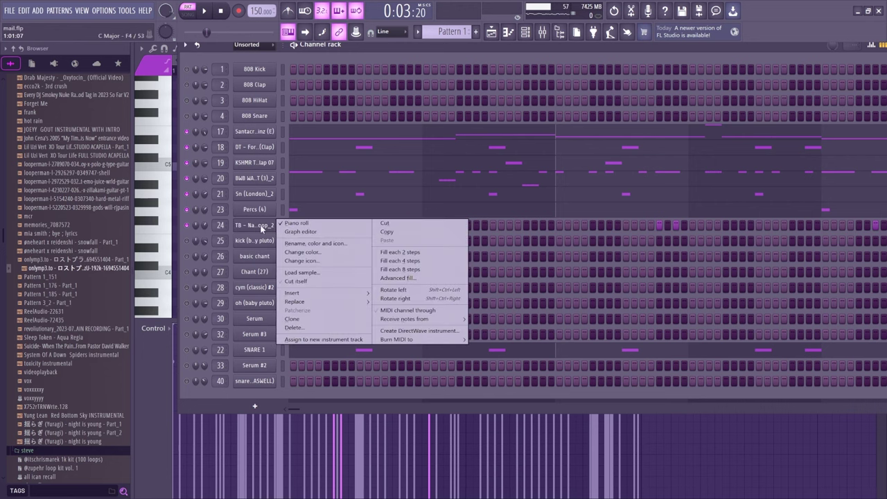
pyautogui.click(188, 241)
pyautogui.rightClick(251, 242)
pyautogui.click(292, 240)
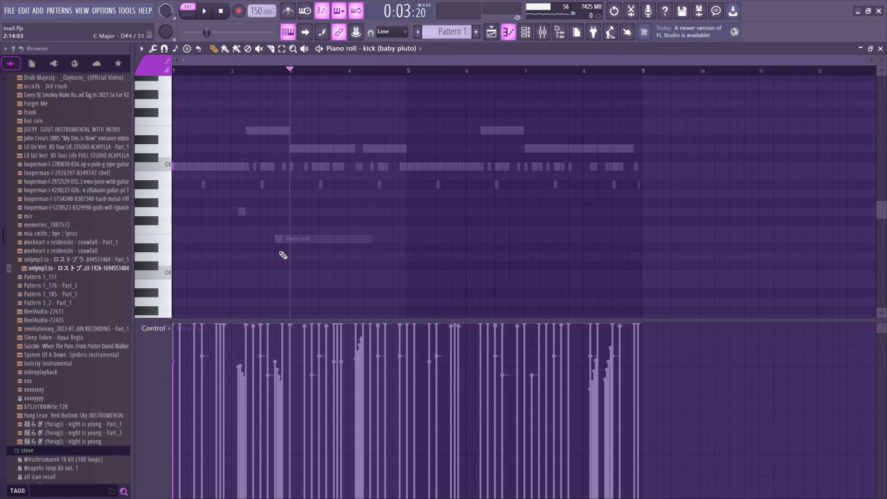
# Audition the pattern with the kick (baby pluto) channel and return to the channel rack
pyautogui.press('space')
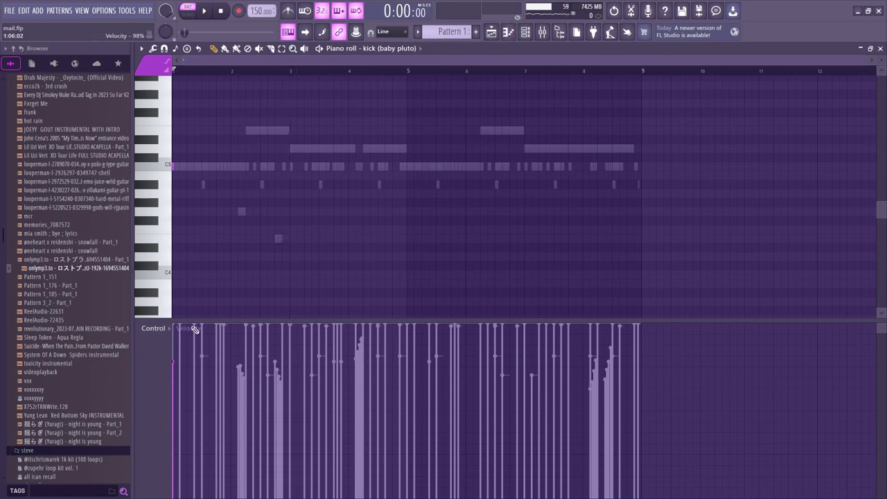
pyautogui.press('space')
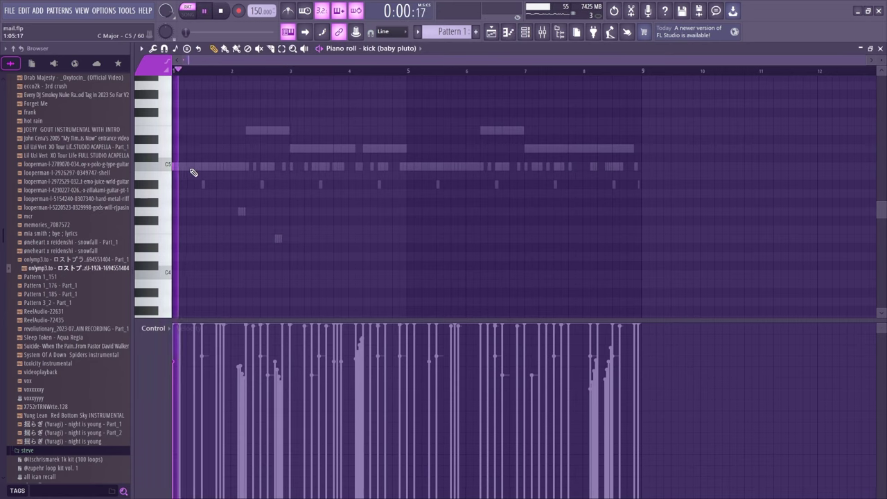
pyautogui.press('space')
pyautogui.click(527, 35)
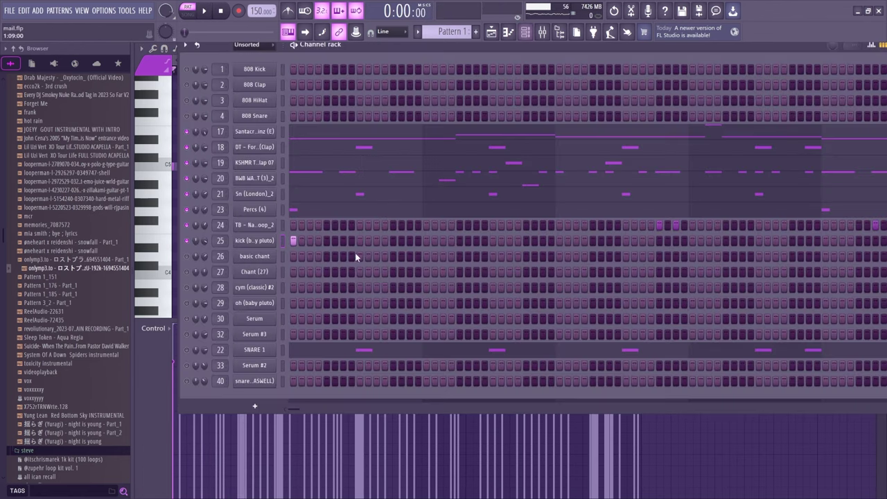
# Review the SNARE 1 notes in the piano roll, unmute that channel and audition the pattern
pyautogui.press('F6')
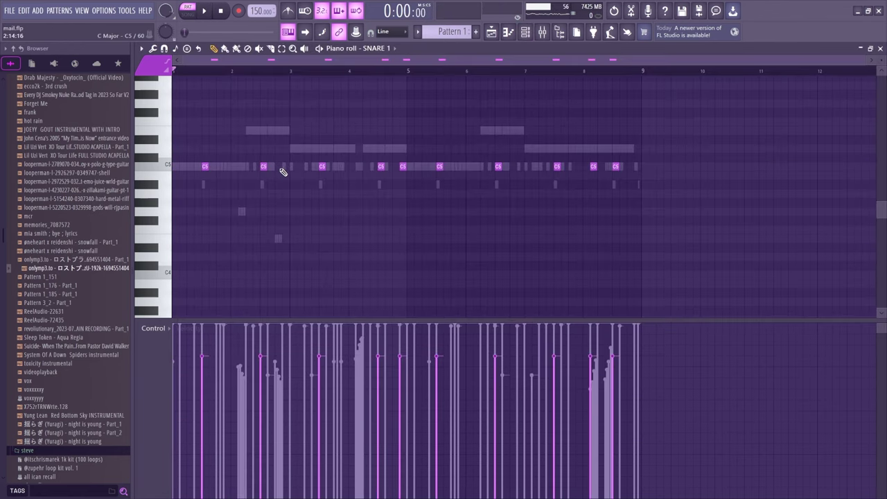
pyautogui.click(526, 33)
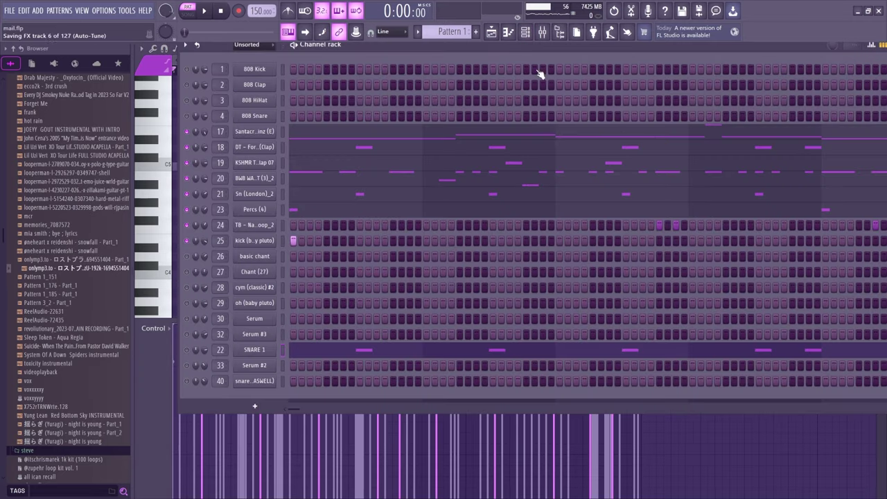
pyautogui.press('F6')
pyautogui.press('space')
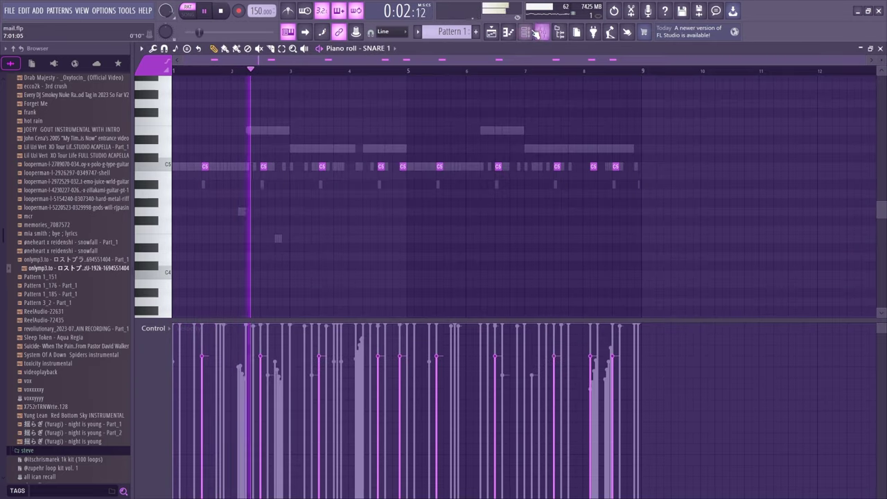
pyautogui.press('F6')
pyautogui.press('space')
pyautogui.press('F9')
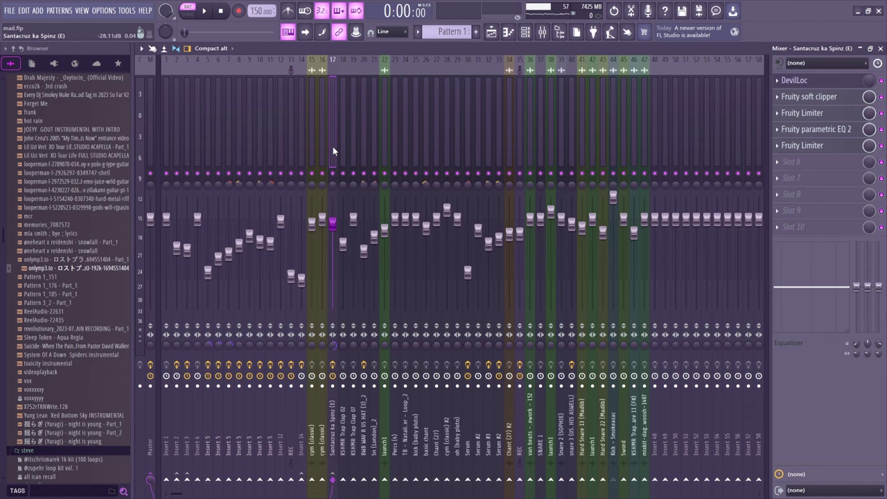
pyautogui.click(525, 32)
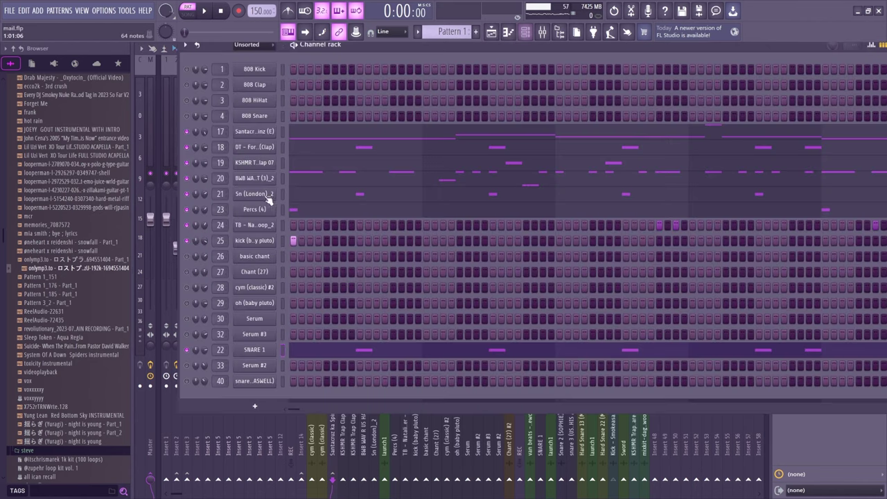
pyautogui.rightClick(192, 241)
pyautogui.press('Escape')
pyautogui.rightClick(187, 241)
pyautogui.press('Escape')
pyautogui.rightClick(189, 242)
pyautogui.press('Escape')
# Mute the Mix level and Gain vocal tracks in the playlist and audition the arrangement without them
pyautogui.press('F5')
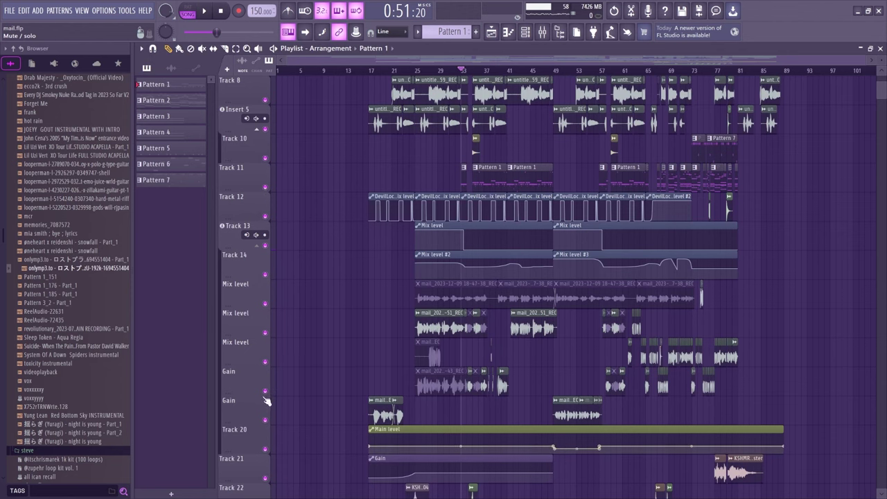
pyautogui.click(264, 304)
pyautogui.press('space')
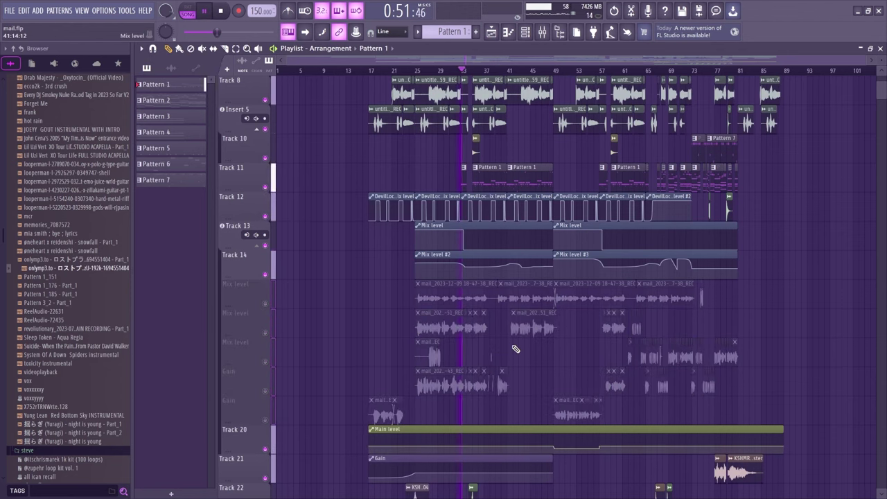
pyautogui.scroll(3, 509, 190)
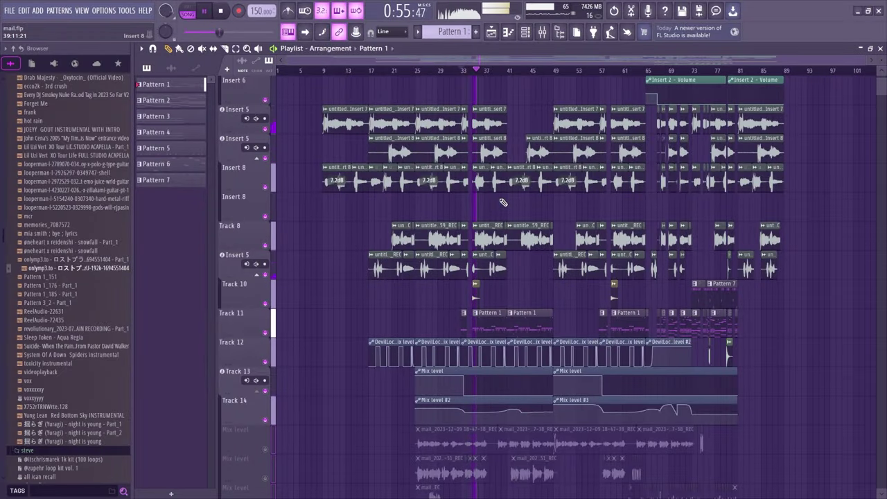
pyautogui.scroll(5, 479, 72)
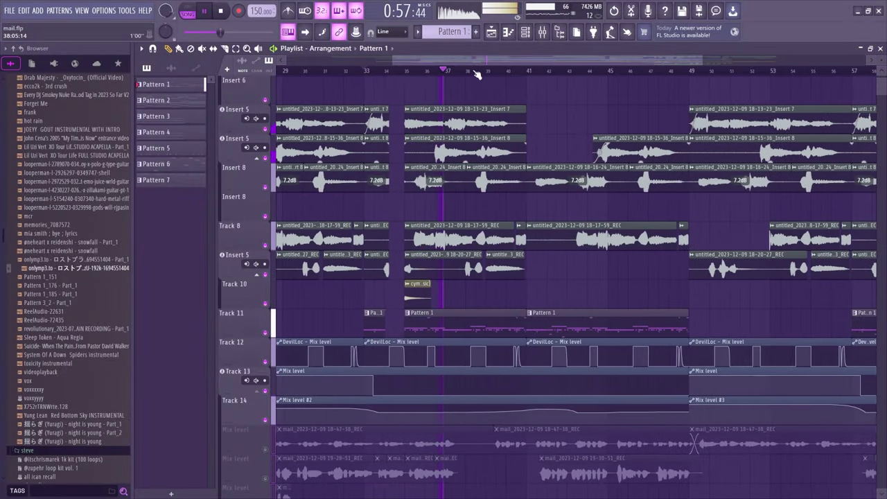
pyautogui.press('space')
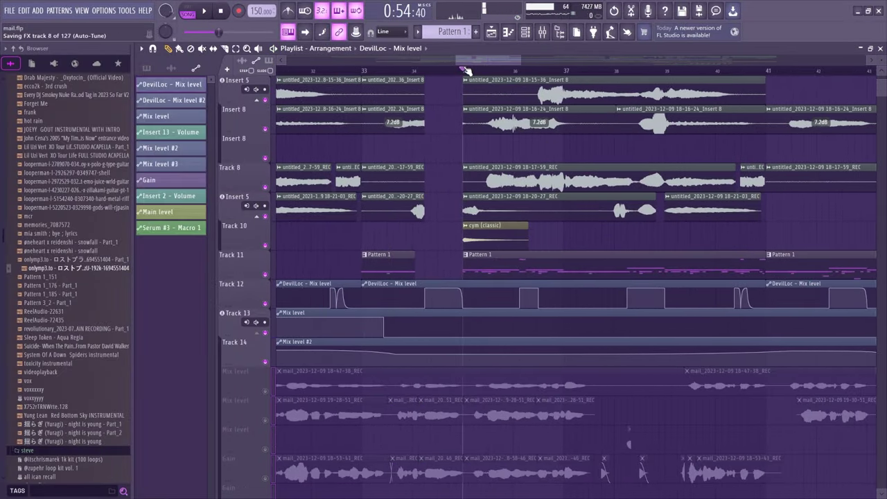
# Inspect the cym (classic) clip on Track 10 at bar 35 of the playlist
pyautogui.scroll(3, 443, 162)
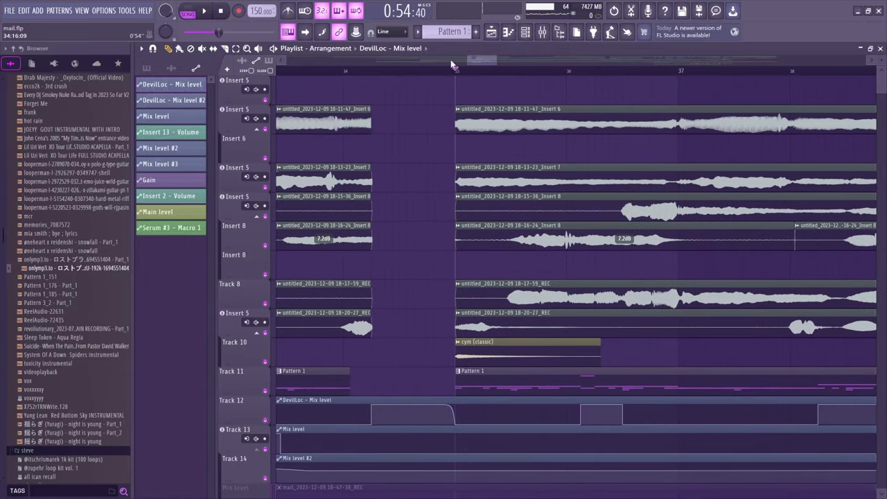
pyautogui.scroll(-3, 452, 64)
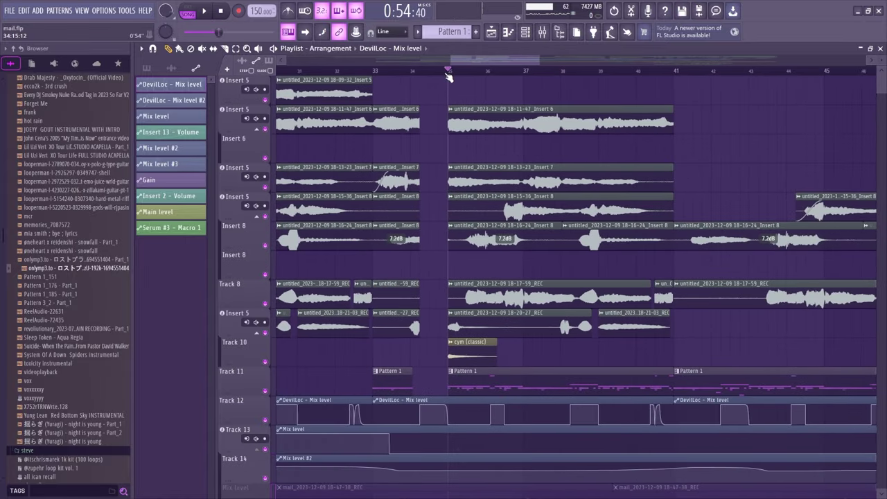
pyautogui.scroll(-5, 456, 238)
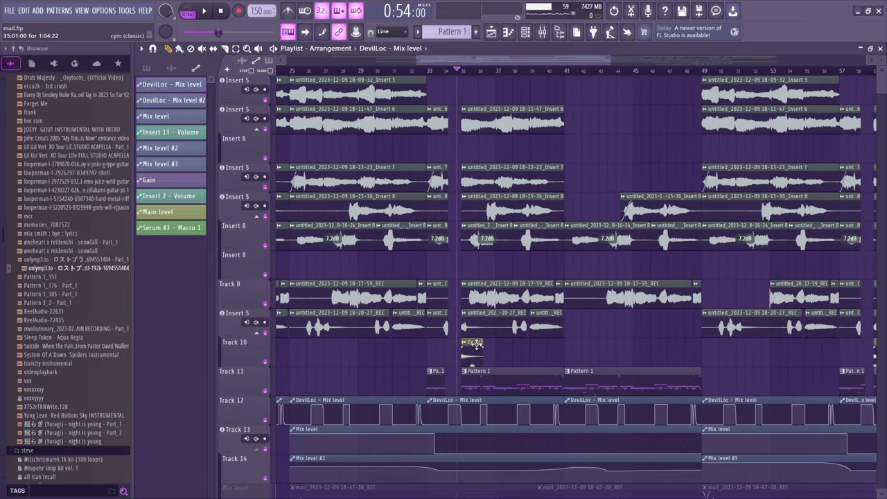
pyautogui.doubleClick(474, 344)
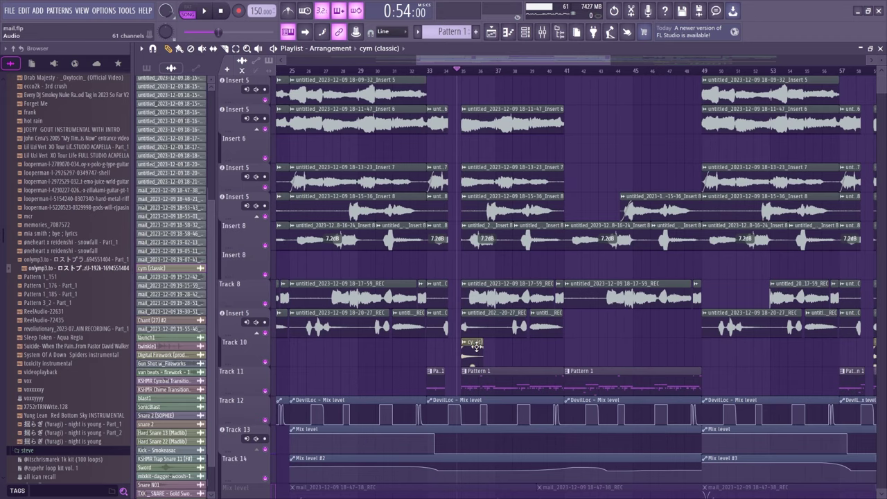
pyautogui.click(456, 105)
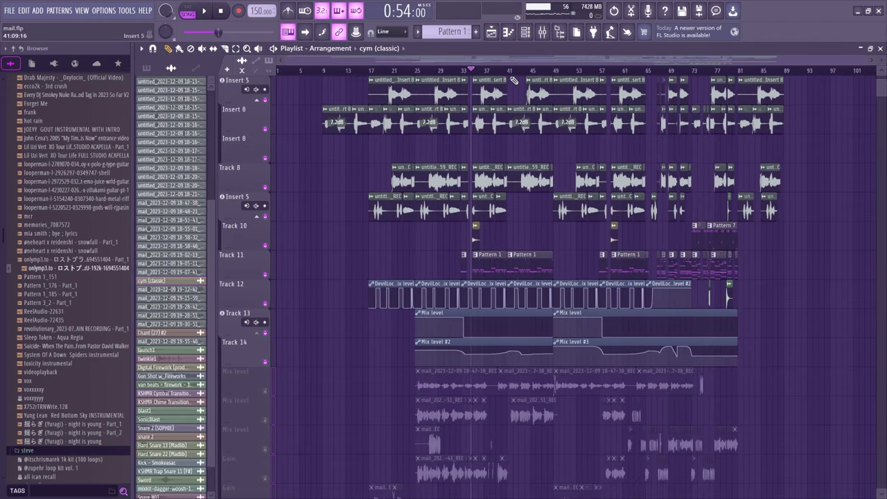
# Play the arrangement from just before bar 35 with the vocals muted and review the tracks below Track 10
pyautogui.press('space')
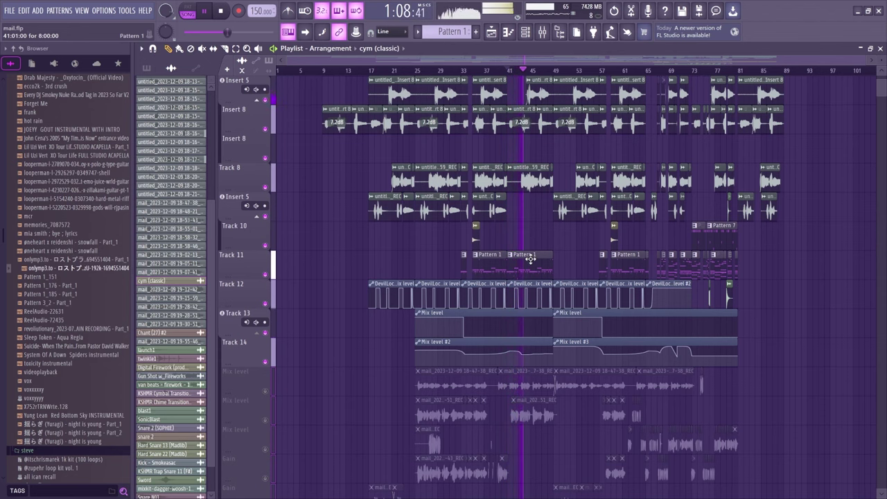
pyautogui.scroll(-6, 531, 258)
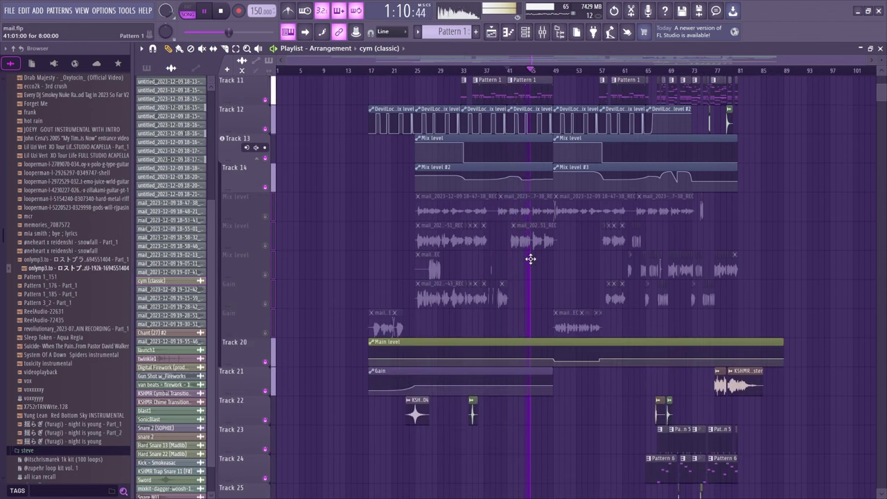
pyautogui.scroll(-2, 531, 258)
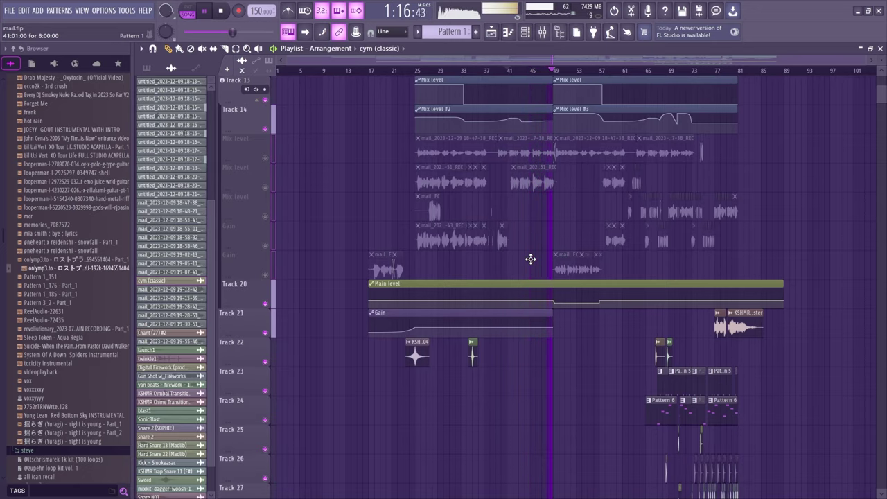
pyautogui.press('space')
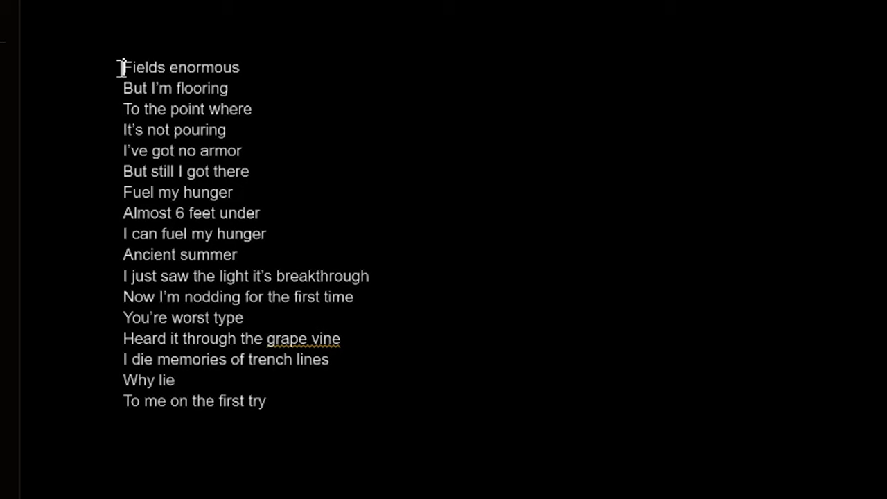
# Switch to the lyrics document and highlight the lines "Fields enormous" and "It's not pouring" in turn
pyautogui.moveTo(121, 67); pyautogui.dragTo(255, 65)
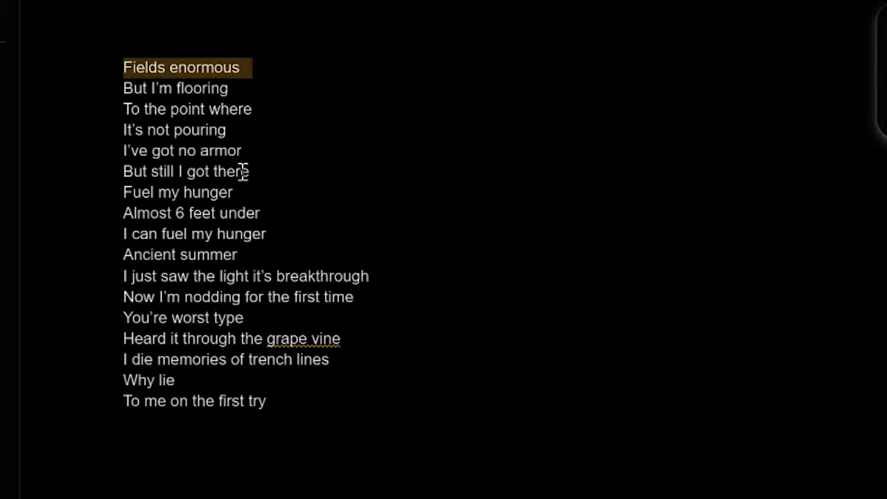
pyautogui.moveTo(121, 136); pyautogui.dragTo(257, 141)
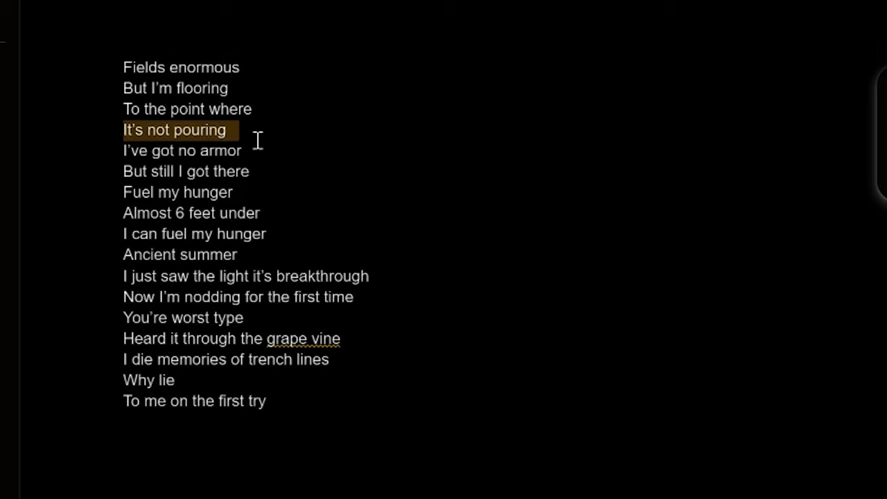
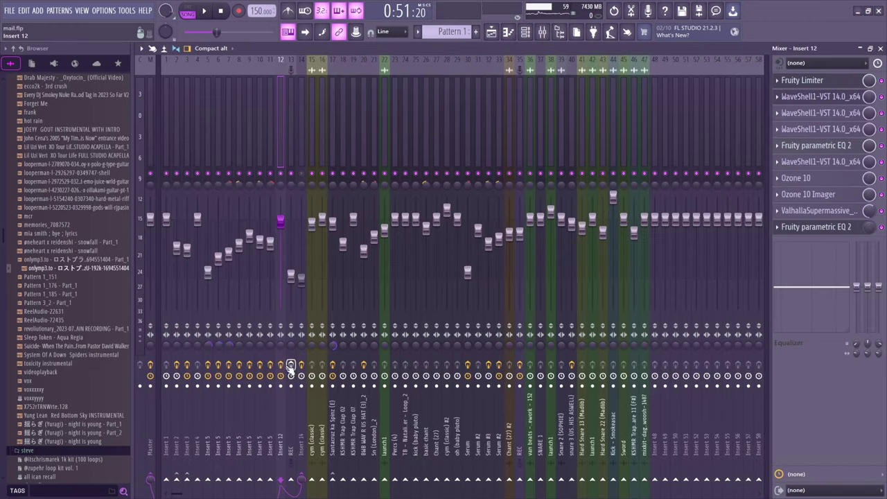
# Audition the vocal through Insert 12 and review its Fruity Limiter and the Waves G-EQ with the Lead vox preset
pyautogui.press('space')
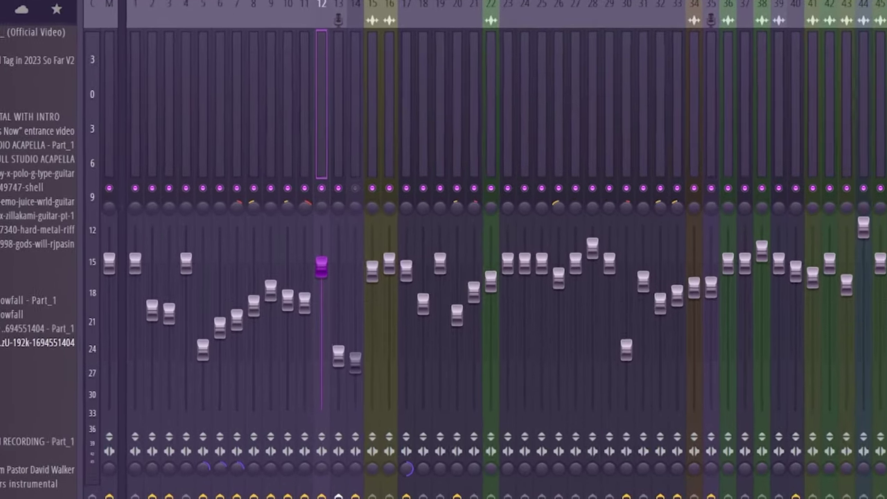
pyautogui.click(803, 80)
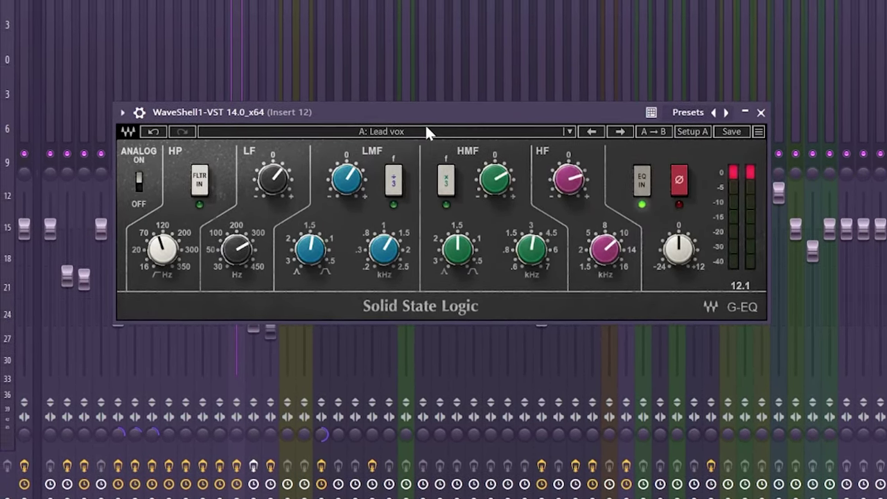
pyautogui.click(757, 109)
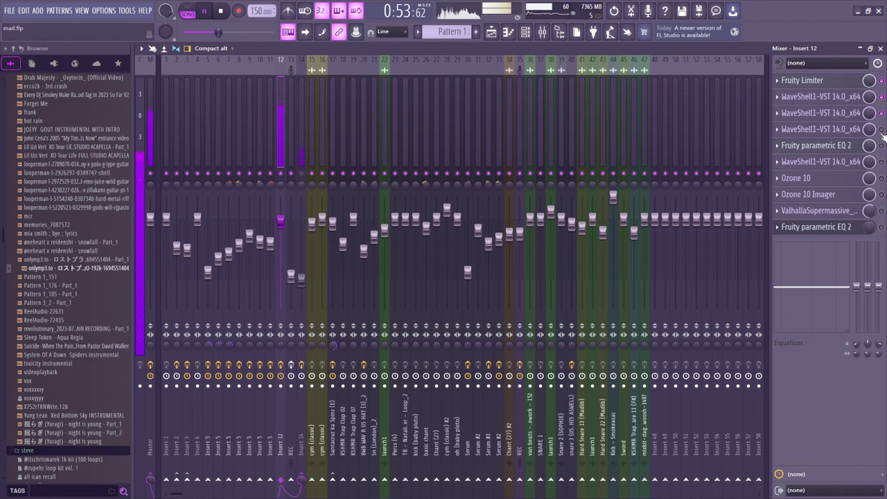
# Enable the third WaveShell effect and Fruity parametric EQ 2 on Insert 12, auditioning the vocal and reviewing the EQ curve
pyautogui.press('space')
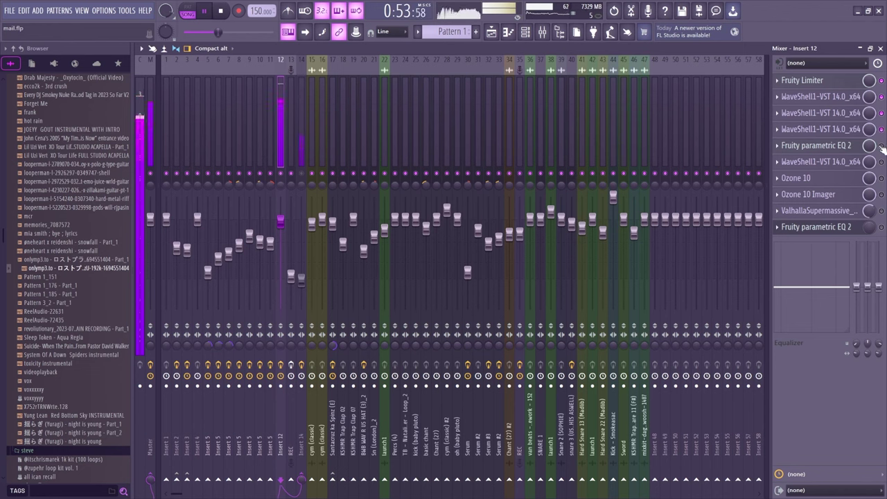
pyautogui.click(818, 146)
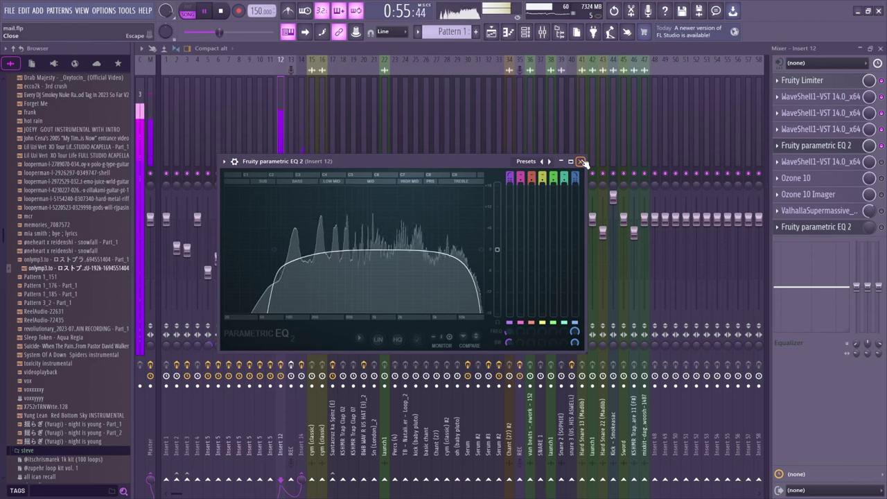
pyautogui.click(581, 162)
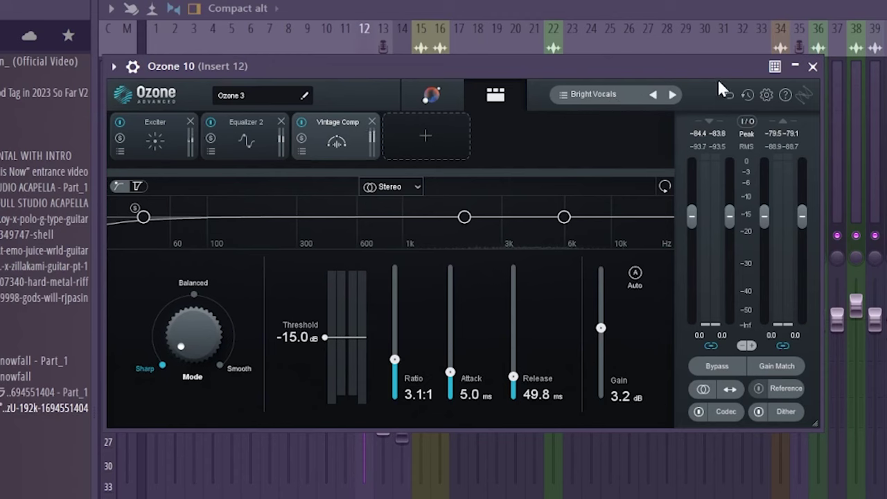
# Enable Ozone 10 and Ozone 10 Imager on Insert 12, review their settings and audition the vocal
pyautogui.click(816, 67)
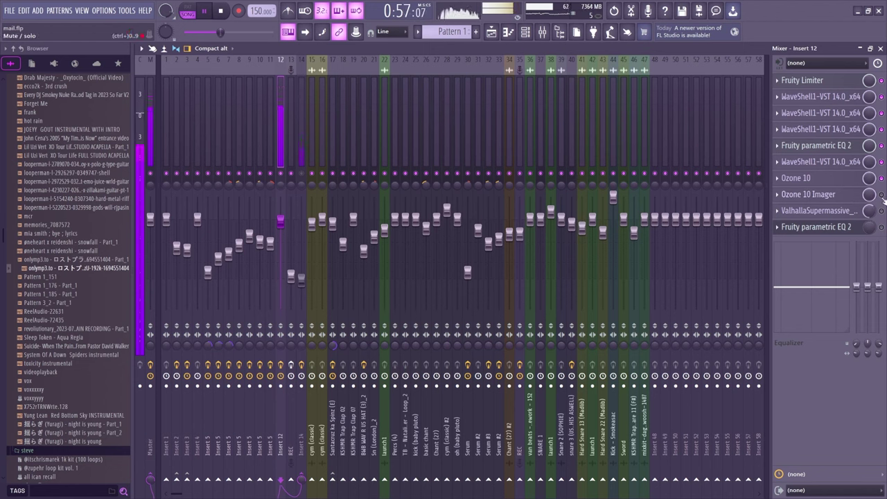
pyautogui.press('space')
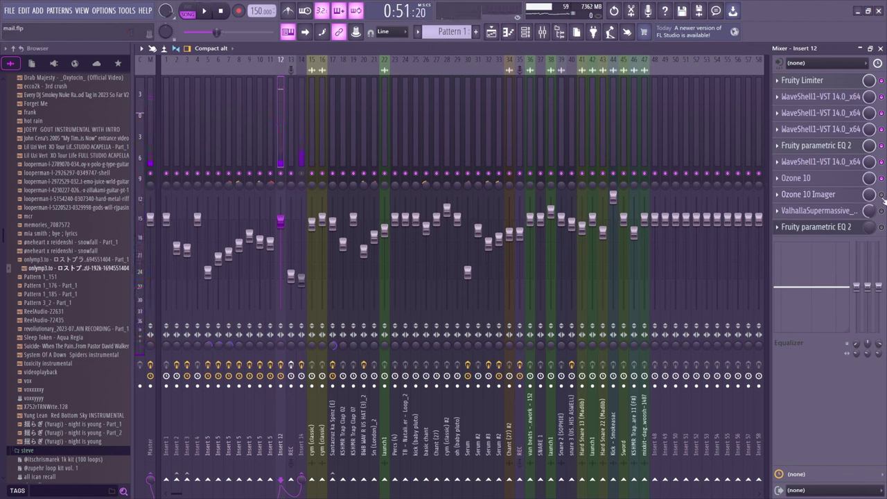
pyautogui.click(837, 196)
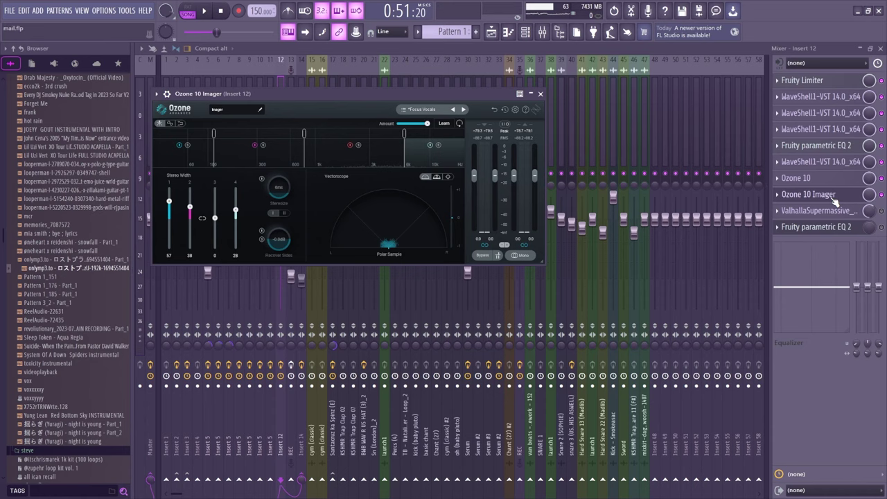
pyautogui.press('space')
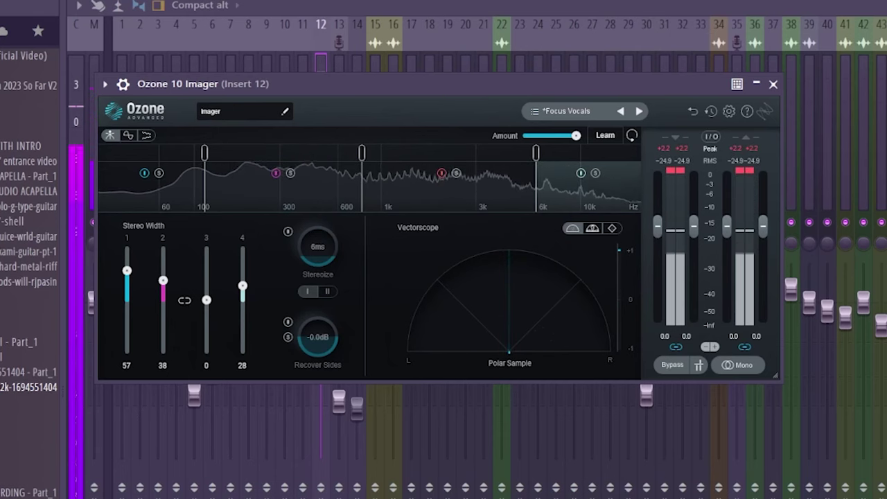
# Review ValhallaSupermassive on Insert 12 with the Small + Wide preset and audition the vocal through it
pyautogui.click(825, 212)
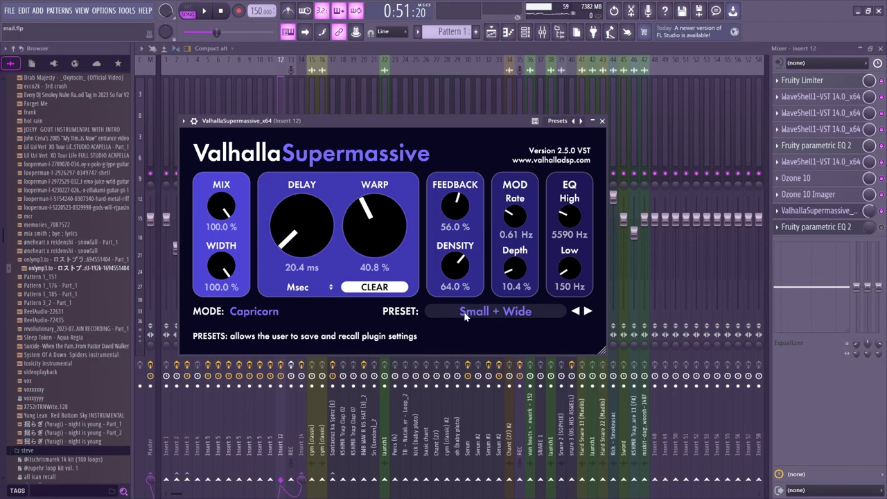
pyautogui.click(601, 121)
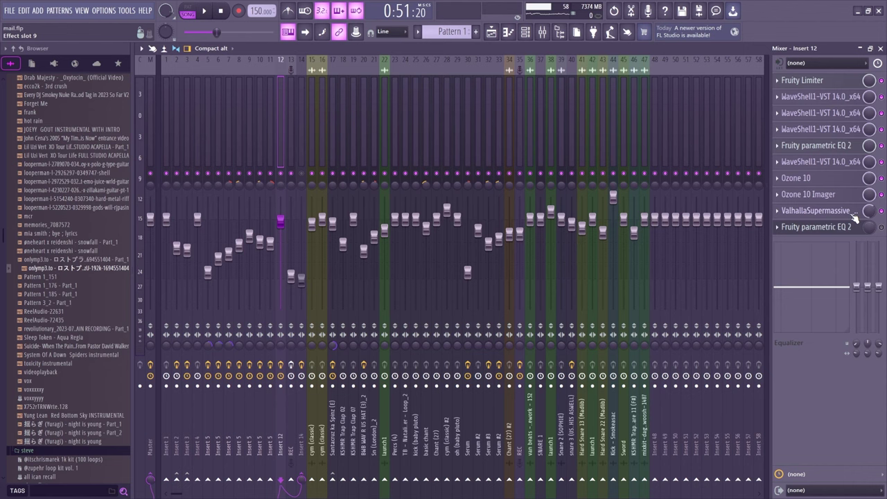
pyautogui.press('space')
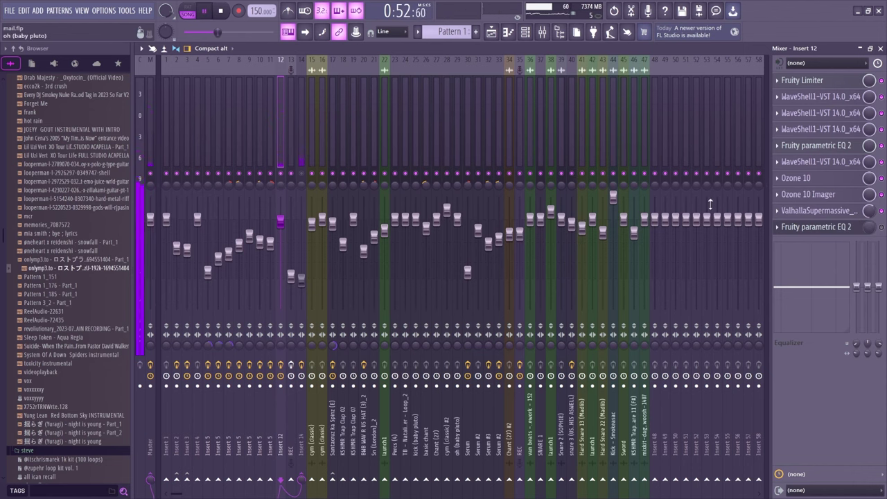
pyautogui.click(822, 211)
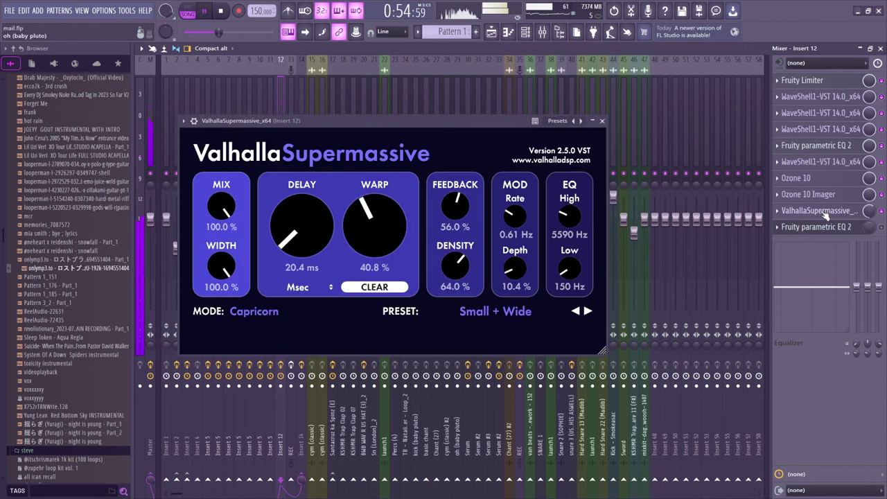
pyautogui.click(825, 212)
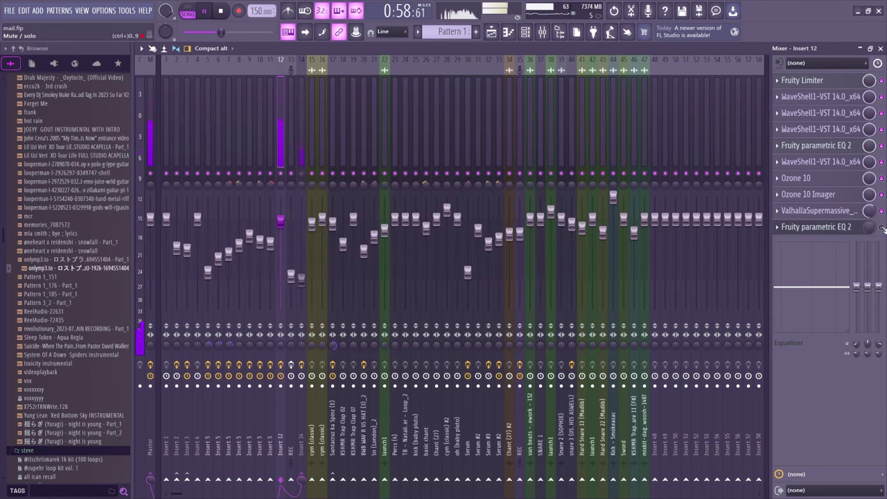
# Stop playback and review the curve of the Fruity parametric EQ 2 in the last effect slot of Insert 12
pyautogui.press('space')
pyautogui.click(822, 227)
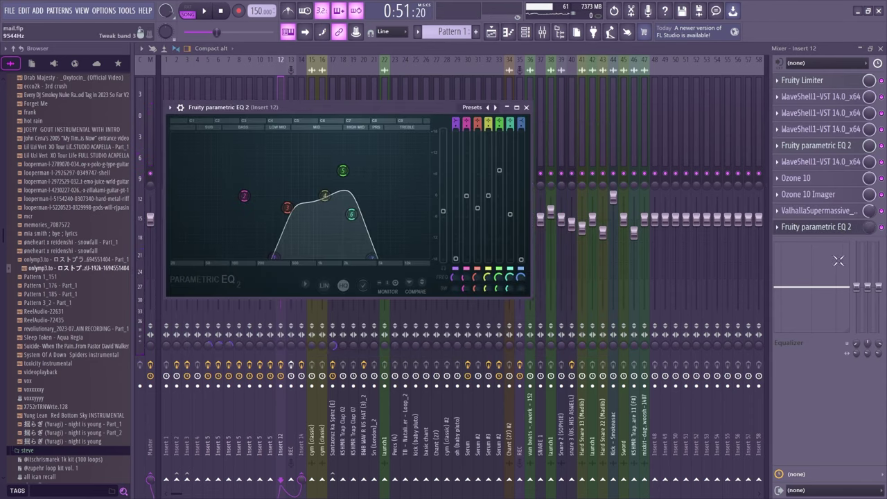
pyautogui.click(842, 235)
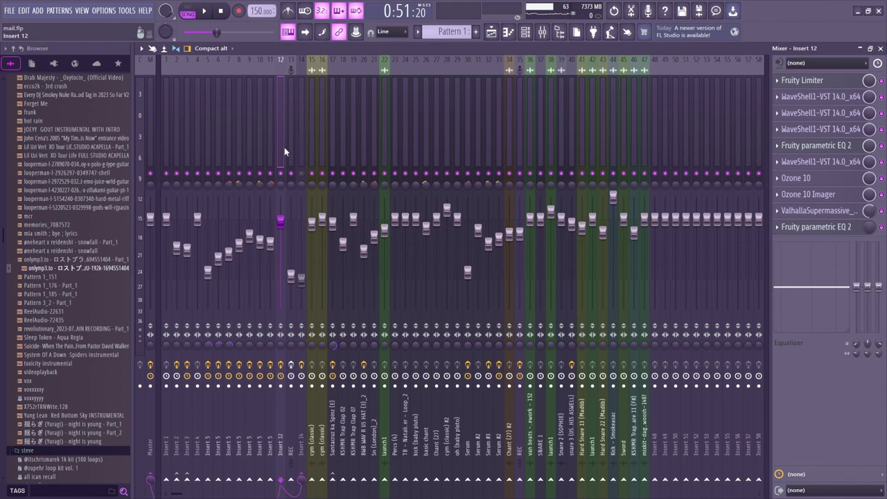
# Select Insert 14 and review its ValhallaSupermassive with the Echoes Out Of The Way preset
pyautogui.press('Right')
pyautogui.press('Right')
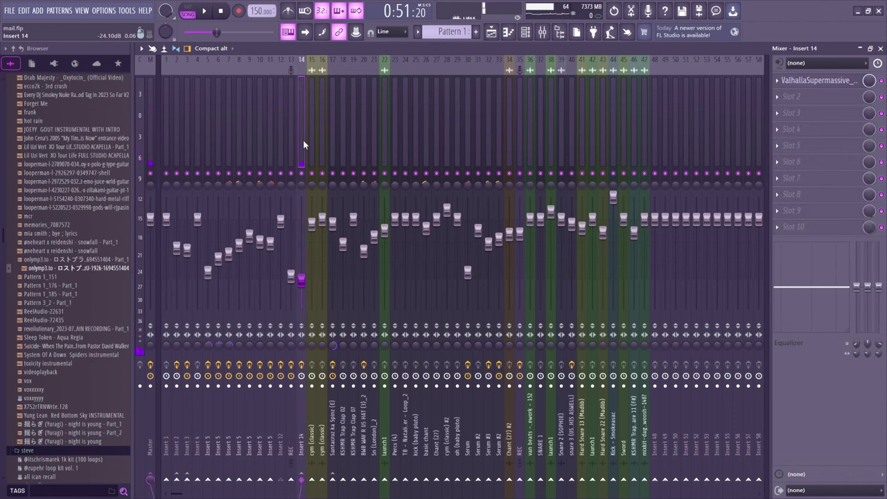
pyautogui.click(844, 86)
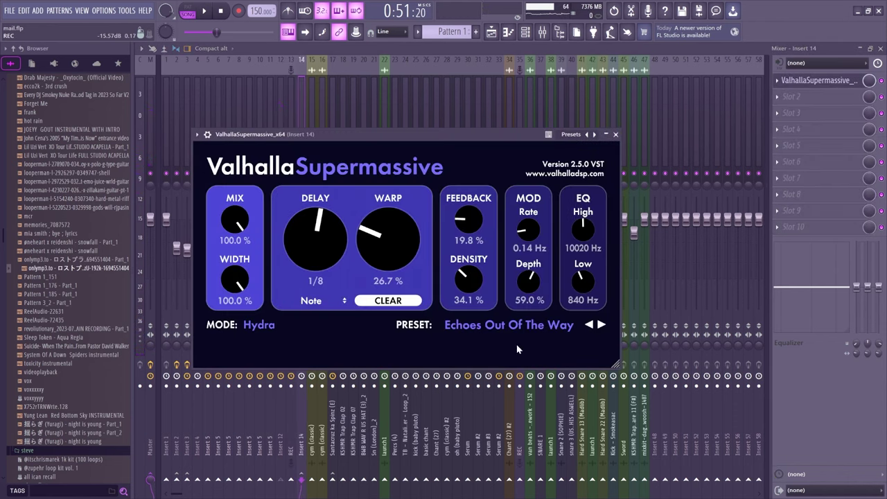
pyautogui.press('Escape')
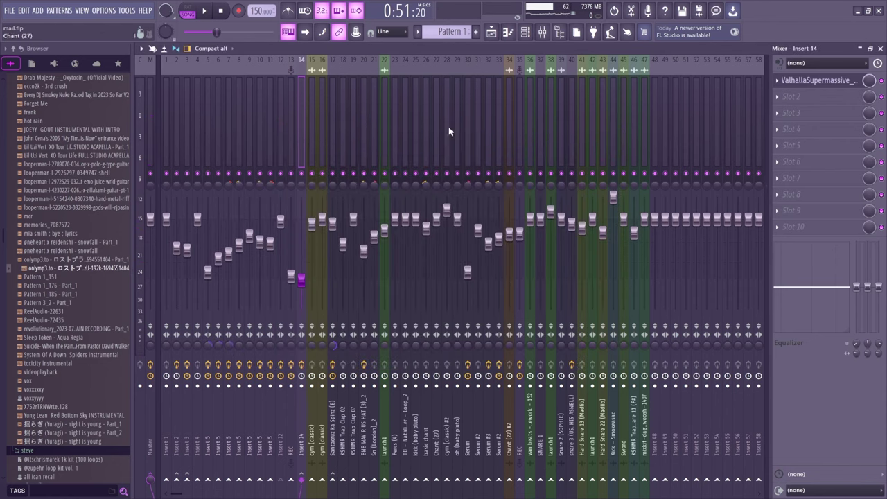
# Audition the soloed vocal tracks in the playlist and check the Insert 12 and Insert 14 levels in the mixer
pyautogui.click(492, 32)
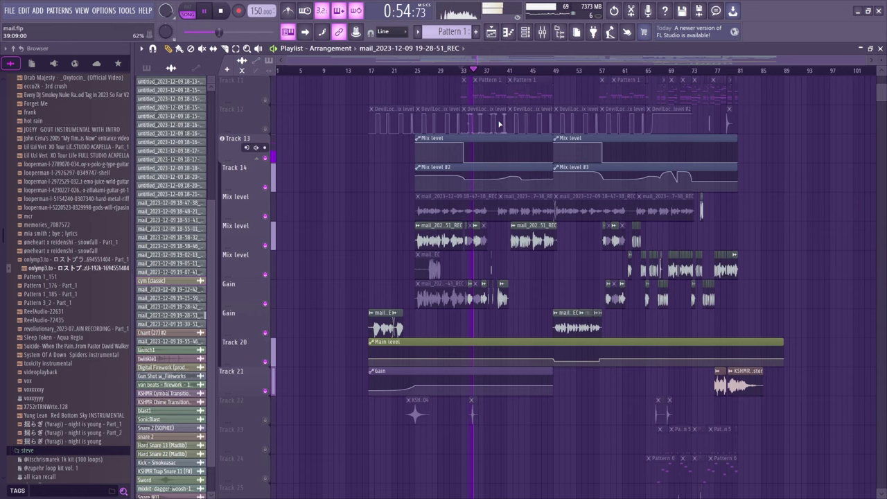
pyautogui.scroll(-4, 522, 314)
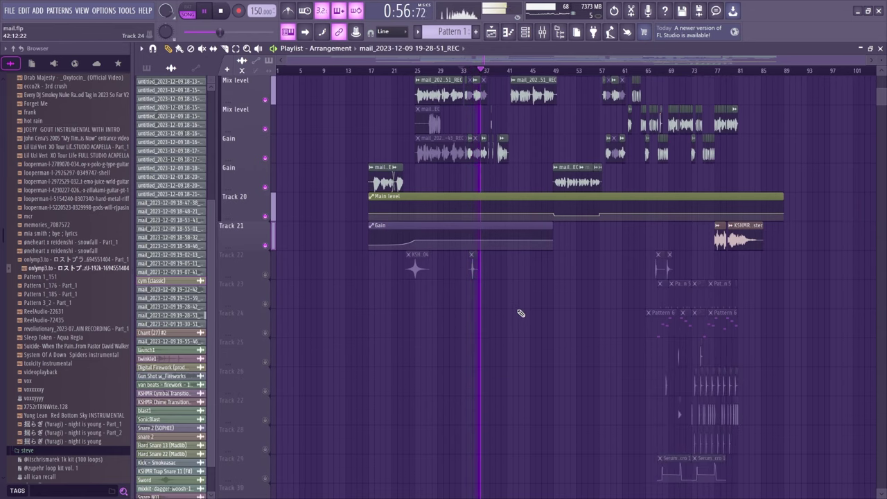
pyautogui.click(542, 32)
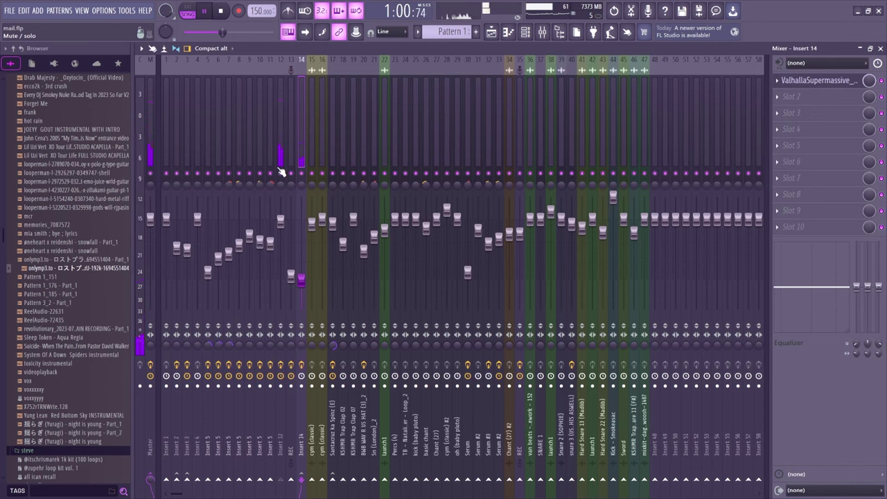
pyautogui.click(492, 35)
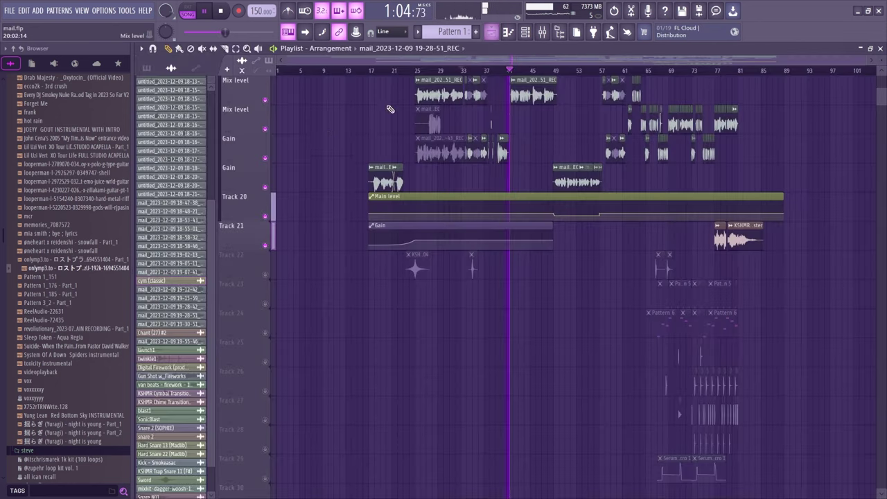
# With all playlist tracks audible again, place the playhead at bar 61 and save the project
pyautogui.scroll(8, 501, 199)
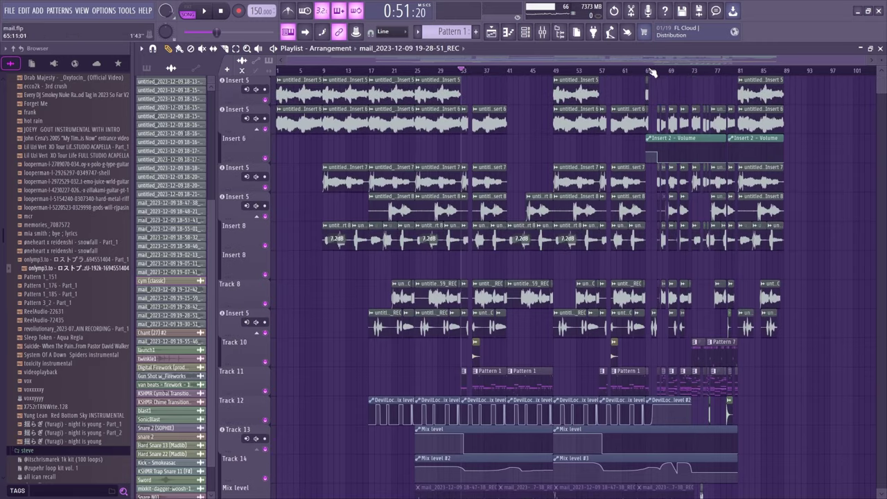
pyautogui.click(629, 74)
pyautogui.scroll(-5, 685, 242)
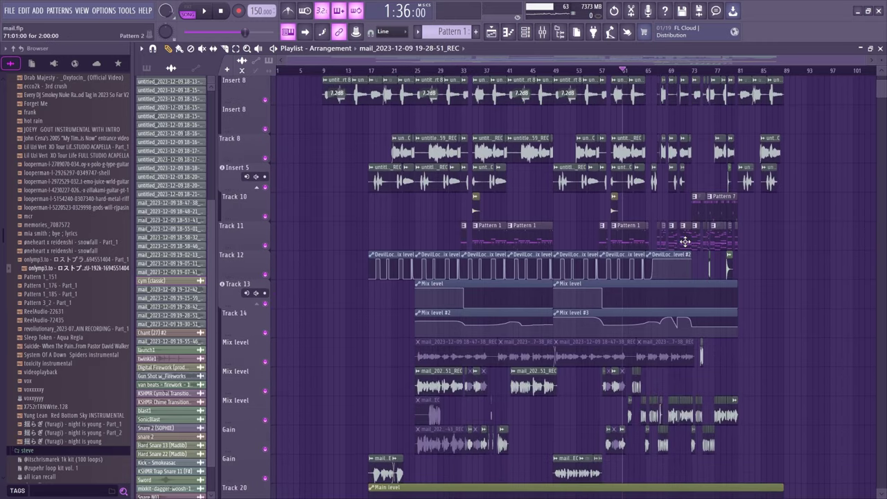
pyautogui.hotkey('ctrl', 's')
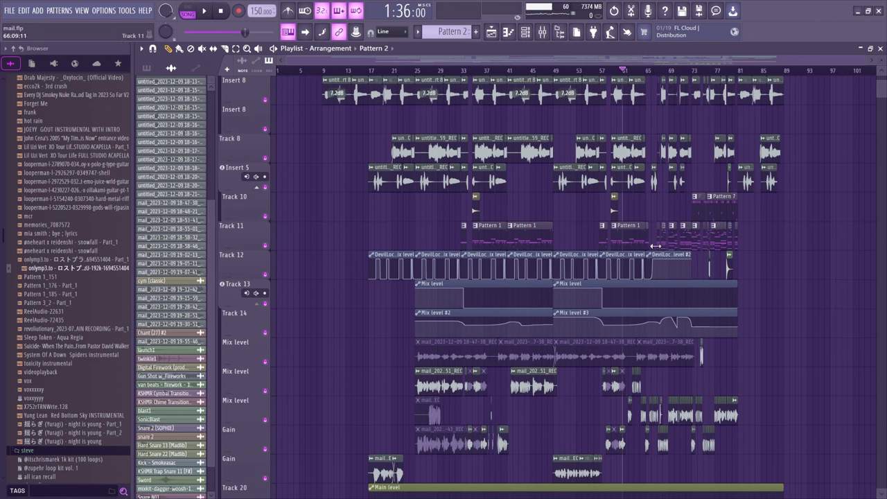
# Examine the drum, pattern and automation clips on Tracks 22 to 29 and the melodic clips above them from bar 65 onward
pyautogui.scroll(-8, 655, 246)
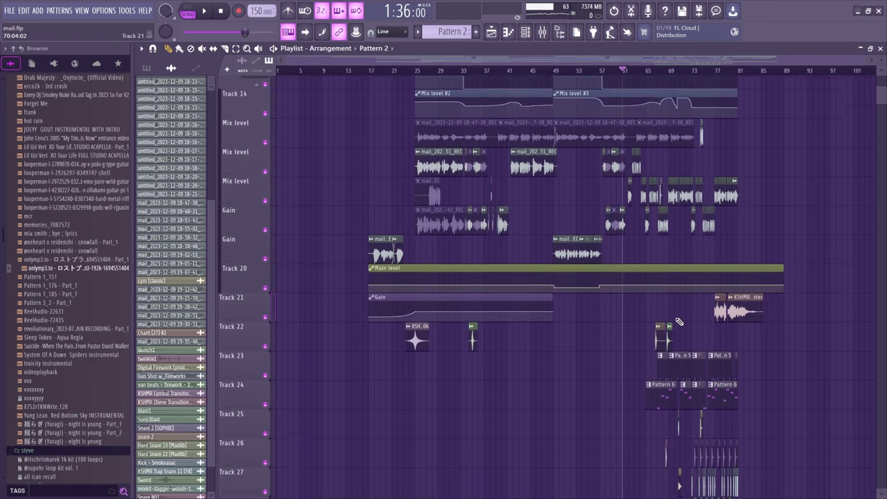
pyautogui.scroll(-4, 689, 320)
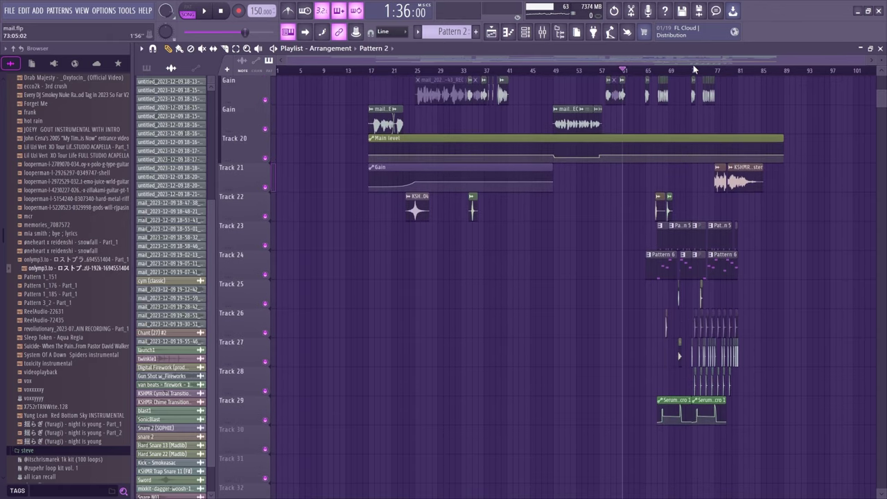
pyautogui.scroll(5, 696, 73)
pyautogui.scroll(-3, 610, 208)
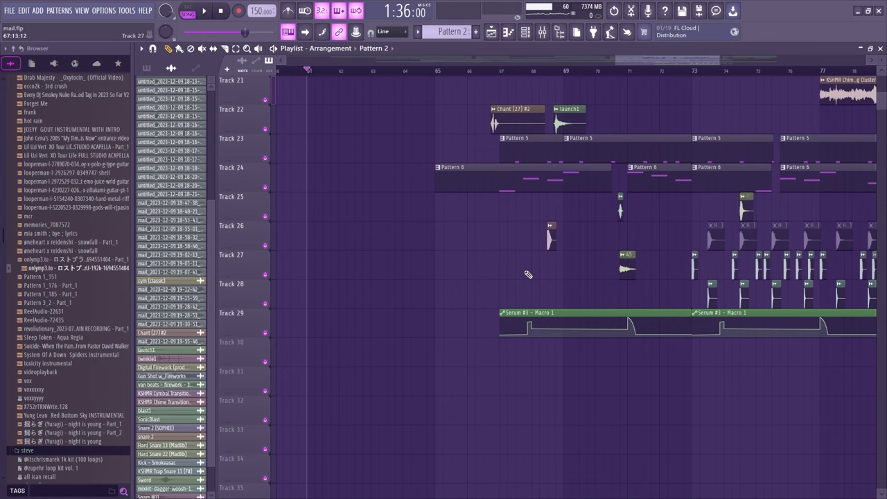
pyautogui.scroll(15, 531, 332)
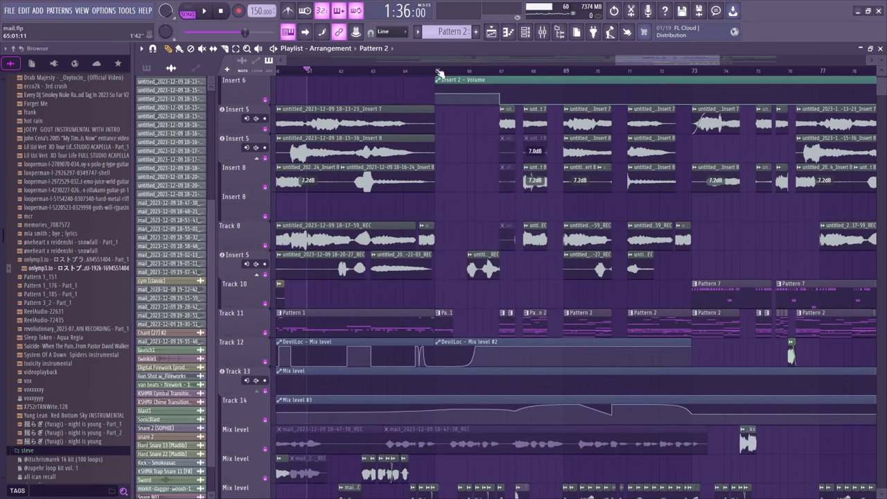
# Audition the full arrangement from bar 61 through the section with the Pattern 7 clips
pyautogui.press('space')
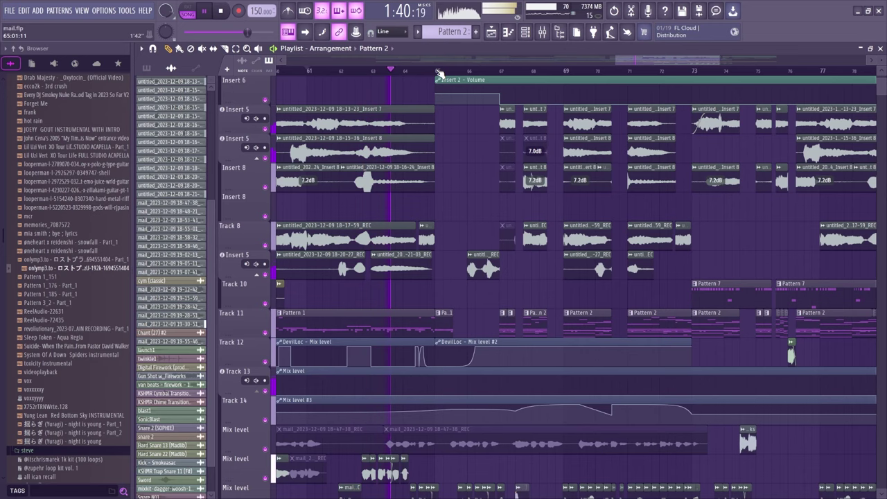
pyautogui.scroll(-3, 451, 72)
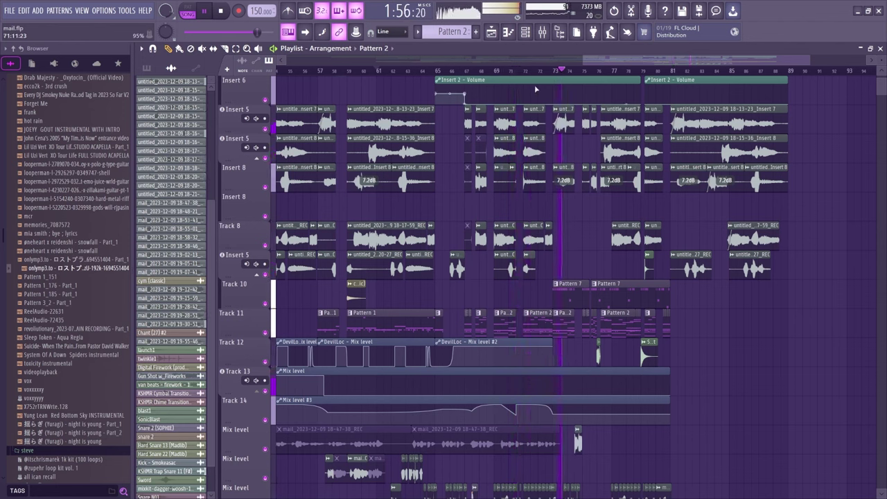
pyautogui.moveTo(624, 59); pyautogui.dragTo(634, 77)
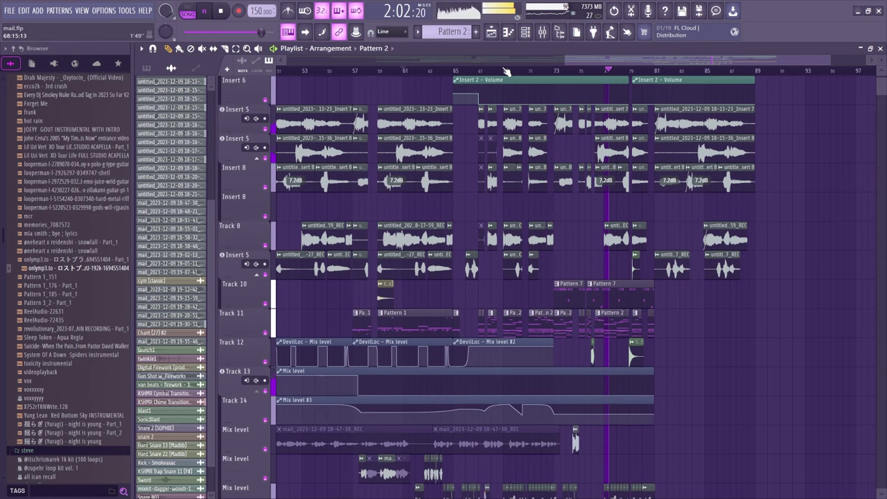
# Place the playhead at bar 62, solo the Track 13 vocal group and audition the chopped vocal clips
pyautogui.moveTo(634, 76); pyautogui.dragTo(523, 77)
pyautogui.scroll(-3, 513, 208)
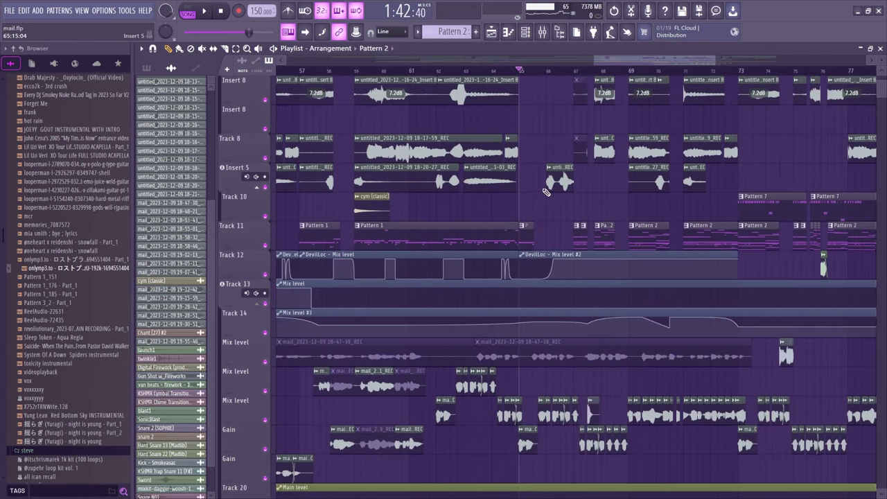
pyautogui.scroll(-3, 457, 208)
pyautogui.click(438, 71)
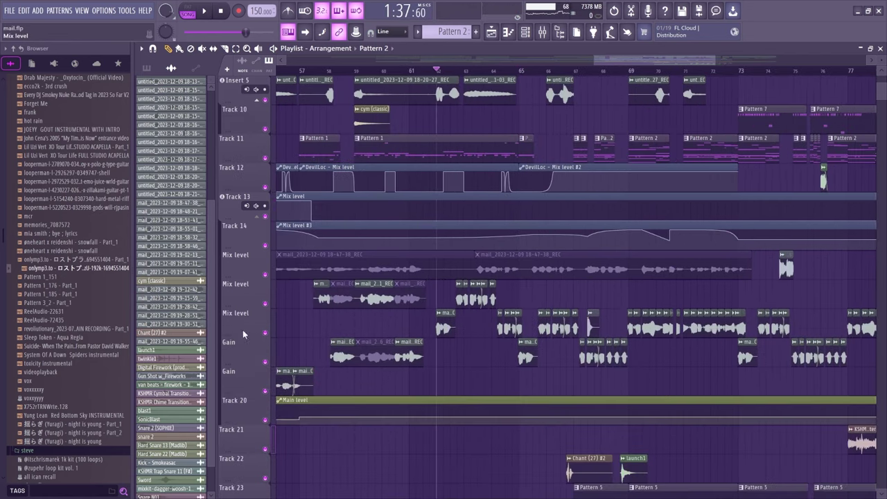
pyautogui.rightClick(265, 245)
pyautogui.press('space')
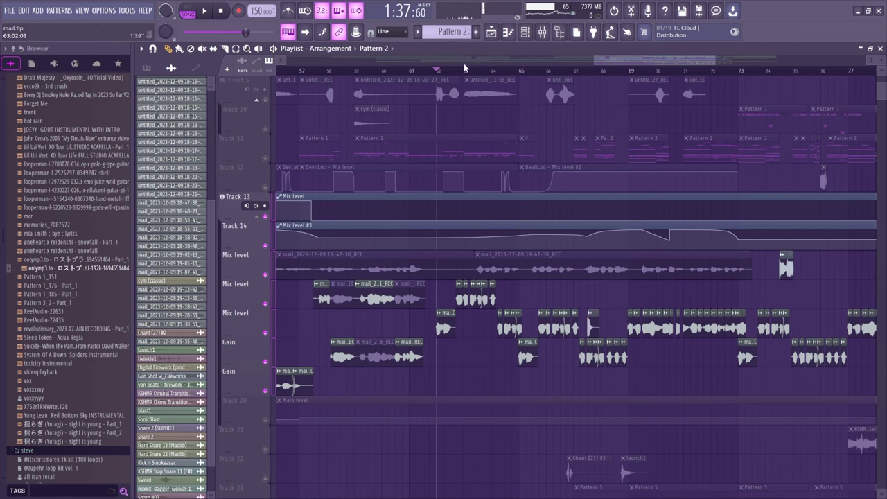
# Compare the Track 11 patterns with the vocal clips by soloing Track 11 and the vocal group in turn
pyautogui.scroll(3, 464, 67)
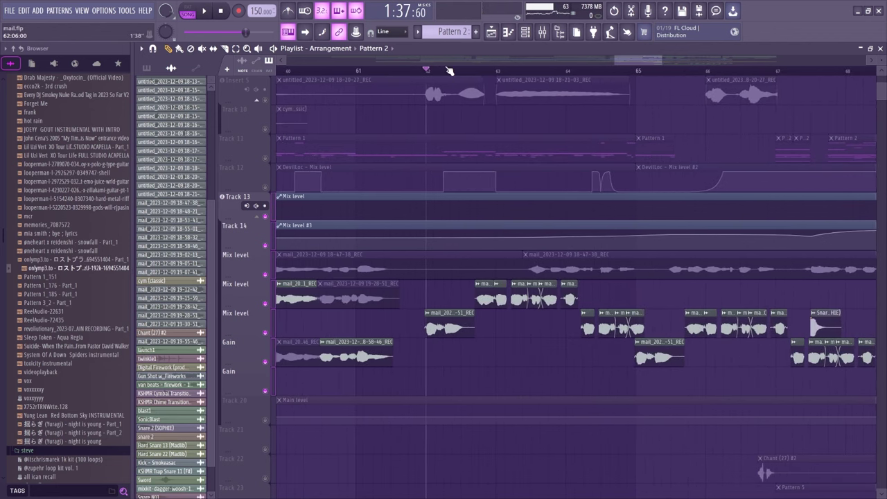
pyautogui.scroll(-3, 449, 71)
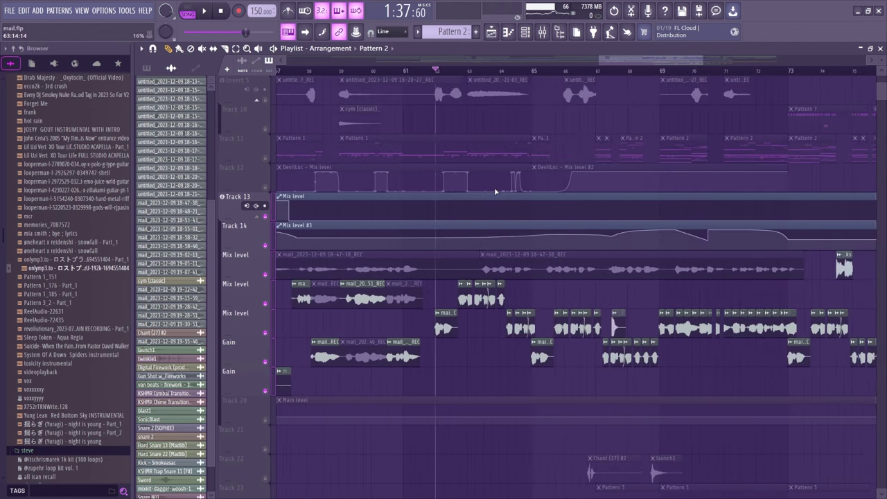
pyautogui.scroll(8, 496, 190)
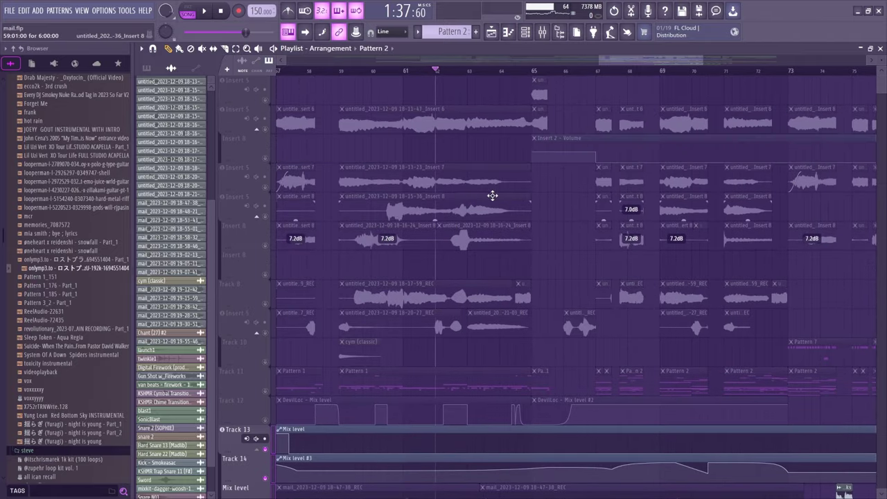
pyautogui.scroll(-5, 492, 196)
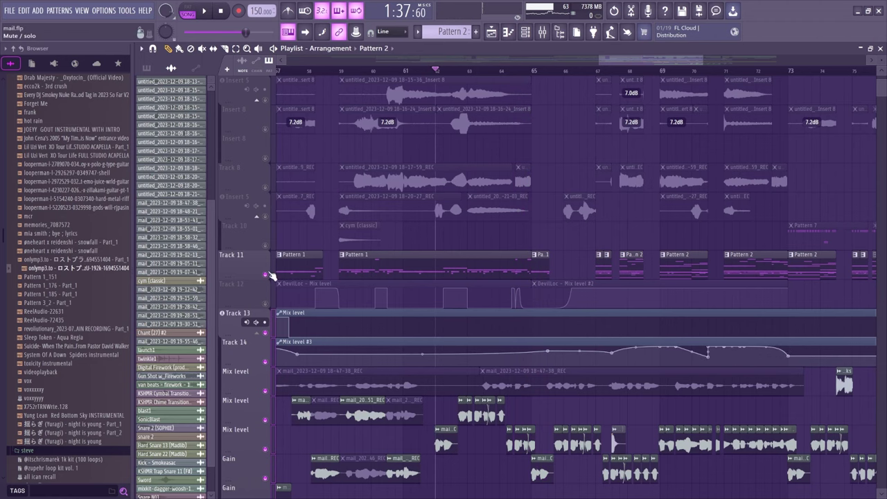
pyautogui.scroll(-4, 276, 273)
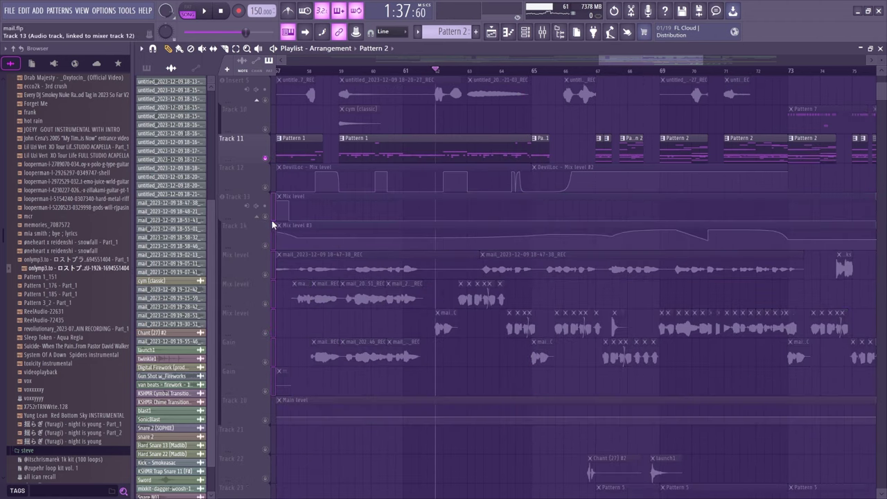
pyautogui.scroll(-4, 379, 244)
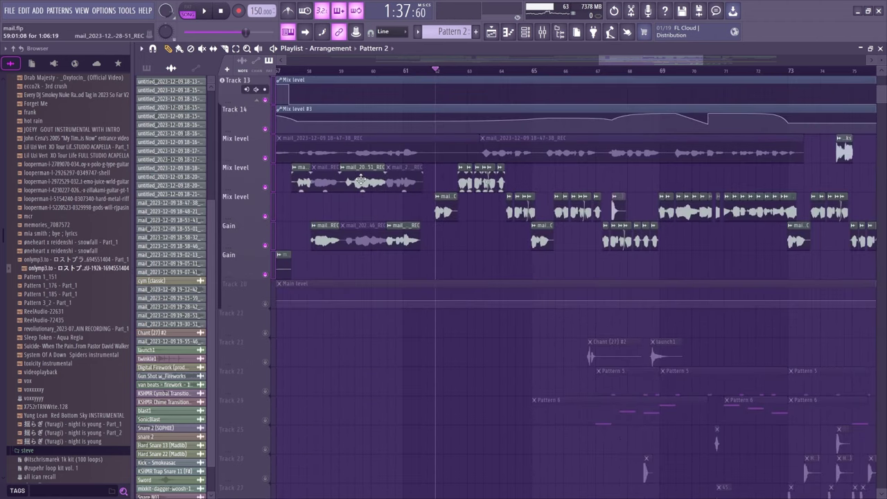
# Place a copy of the recorded vocal clip at bar 61 on the lowest Gain track of the vocal group
pyautogui.scroll(-5, 446, 134)
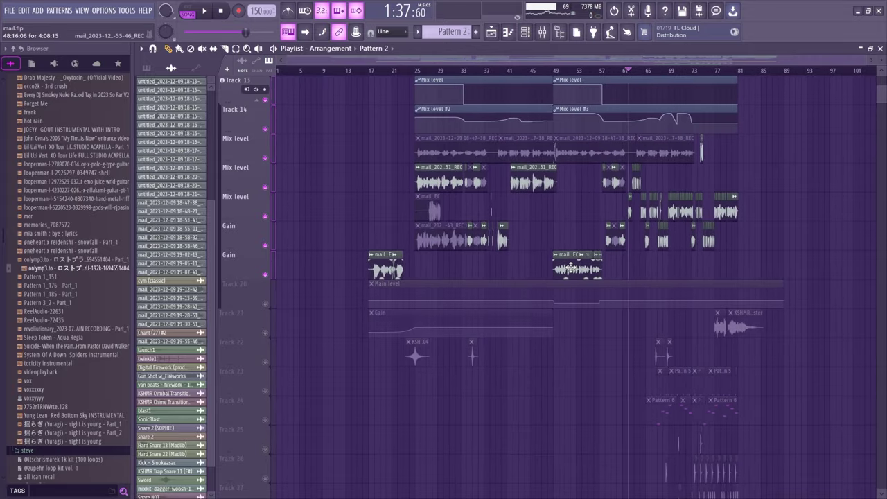
pyautogui.click(619, 267)
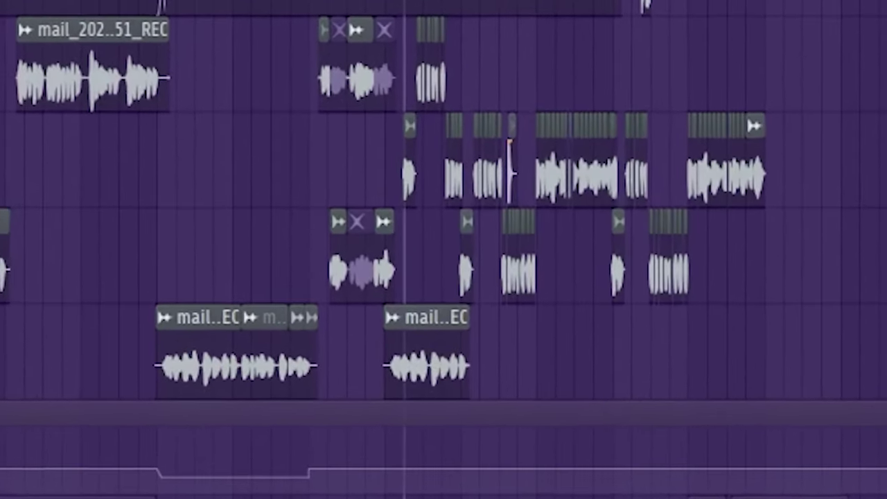
# Shorten the copied vocal clip on the lowest Gain track to end at bar 65 and chop it in bars
pyautogui.scroll(3, 420, 208)
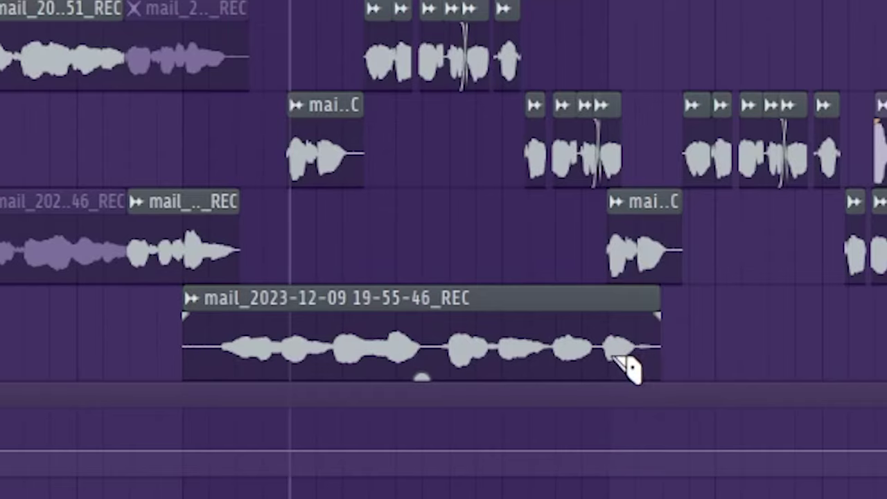
pyautogui.moveTo(659, 347); pyautogui.dragTo(608, 346)
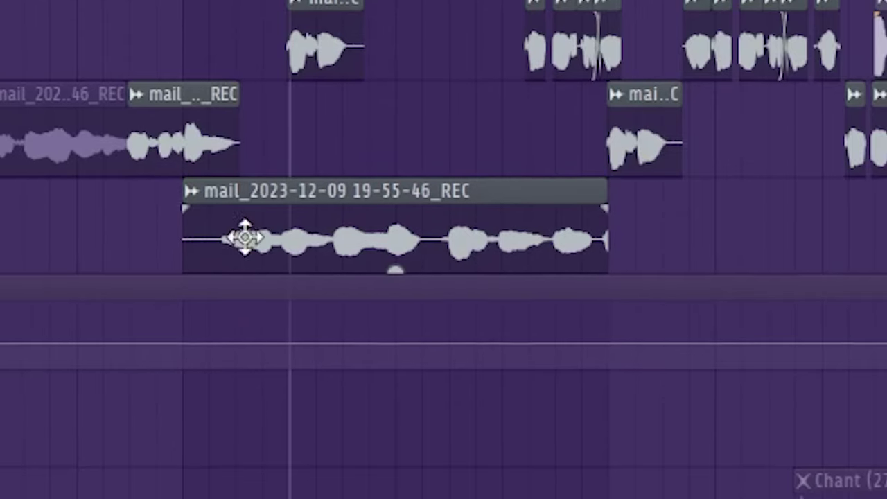
pyautogui.rightClick(202, 299)
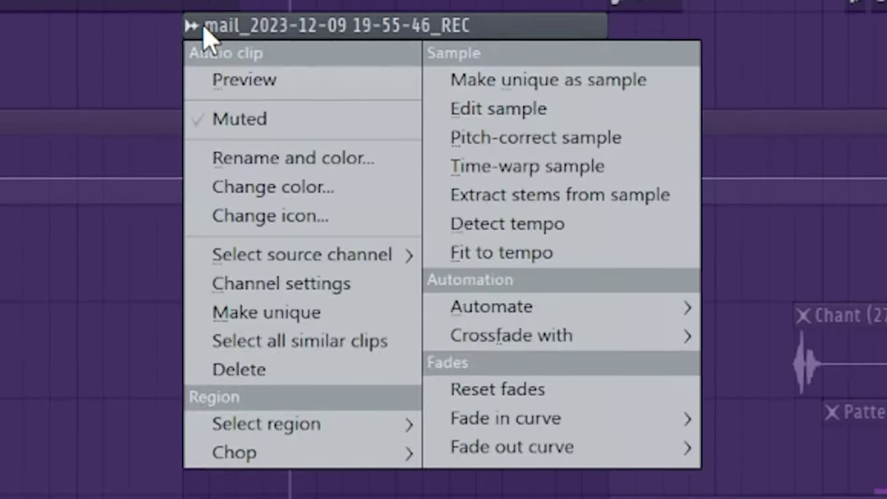
pyautogui.moveTo(263, 498)
pyautogui.moveTo(524, 409)
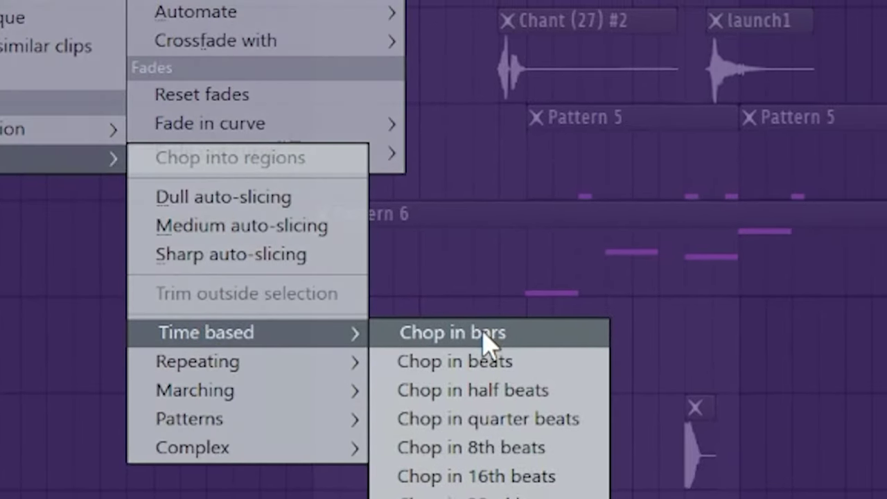
pyautogui.click(489, 336)
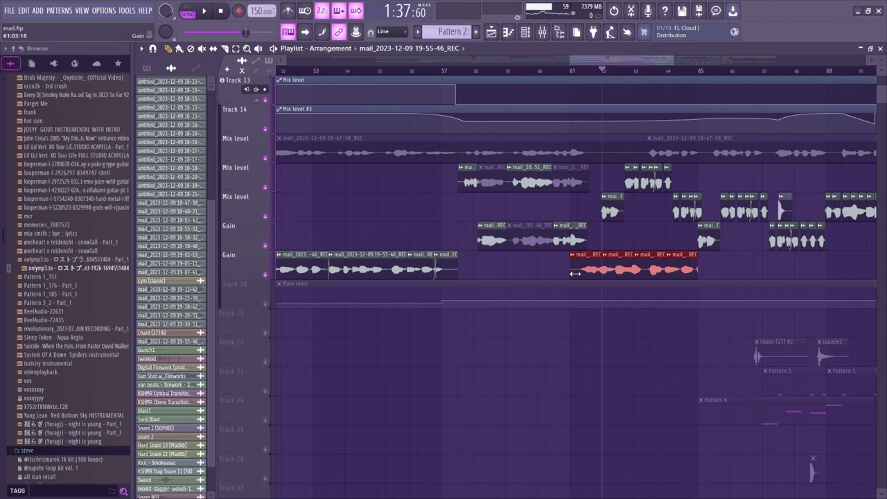
# Try a complex chop on the slices at bar 61, and delete these test slices
pyautogui.rightClick(577, 263)
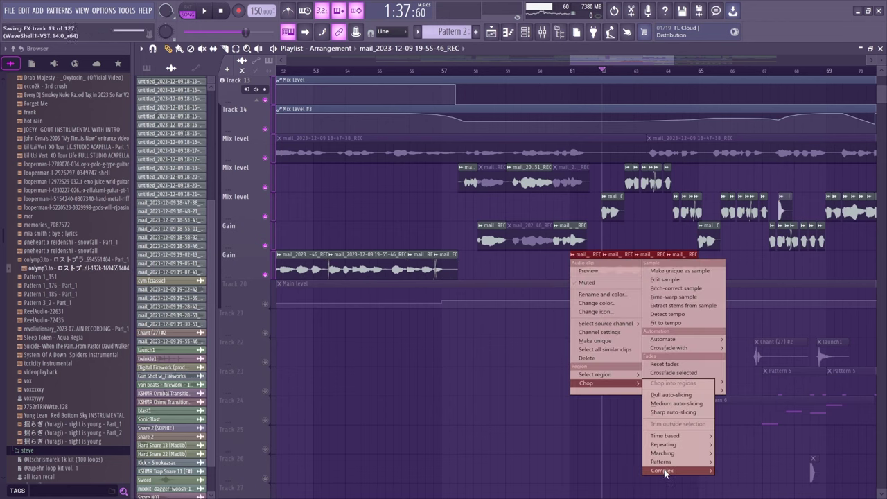
pyautogui.moveTo(610, 432)
pyautogui.moveTo(680, 437)
pyautogui.click(749, 436)
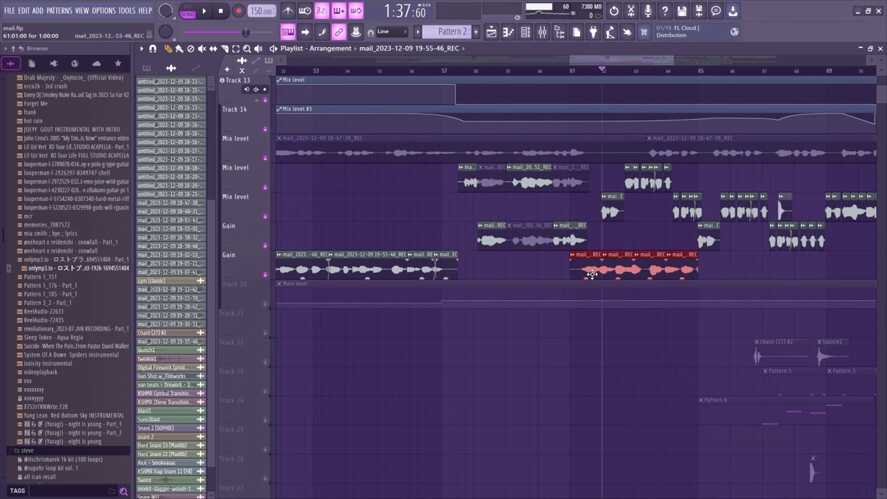
pyautogui.press('Delete')
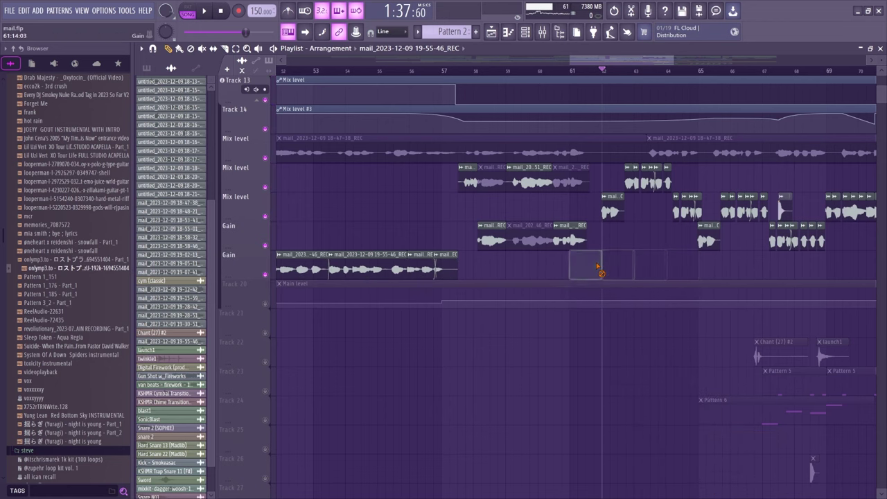
# Place the playhead at bar 65 and audition the chopped vocals in the Track 13 group
pyautogui.scroll(4, 676, 75)
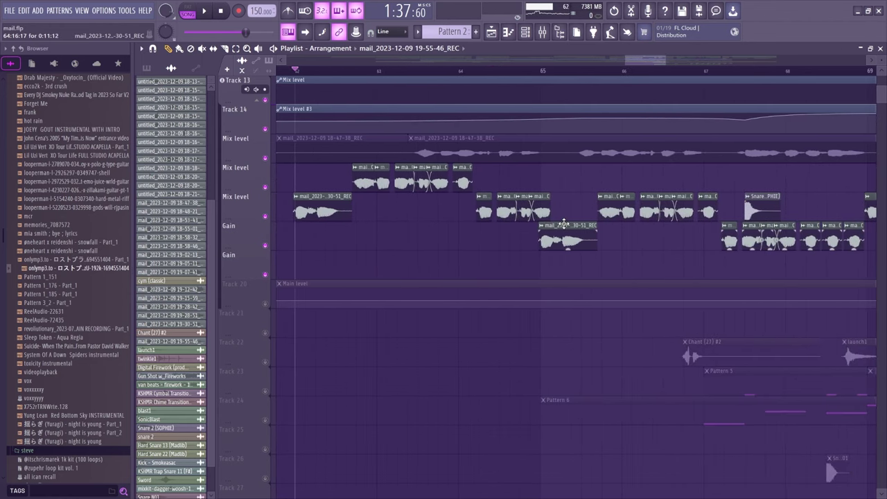
pyautogui.scroll(-5, 588, 74)
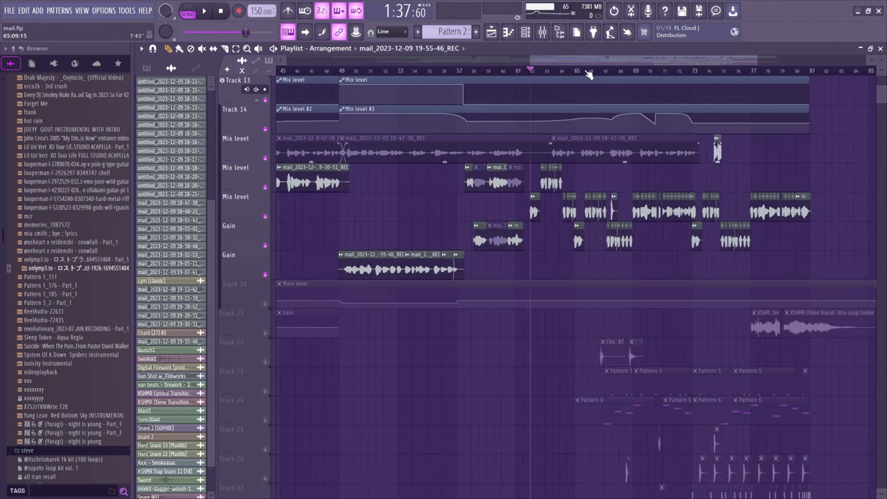
pyautogui.click(575, 74)
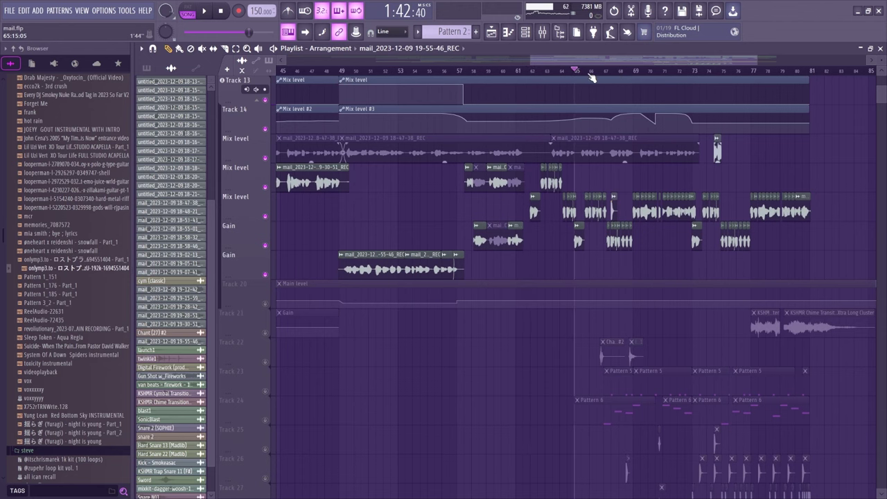
pyautogui.scroll(3, 588, 75)
pyautogui.press('space')
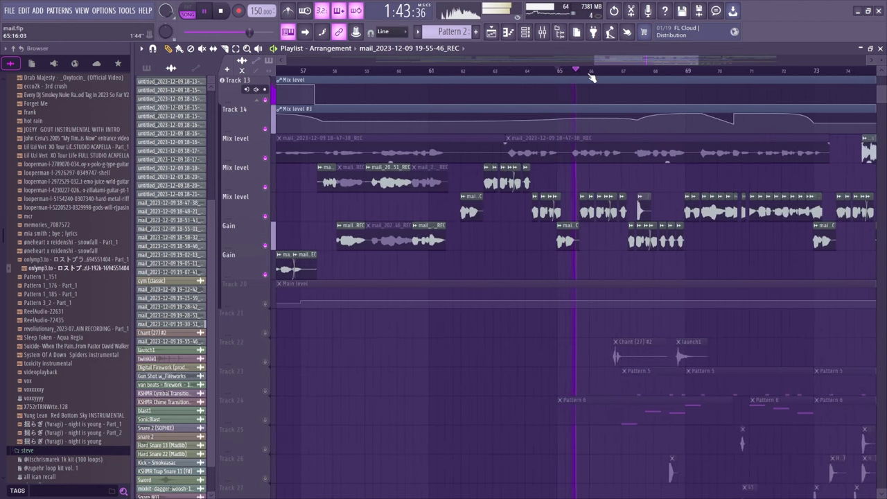
pyautogui.click(612, 66)
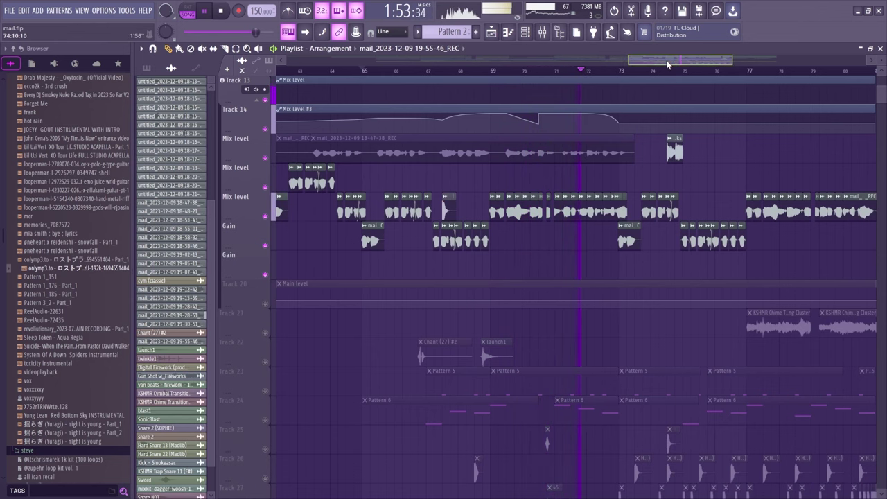
pyautogui.press('space')
# Audition the chopped vocals on the Mix level track from bar 69 up to bar 73
pyautogui.scroll(-4, 603, 73)
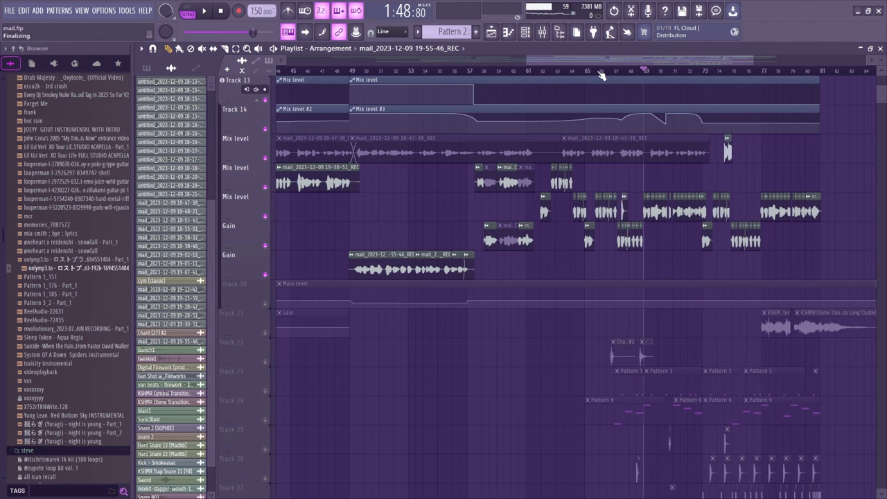
pyautogui.press('space')
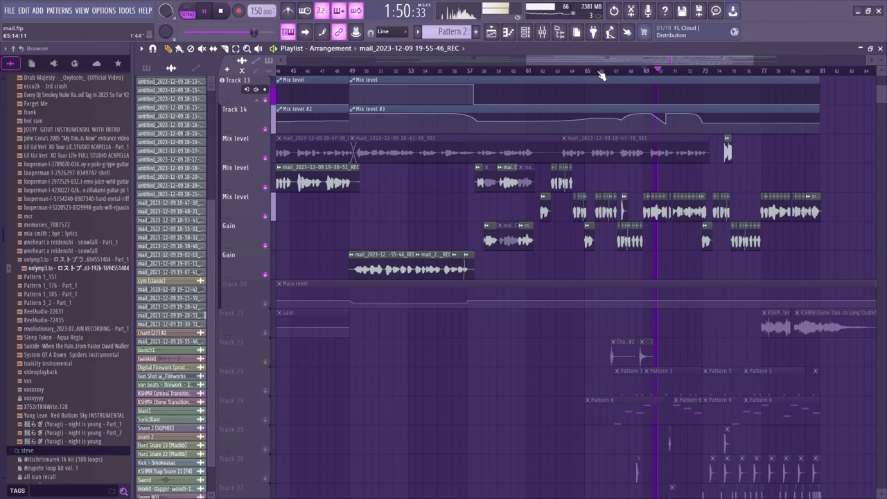
pyautogui.press('space')
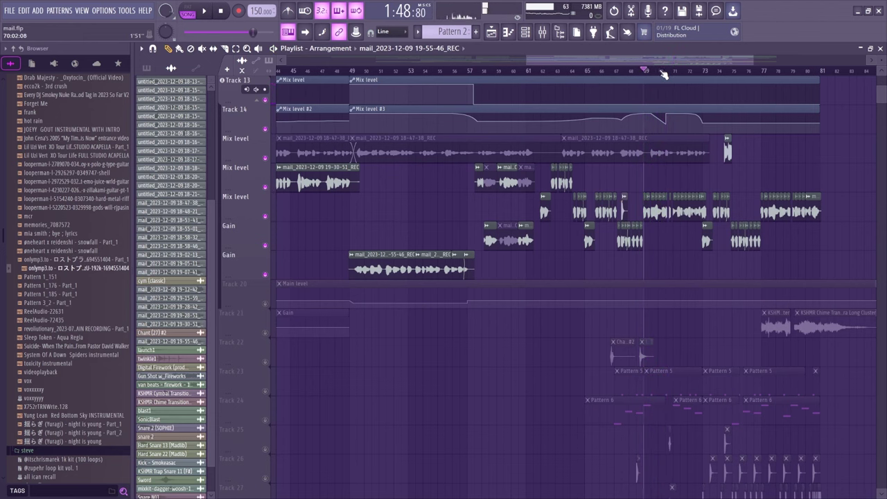
pyautogui.scroll(6, 663, 72)
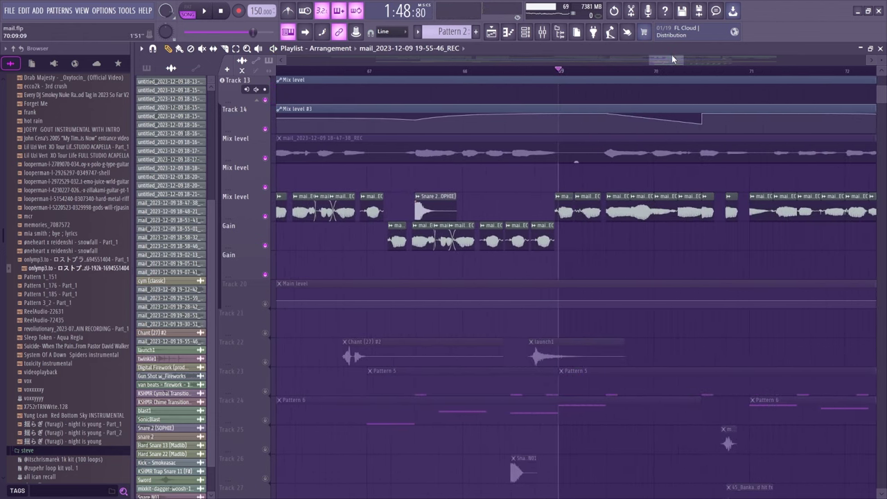
pyautogui.moveTo(672, 54); pyautogui.dragTo(702, 78)
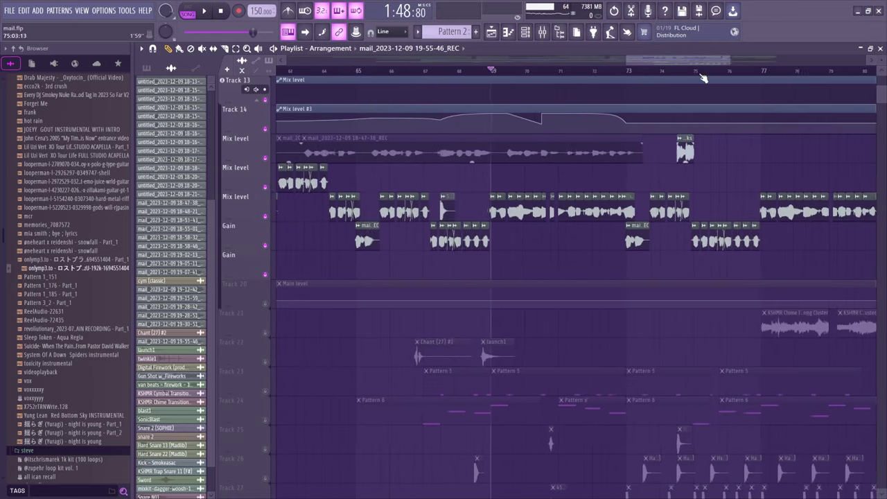
pyautogui.scroll(-1, 703, 78)
pyautogui.press('space')
pyautogui.scroll(2, 522, 74)
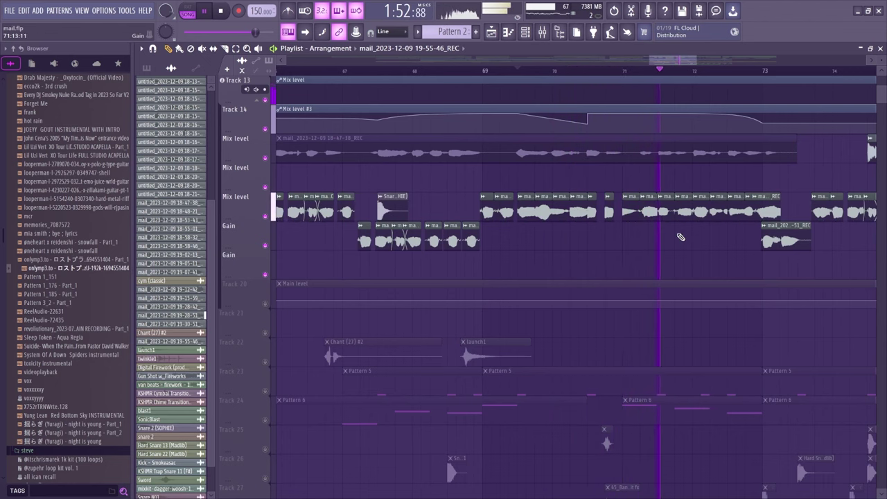
pyautogui.moveTo(678, 63); pyautogui.dragTo(687, 66)
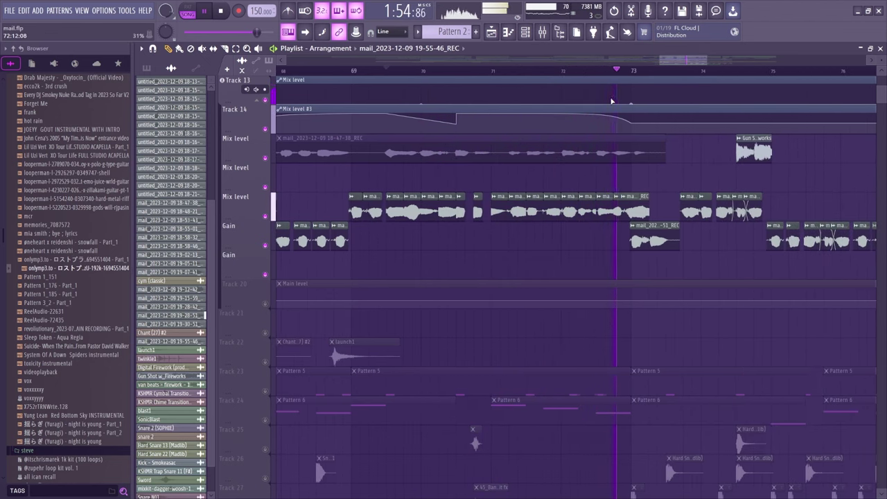
pyautogui.press('space')
# Place the playhead at bar 72 and audition the overlap between the final slices and the Gain track clip at bar 73
pyautogui.click(563, 71)
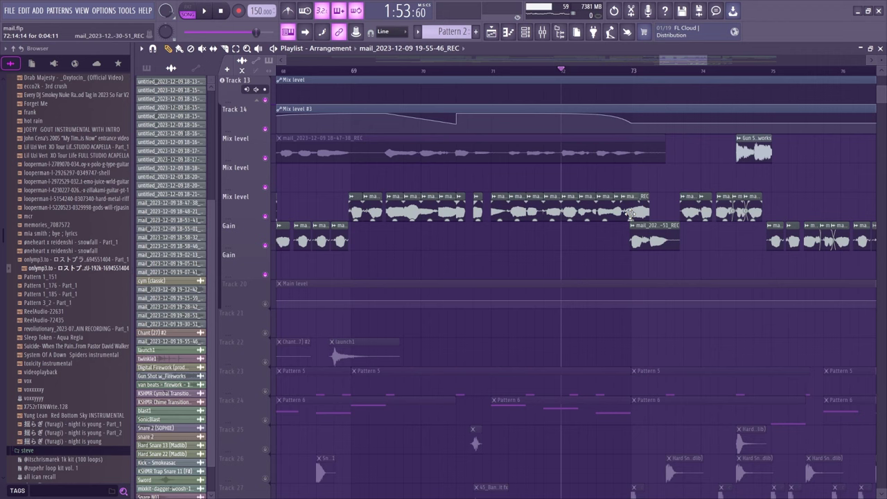
pyautogui.press('space')
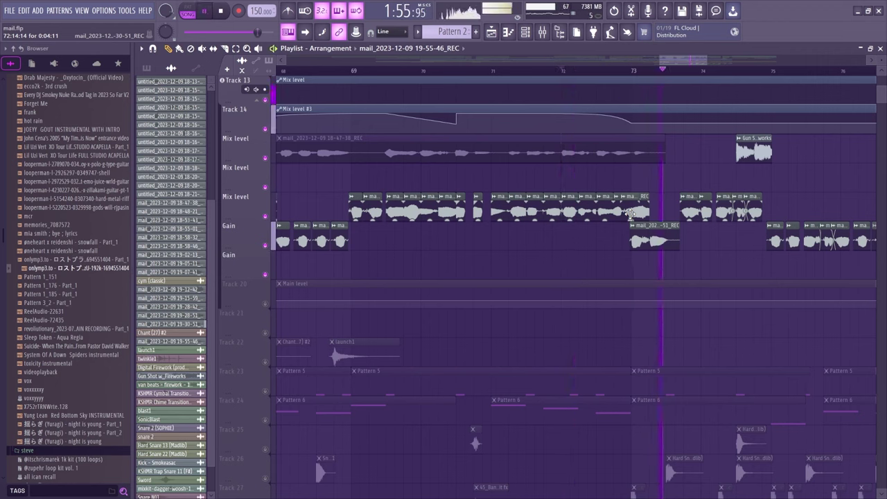
pyautogui.press('space')
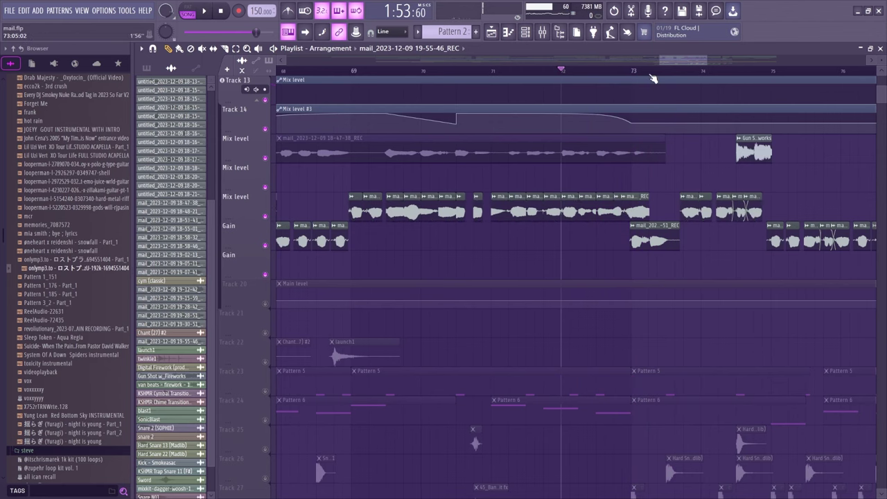
# Solo the Track 22 to Track 29 group and audition it from bar 67
pyautogui.scroll(-5, 631, 215)
pyautogui.scroll(-3, 462, 304)
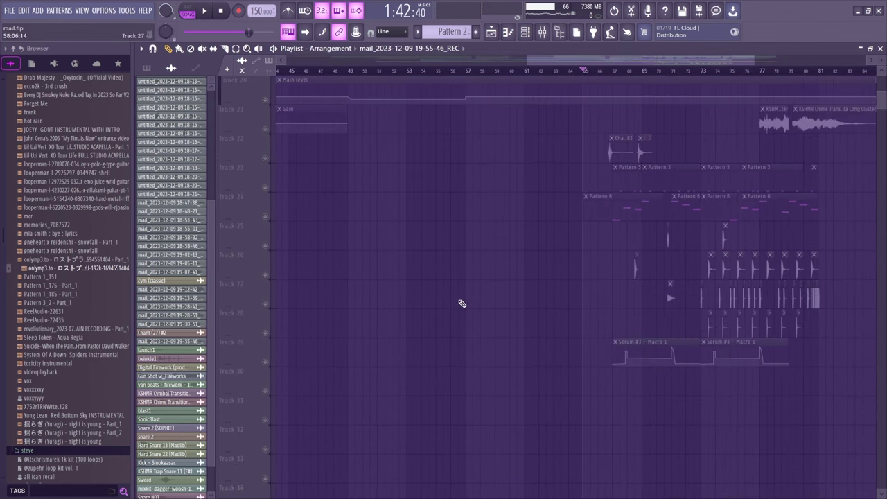
pyautogui.click(266, 159)
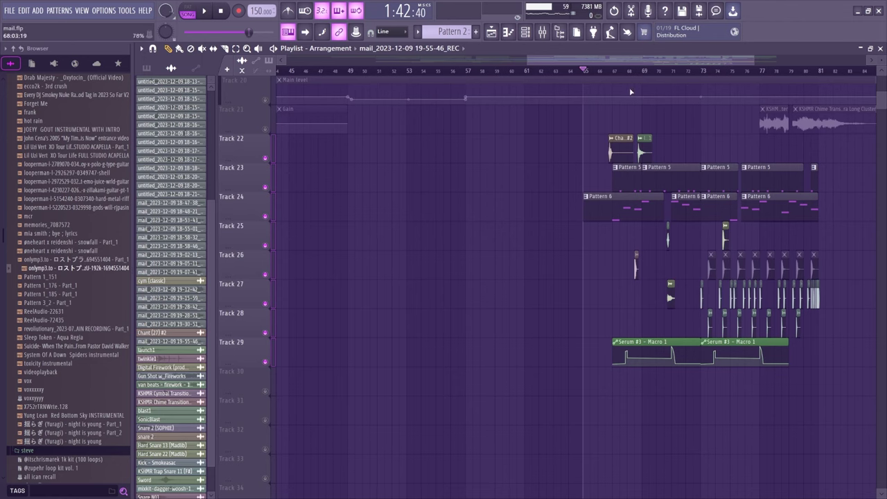
pyautogui.click(611, 72)
pyautogui.press('space')
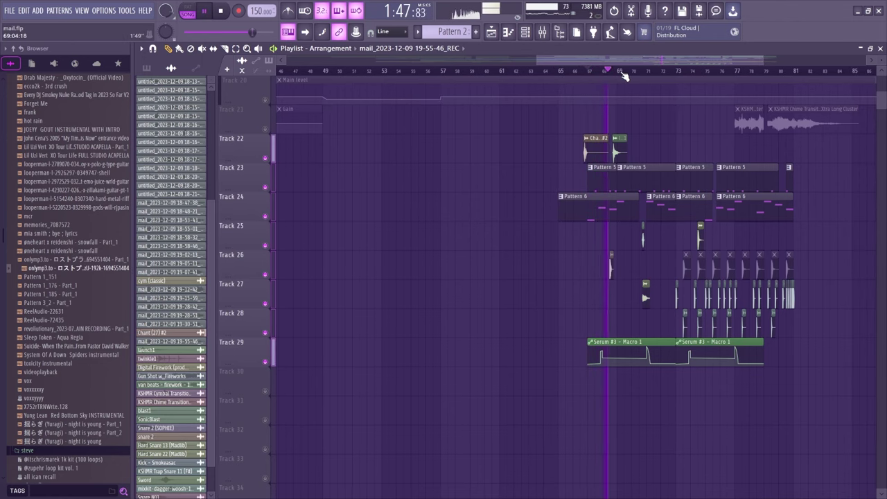
pyautogui.scroll(3, 627, 69)
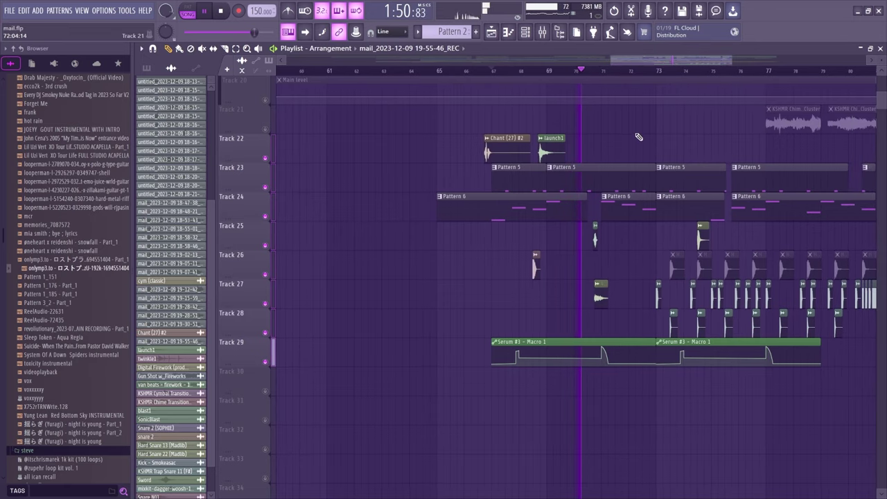
pyautogui.press('space')
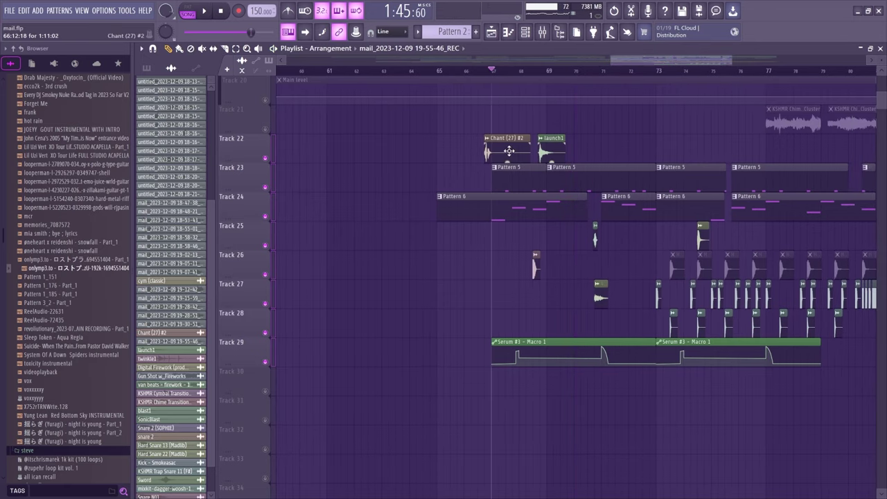
# Place the playhead midway through bar 68 and inspect the sample settings of the launch1 clip and the Track 26 snare
pyautogui.click(541, 73)
pyautogui.scroll(3, 541, 74)
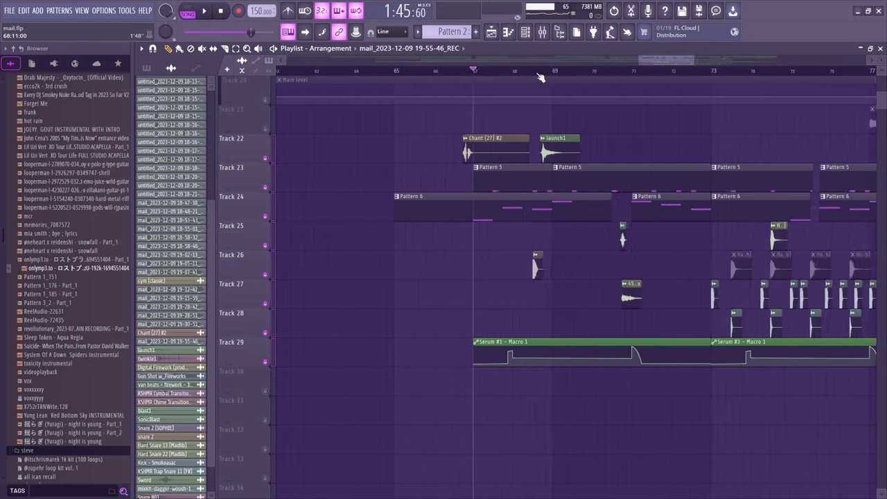
pyautogui.doubleClick(563, 154)
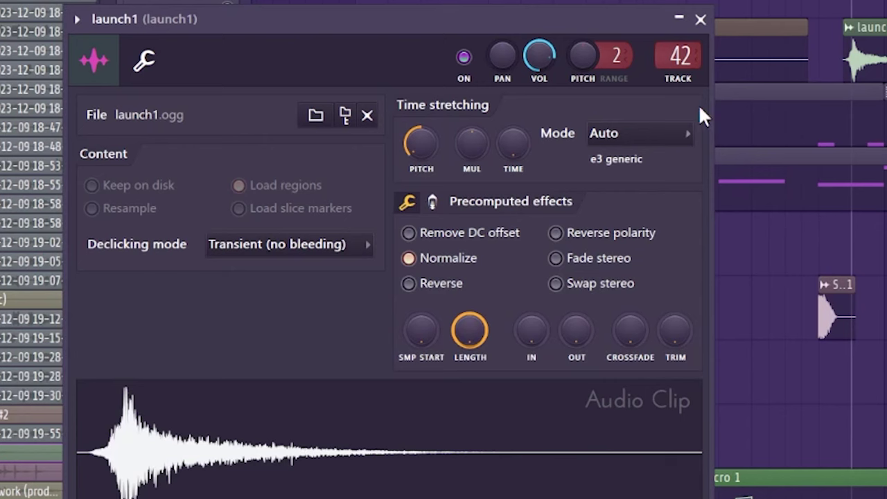
pyautogui.click(701, 20)
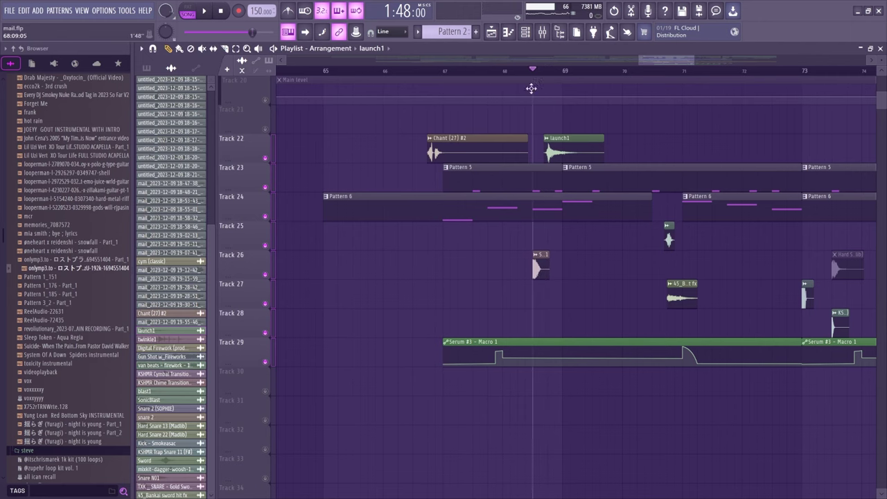
pyautogui.doubleClick(539, 267)
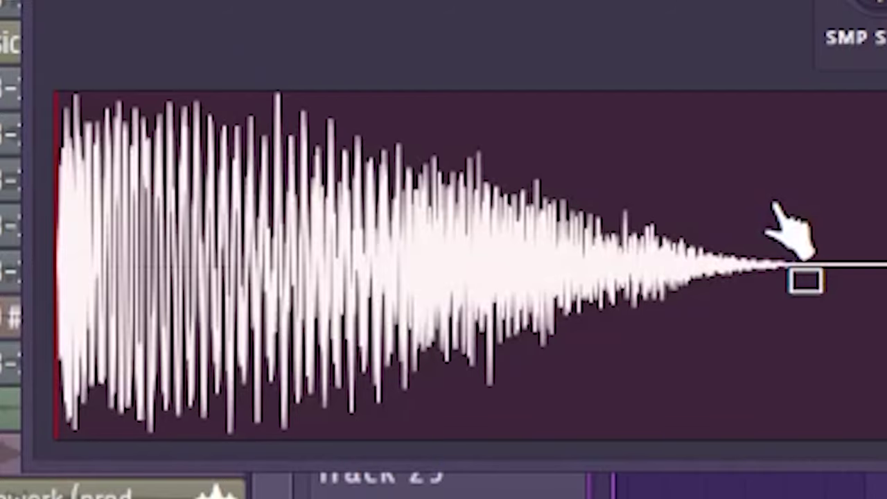
pyautogui.click(452, 108)
# Open the Serum #2 instrument used in Pattern 6 from the channel rack and audition its sound
pyautogui.click(526, 32)
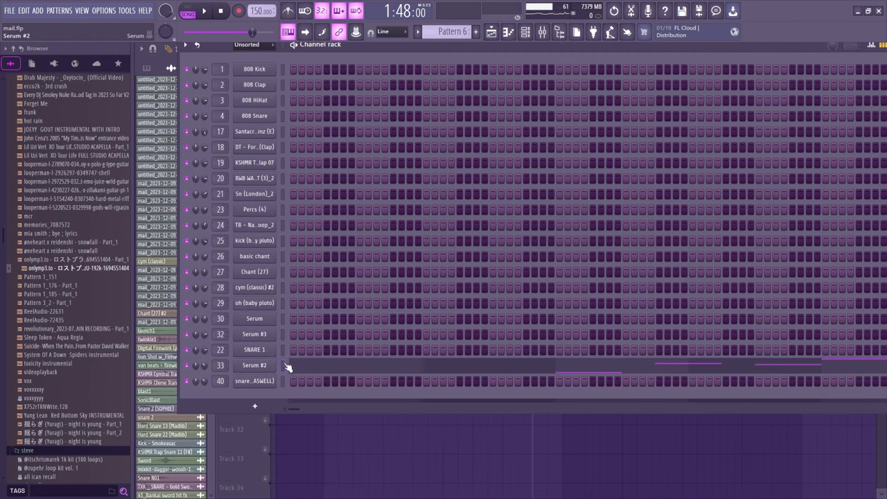
pyautogui.press('space')
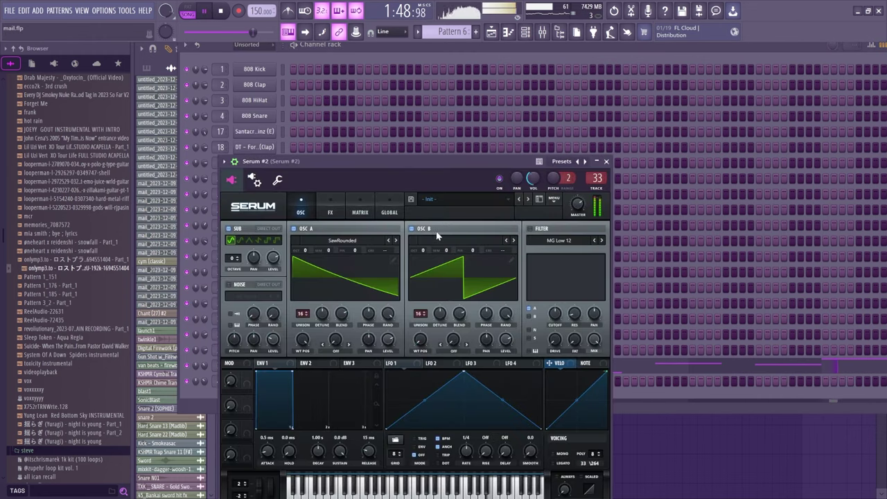
pyautogui.press('space')
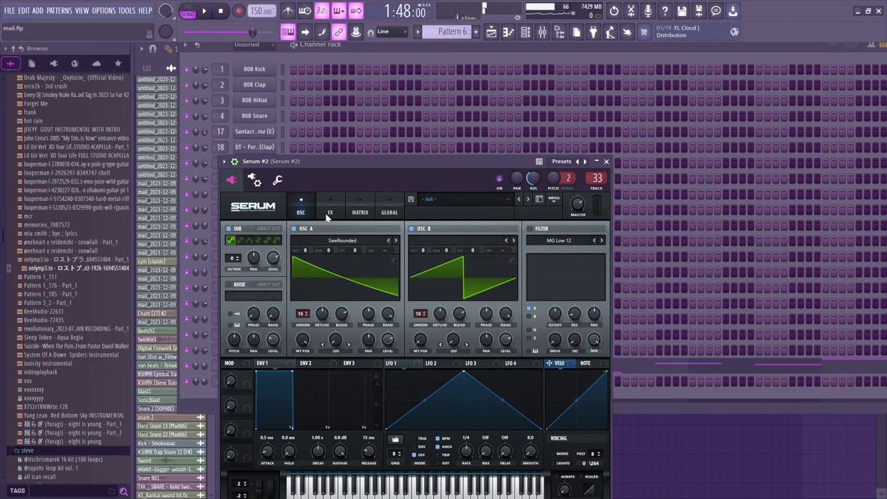
# Inspect the effects rack and oscillator settings of Serum #2, and return to the playlist
pyautogui.click(330, 213)
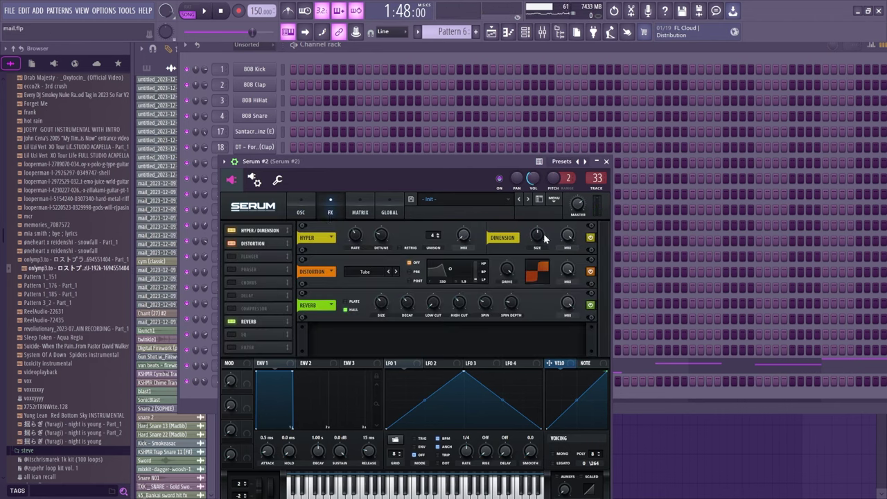
pyautogui.click(301, 209)
pyautogui.press('F5')
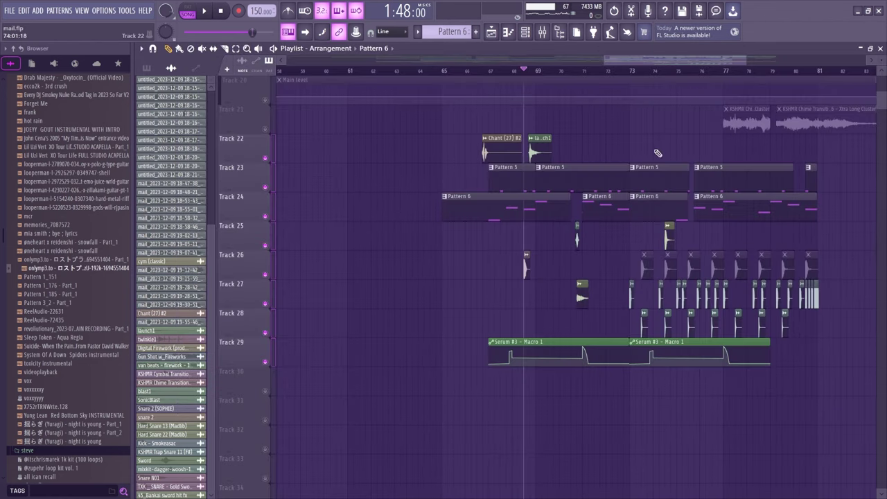
# Place the playhead at bar 73 and audition the soloed Track 22 to Track 29 group through bar 81
pyautogui.click(631, 67)
pyautogui.scroll(3, 647, 329)
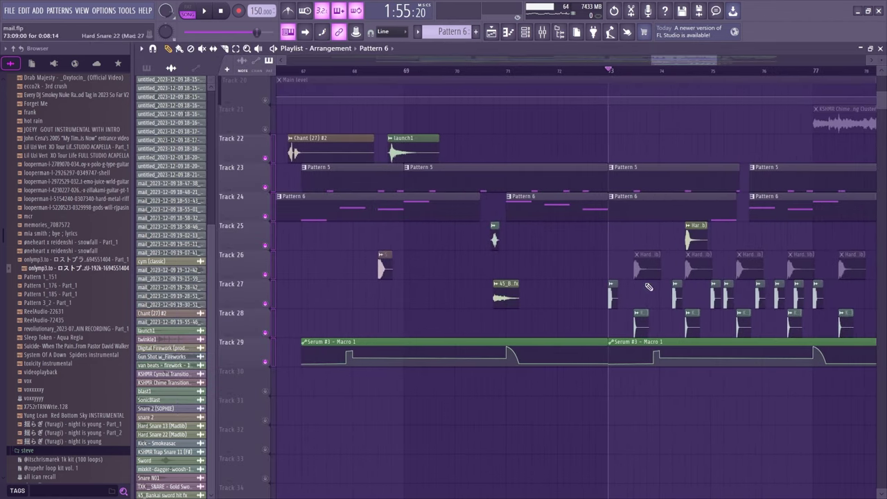
pyautogui.scroll(2, 676, 64)
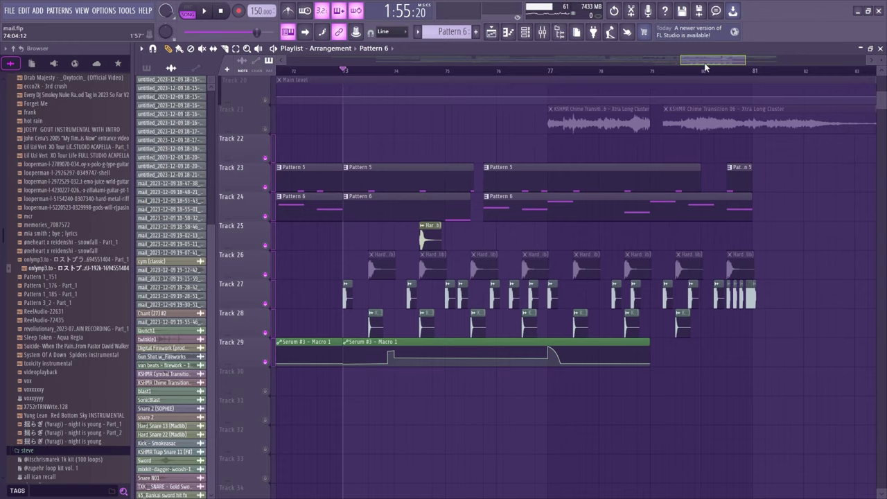
pyautogui.press('space')
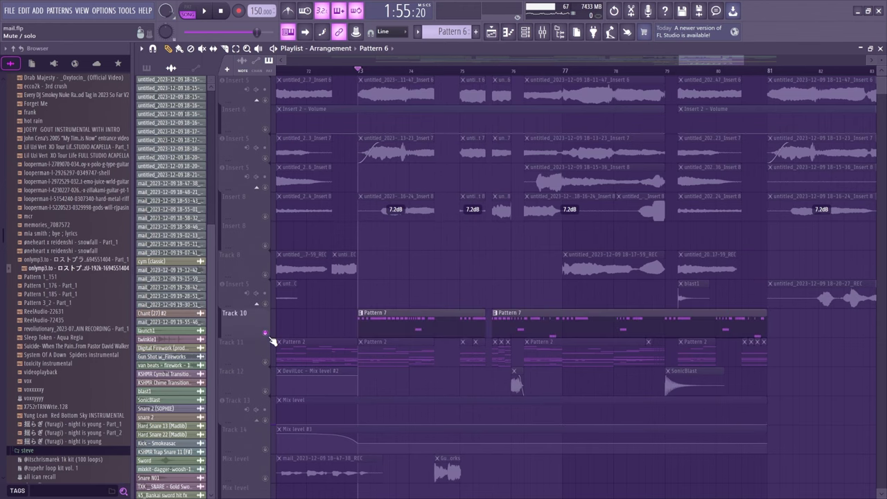
# Open the snare notes of the Pattern 7 clip on Track 10 in the piano roll and audition them in pattern mode
pyautogui.doubleClick(363, 323)
pyautogui.click(192, 11)
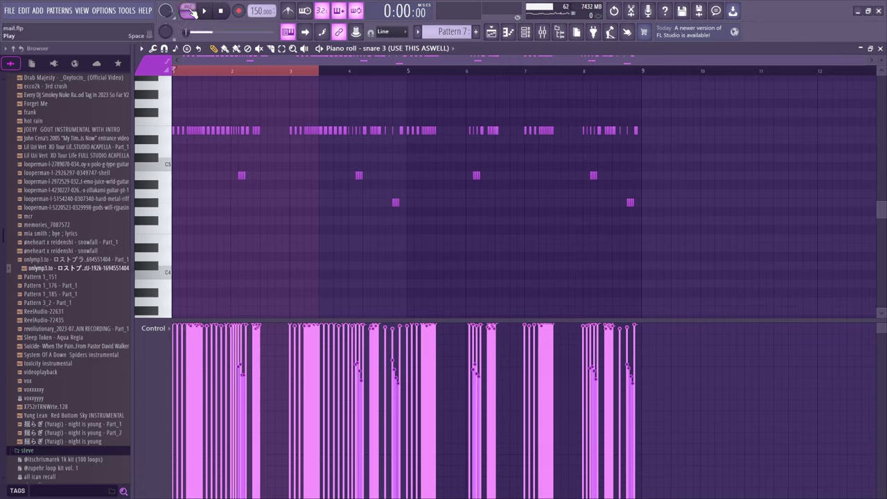
pyautogui.press('space')
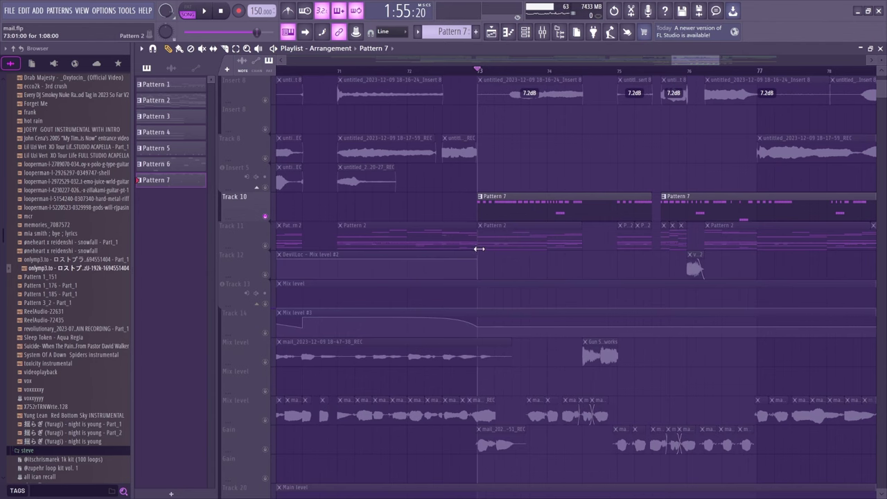
# Audition Pattern 2 on its own in pattern mode with its channels shown in the channel rack
pyautogui.click(184, 5)
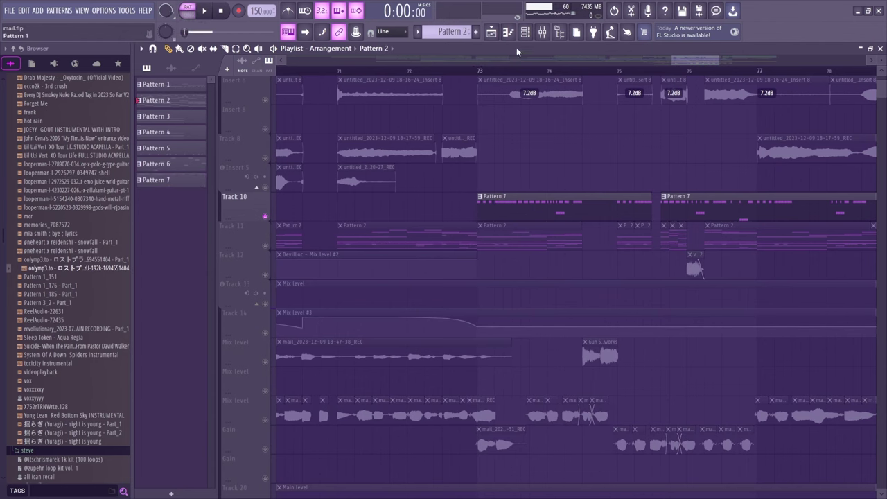
pyautogui.click(526, 32)
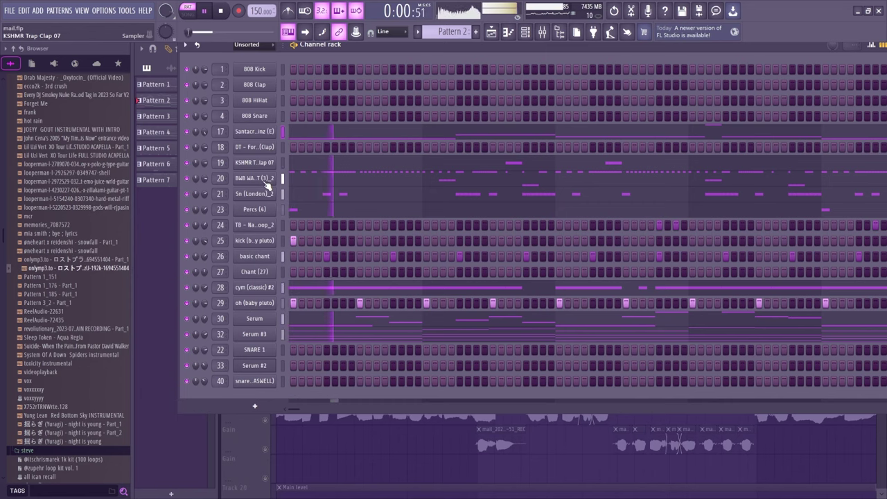
pyautogui.click(492, 32)
pyautogui.press('space')
# Place the playhead at bar 73, solo Track 11 and audition its Pattern 2 clips in song mode
pyautogui.click(481, 72)
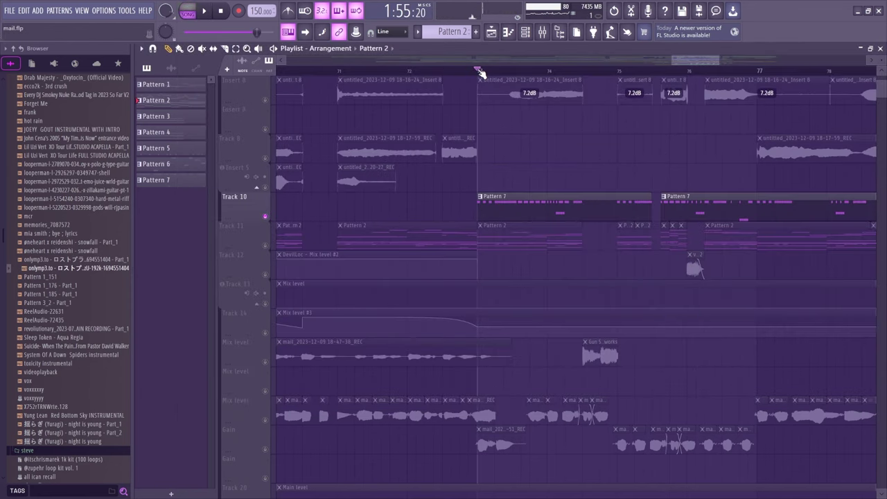
pyautogui.rightClick(260, 250)
pyautogui.press('space')
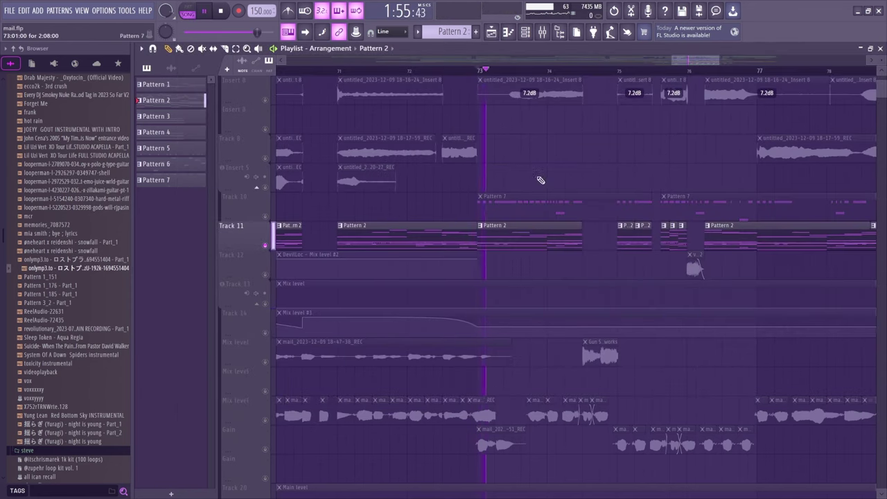
# Inspect the notes of channel 17 in the piano roll while the soloed Pattern 2 plays
pyautogui.click(525, 32)
pyautogui.rightClick(258, 136)
pyautogui.click(291, 130)
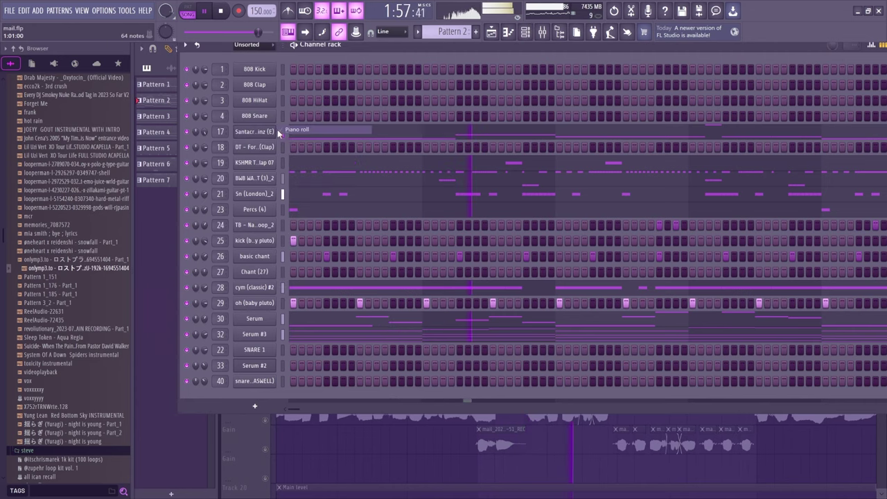
pyautogui.click(456, 122)
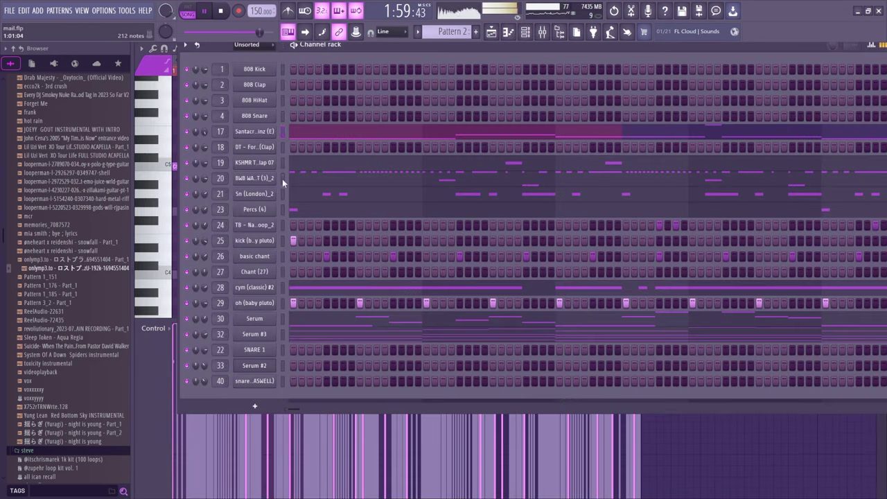
pyautogui.press('space')
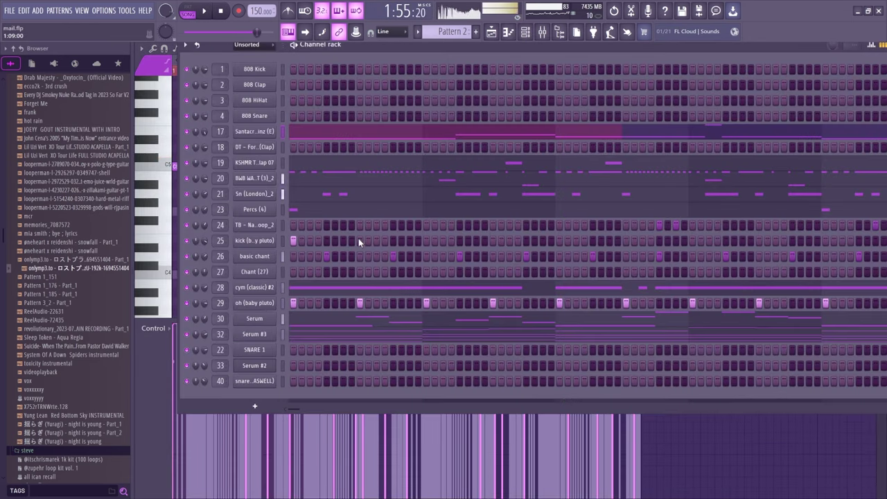
# Open the BWB WAV R US HAT (3)_2 notes in the piano roll, set the snap to 1/2 step and audition them
pyautogui.rightClick(265, 177)
pyautogui.click(271, 179)
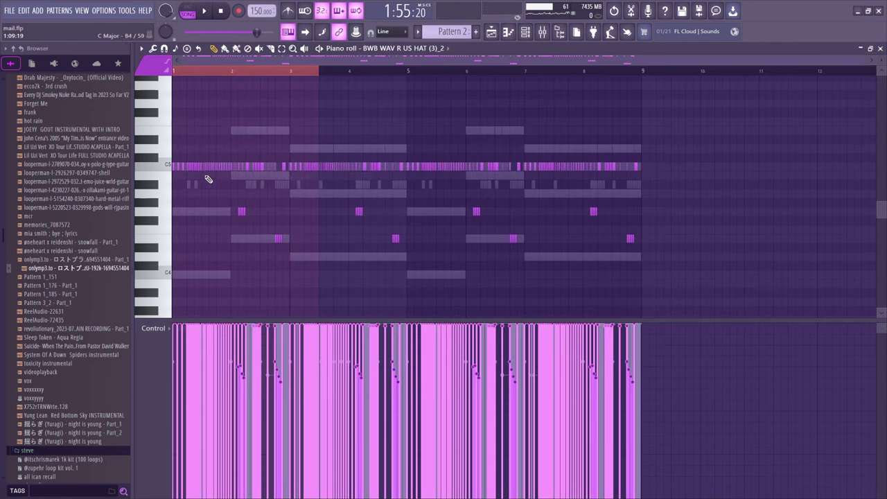
pyautogui.scroll(5, 208, 75)
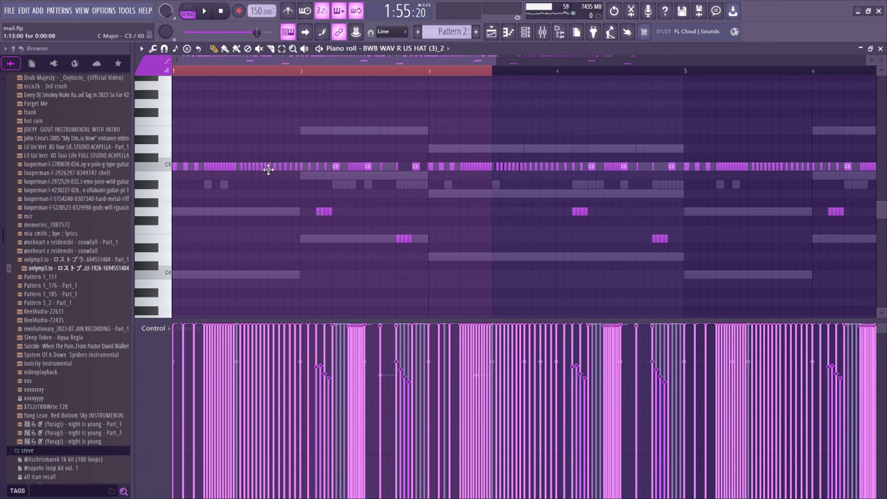
pyautogui.click(389, 31)
pyautogui.click(393, 83)
pyautogui.press('space')
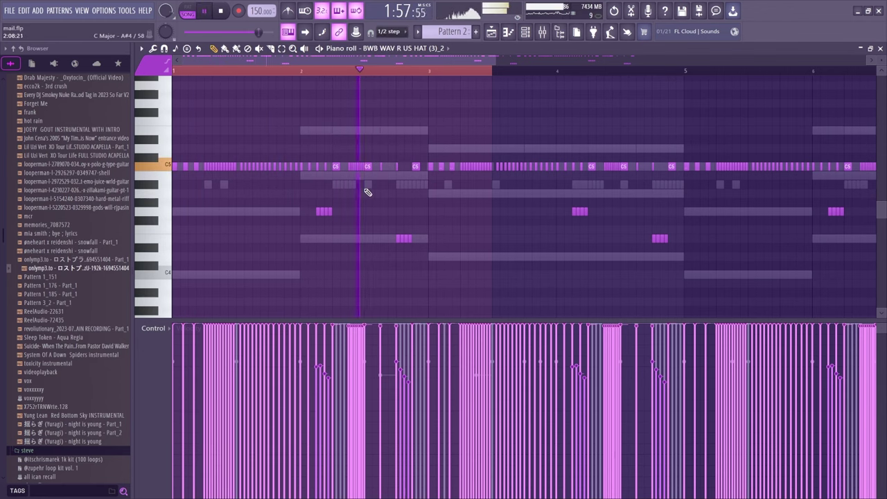
pyautogui.press('space')
# Open the Sn (London)_2 notes in the piano roll, set the snap to Line and audition the snare pattern
pyautogui.press('F6')
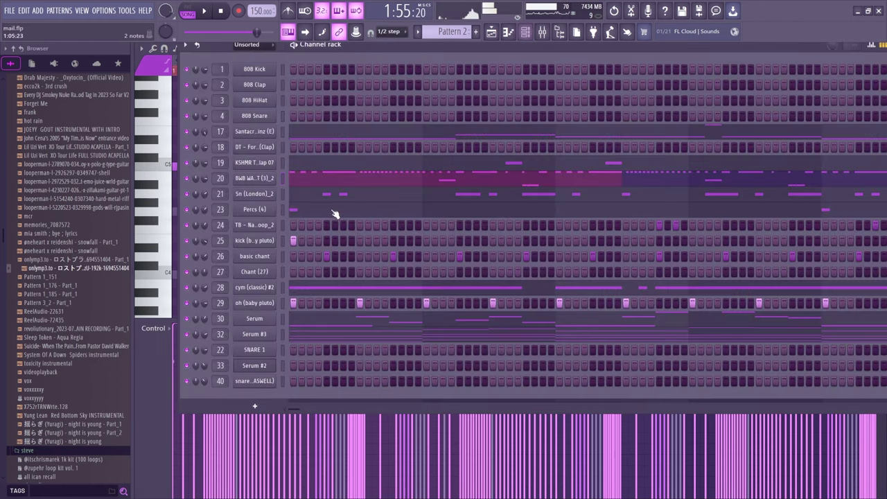
pyautogui.click(336, 212)
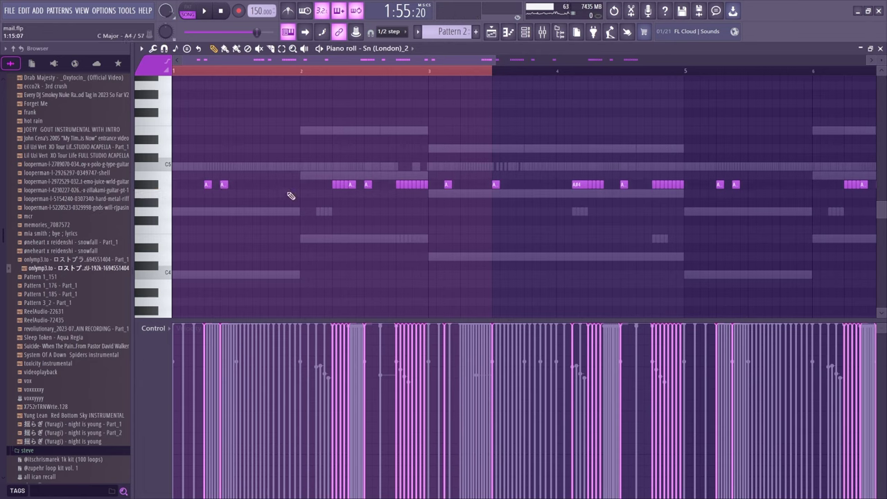
pyautogui.click(391, 32)
pyautogui.click(391, 43)
pyautogui.press('space')
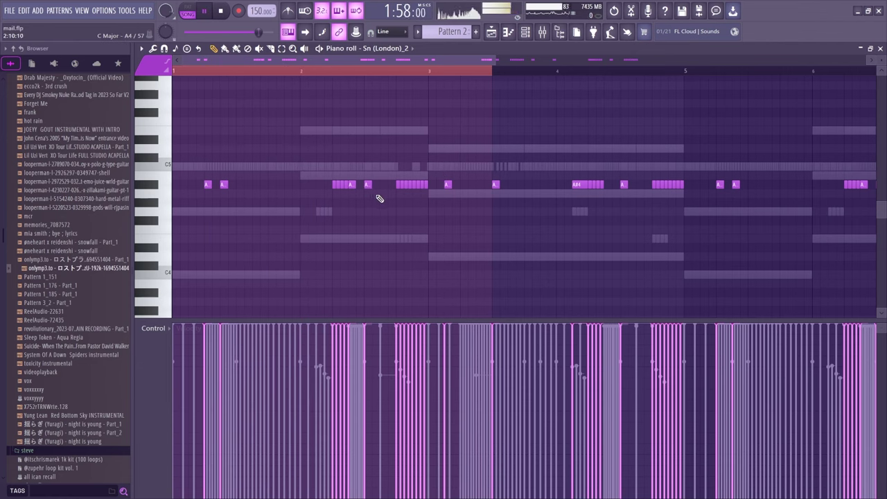
pyautogui.press('space')
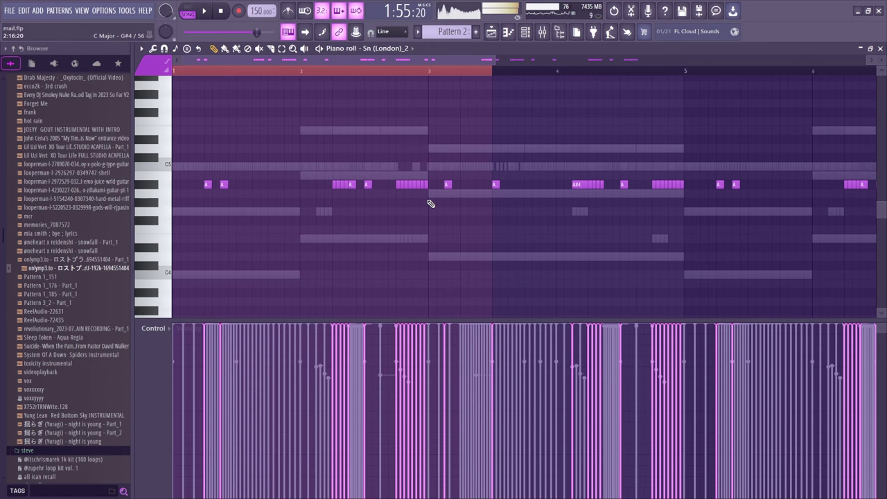
# Step through the piano roll notes of the Percs (4), Natalie Snare and basic chant channels, and audition the chant
pyautogui.press('Down')
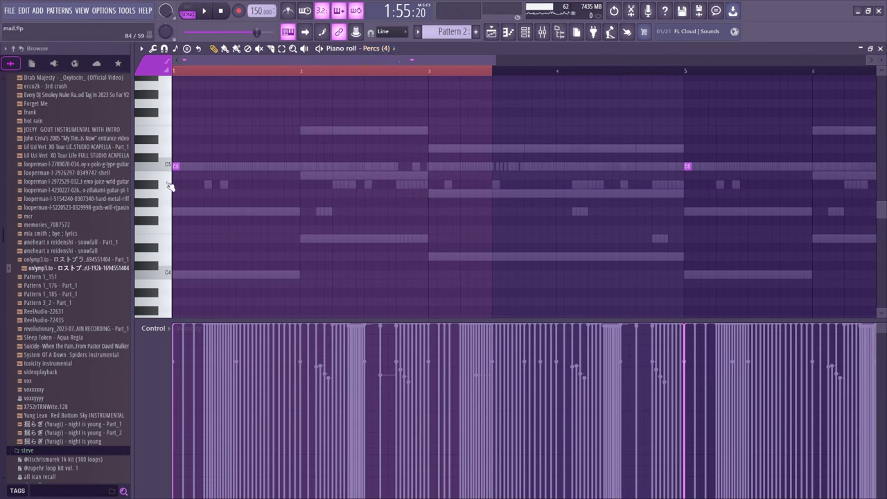
pyautogui.press('Down')
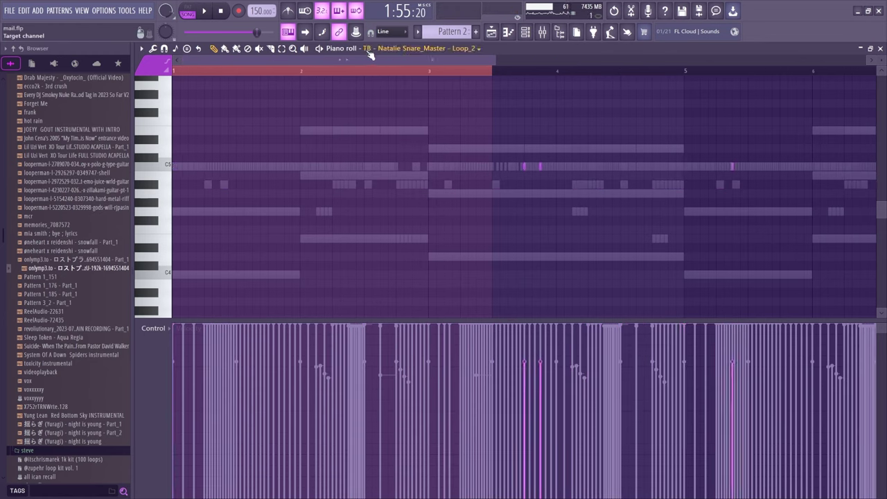
pyautogui.press('Down')
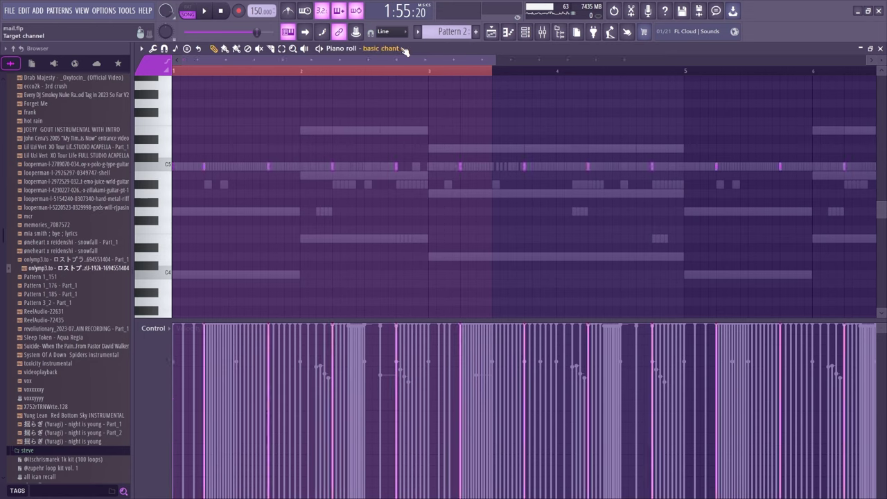
pyautogui.click(205, 169)
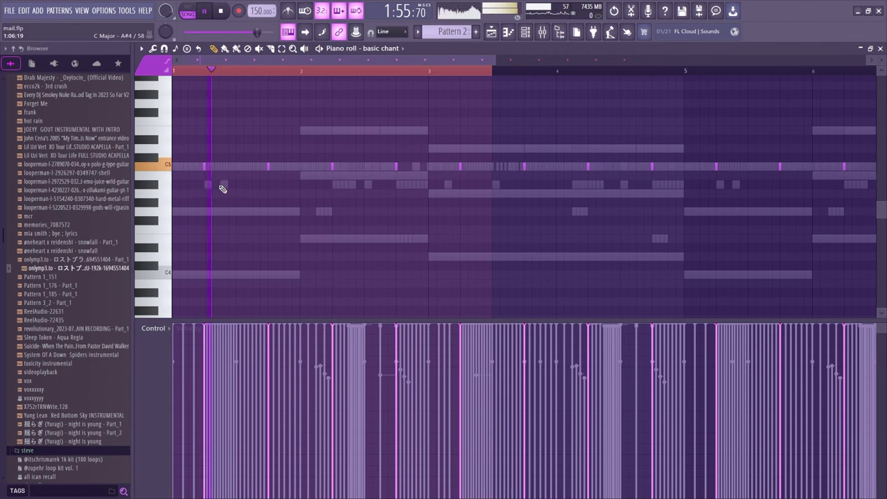
# Inspect the cym (classic) #2 notes in the piano roll and the channel's volume envelope settings
pyautogui.click(525, 32)
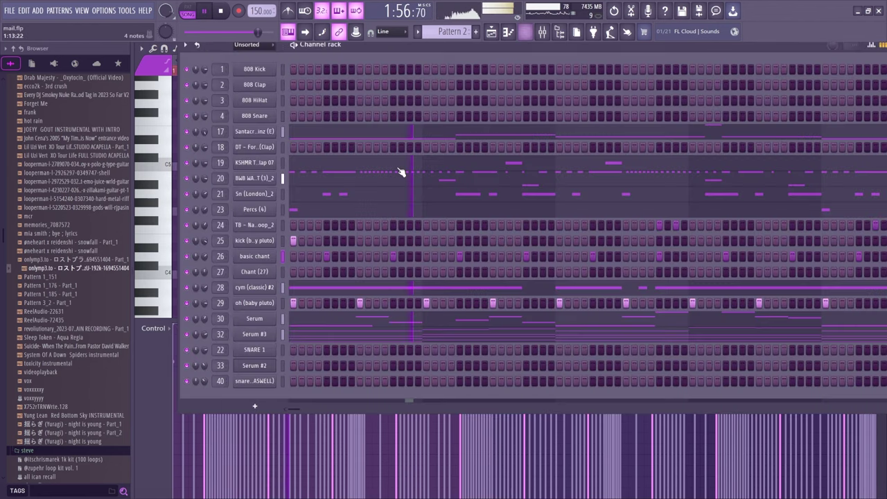
pyautogui.click(277, 290)
pyautogui.click(227, 166)
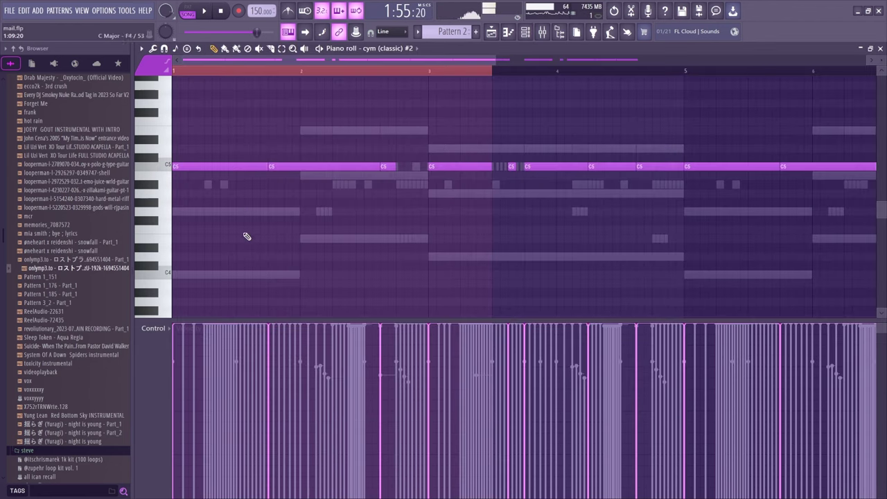
pyautogui.press('F6')
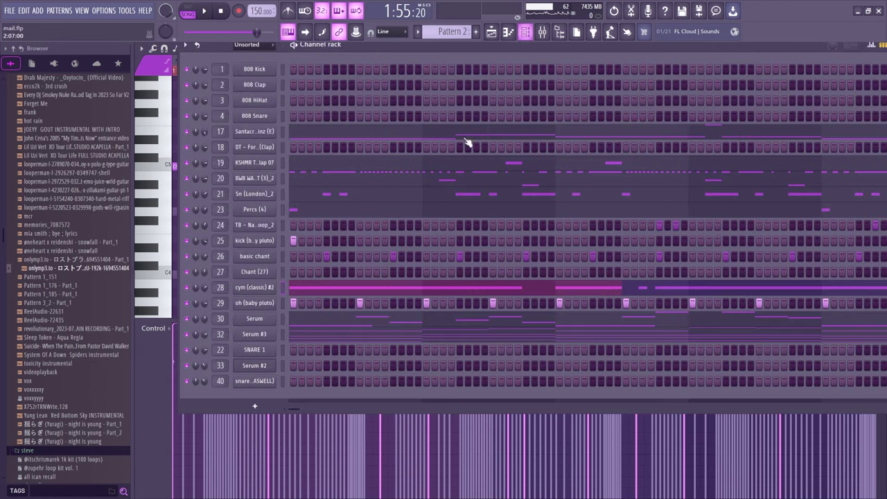
pyautogui.click(274, 294)
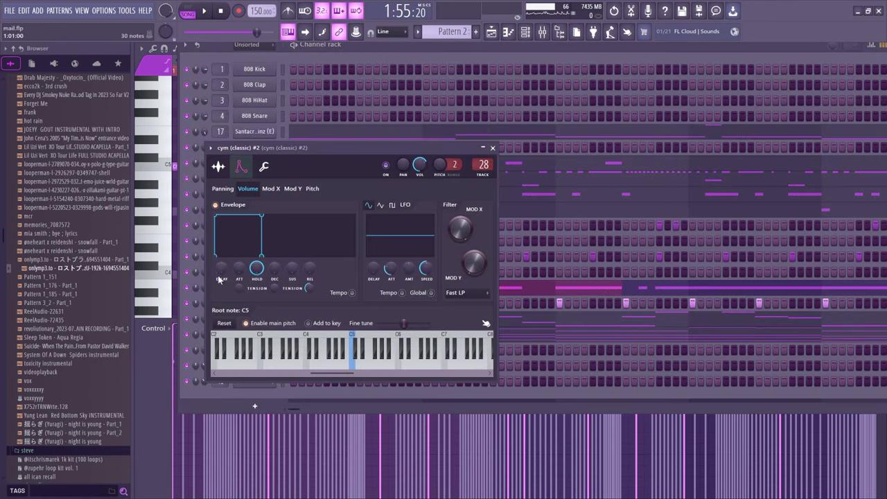
pyautogui.click(494, 150)
pyautogui.press('F6')
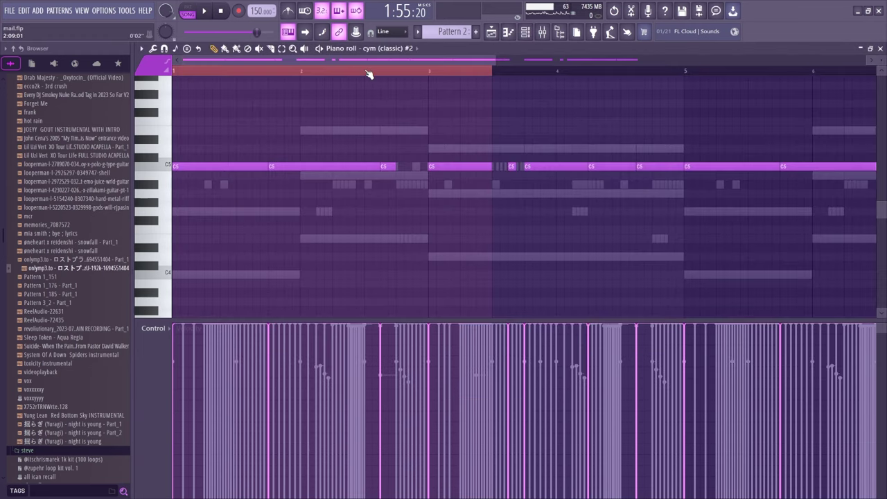
# Open the notes of the Serum channel in Pattern 2 in the piano roll
pyautogui.click(507, 32)
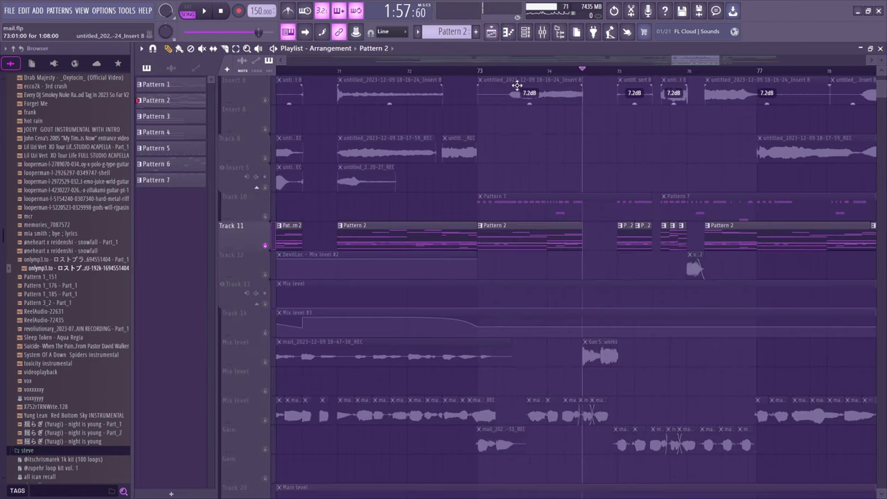
pyautogui.click(525, 32)
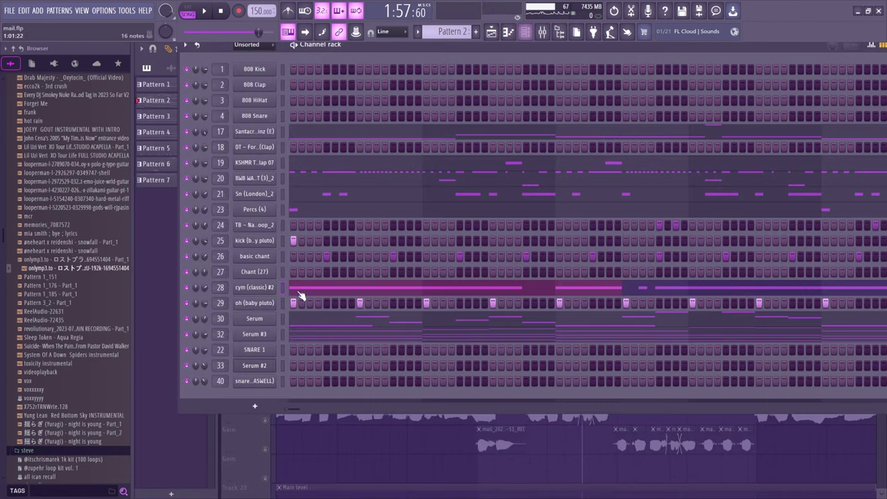
pyautogui.rightClick(257, 329)
pyautogui.click(288, 316)
# Open the Serum instrument on channel 30 and inspect its oscillators and effects rack
pyautogui.press('F6')
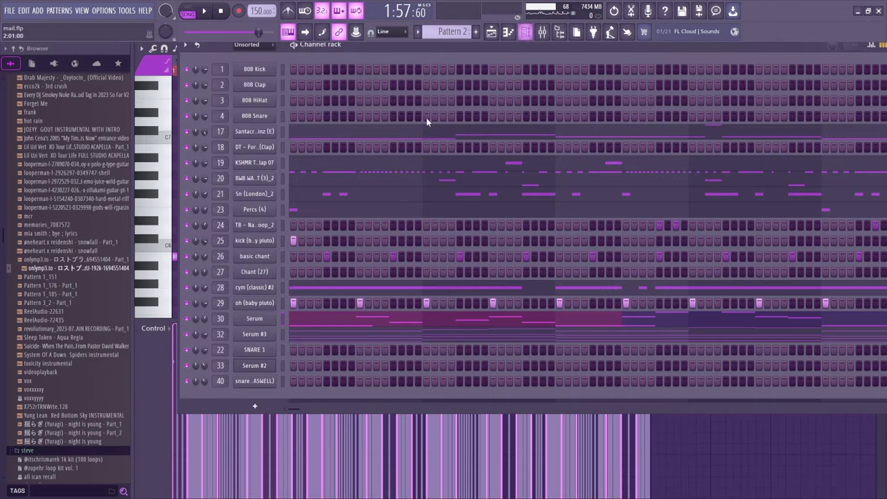
pyautogui.click(269, 323)
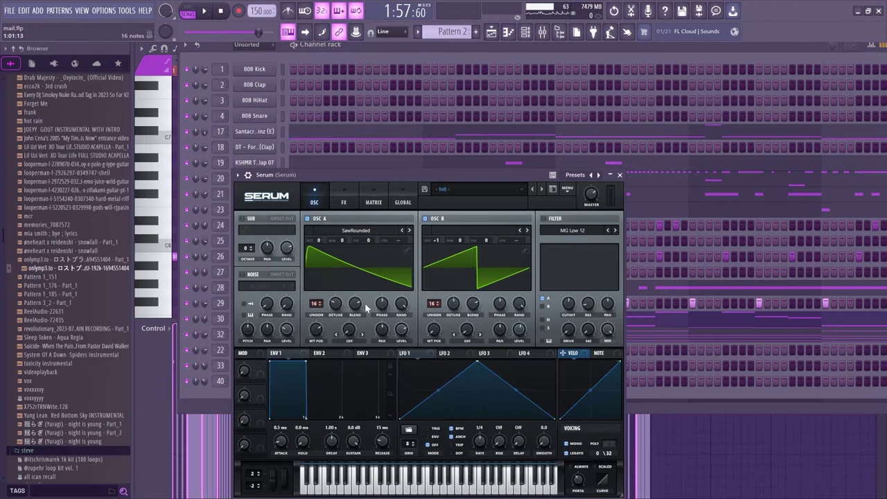
pyautogui.click(342, 202)
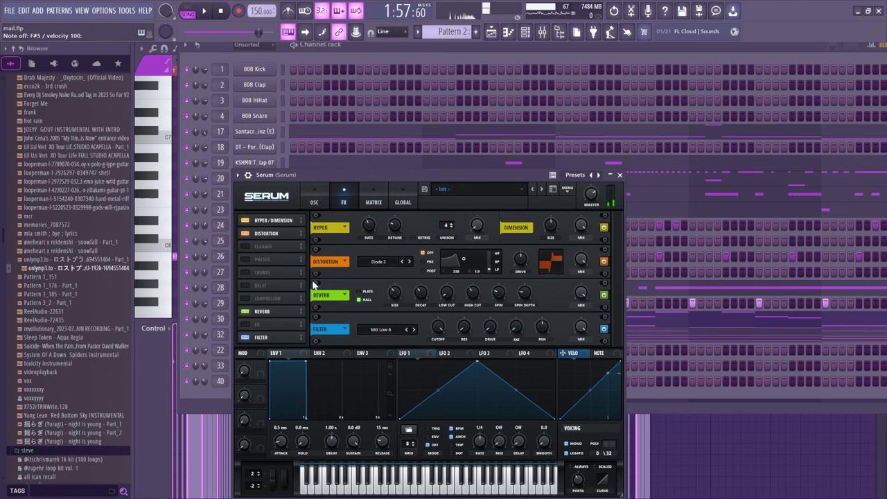
# Inspect the Serum #3 channel's notes in the piano roll, plus its instrument's oscillators and effects rack
pyautogui.click(620, 176)
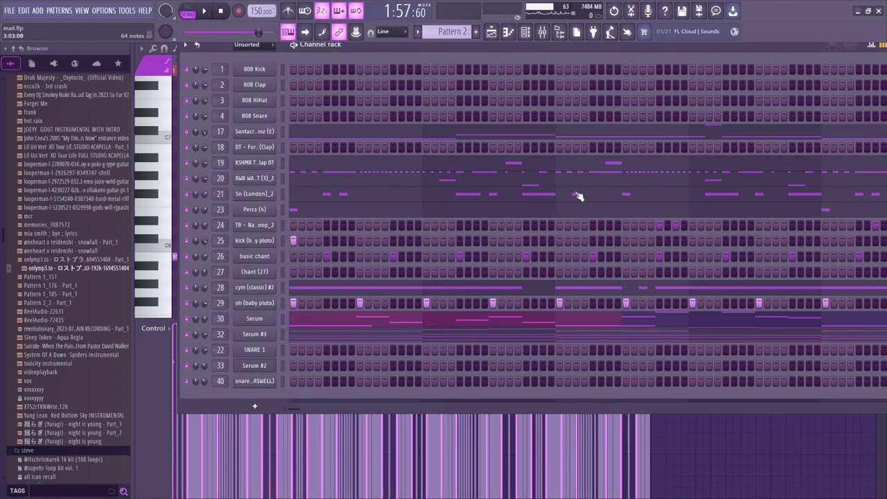
pyautogui.click(292, 336)
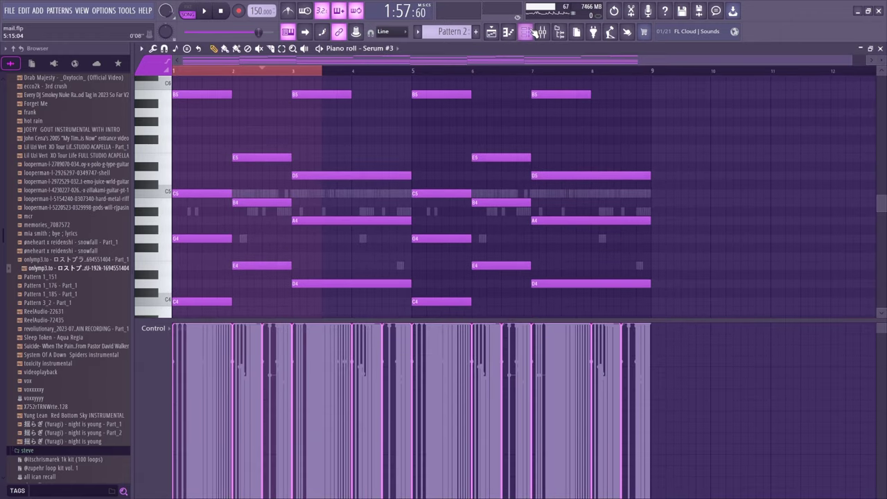
pyautogui.click(532, 32)
pyautogui.click(264, 338)
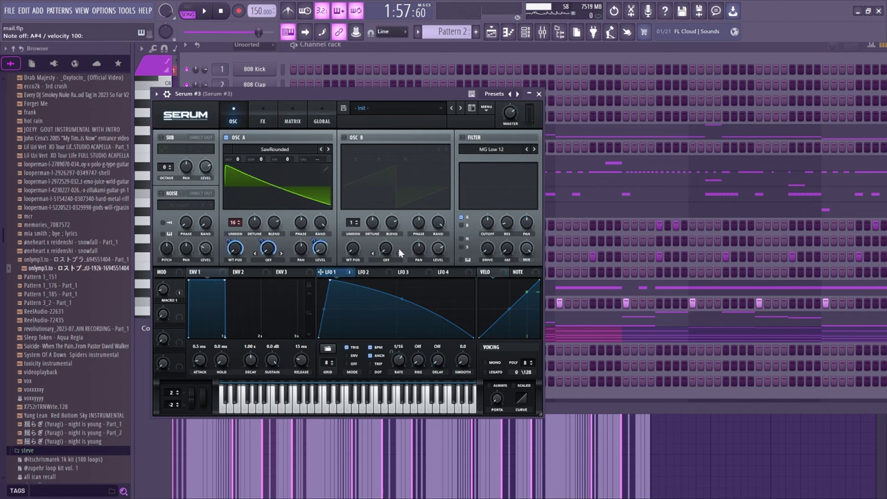
pyautogui.click(261, 119)
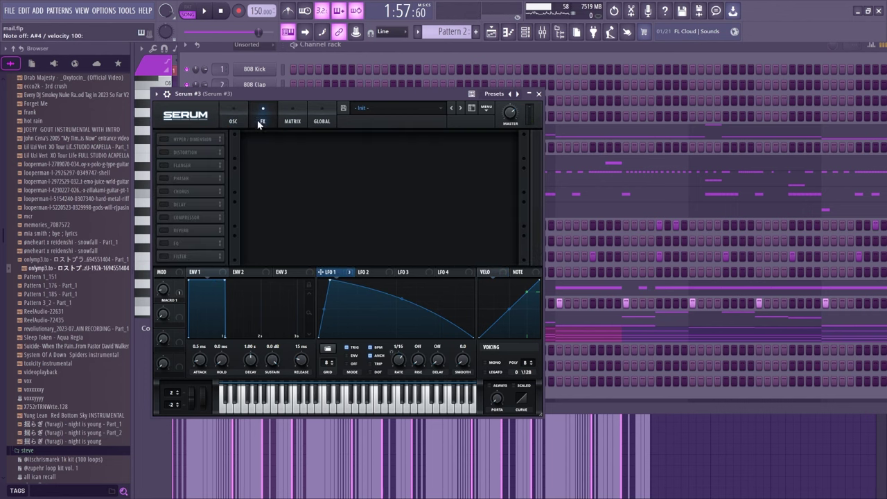
pyautogui.click(235, 125)
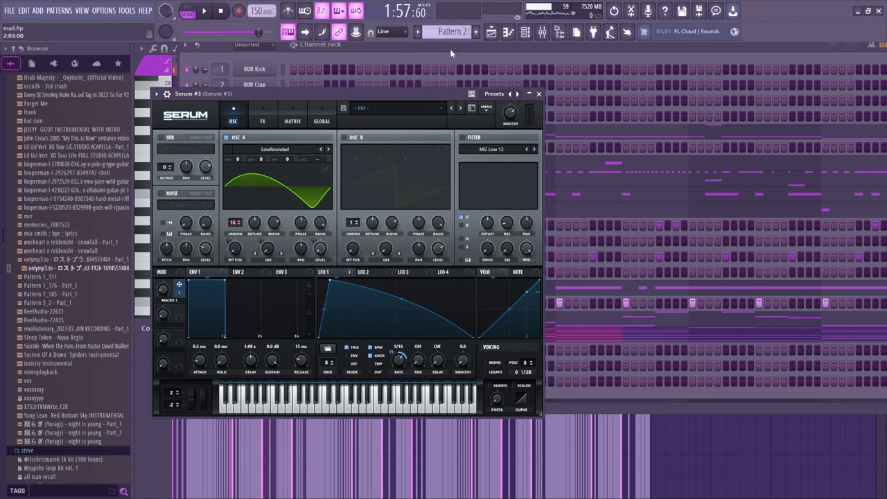
# Solo the Serum #3 - Macro 1 automation on Track 29 and play the arrangement from bar 73
pyautogui.click(491, 31)
pyautogui.scroll(-8, 590, 320)
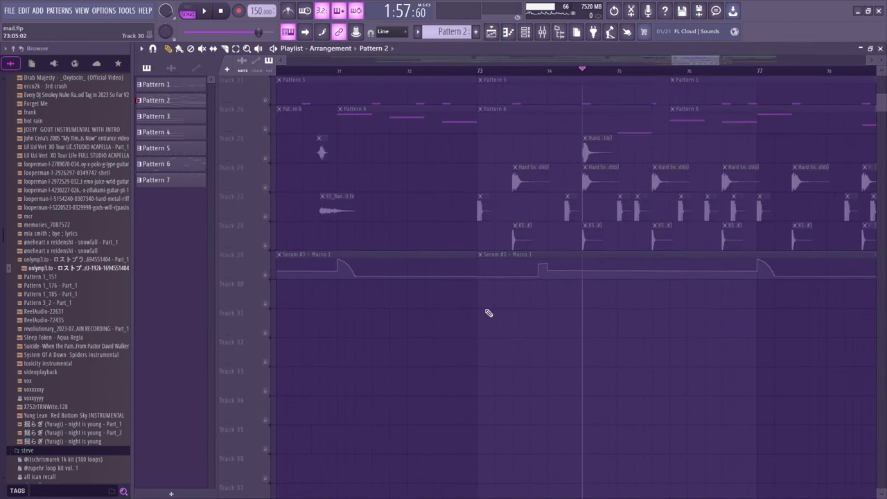
pyautogui.click(265, 274)
pyautogui.click(482, 73)
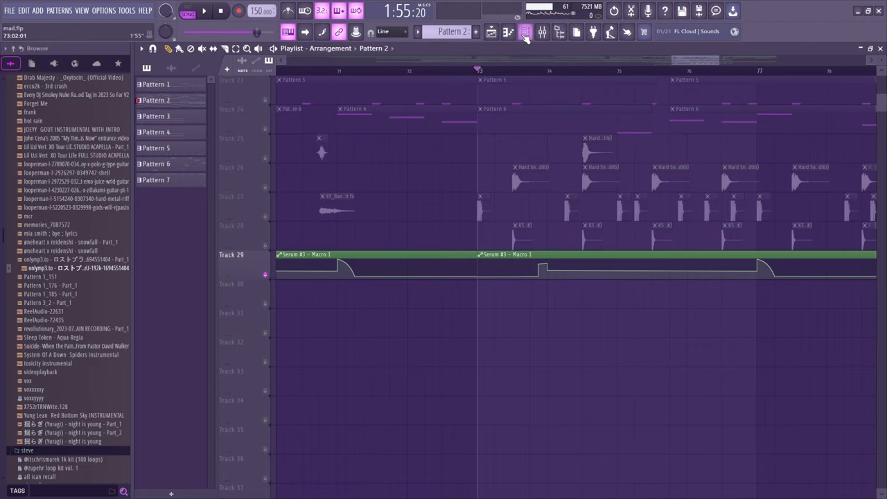
pyautogui.press('space')
pyautogui.click(491, 31)
pyautogui.click(492, 33)
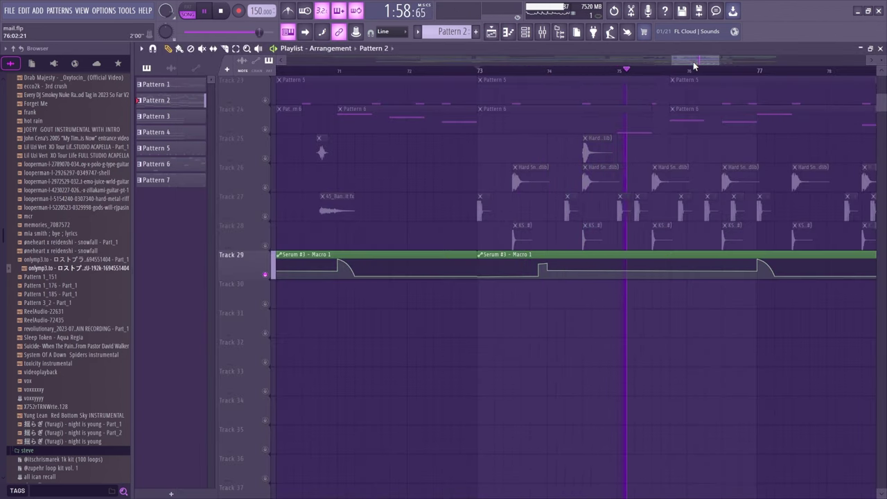
pyautogui.moveTo(693, 62); pyautogui.dragTo(701, 63)
pyautogui.scroll(-2, 702, 71)
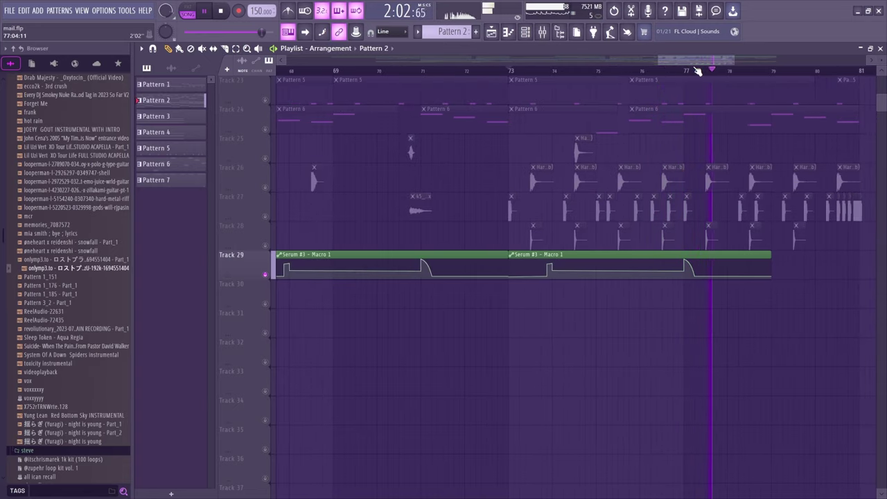
pyautogui.press('space')
# Replay the section from bar 73 while viewing the mixer and the channel rack, and return to the playlist
pyautogui.press('F6')
pyautogui.click(525, 31)
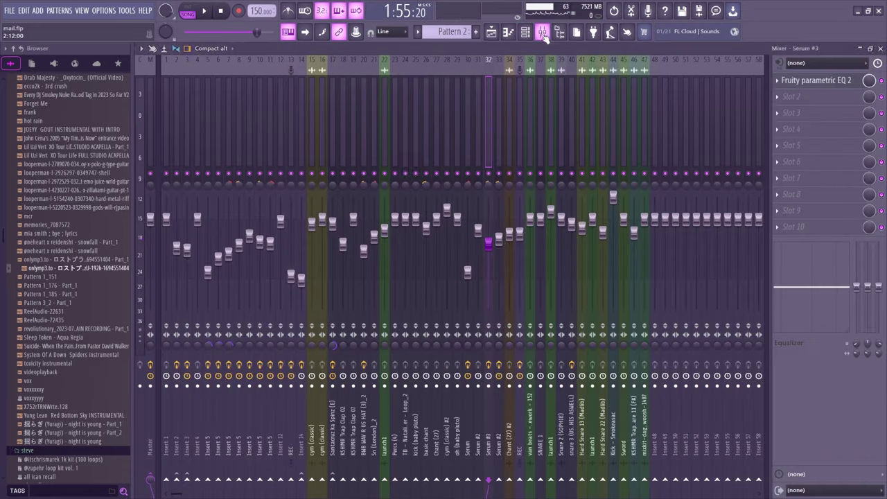
pyautogui.press('space')
pyautogui.click(525, 31)
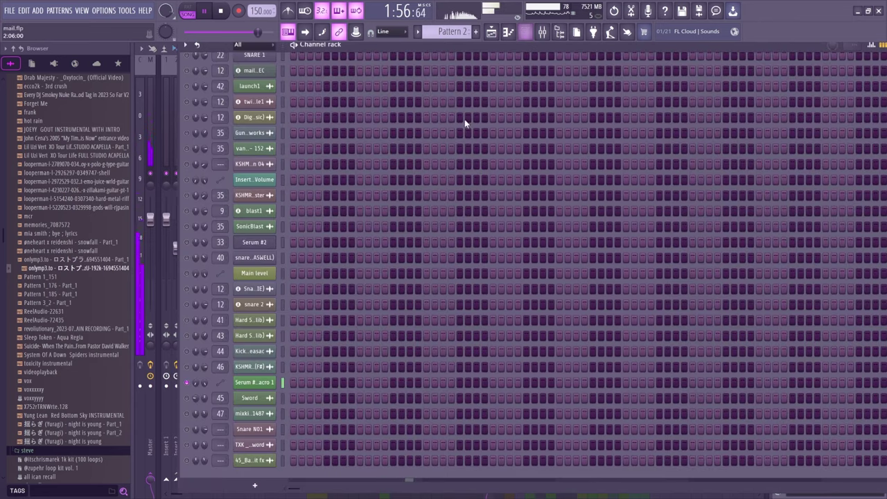
pyautogui.press('space')
pyautogui.press('F6')
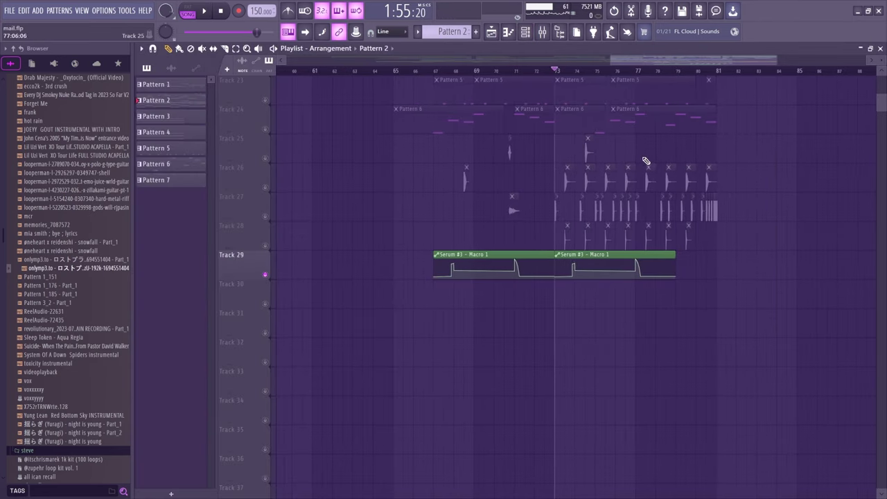
# Inspect the sample settings of the Gun Shot w_Fireworks and van beats - firework - 152 audio clips
pyautogui.scroll(4, 615, 231)
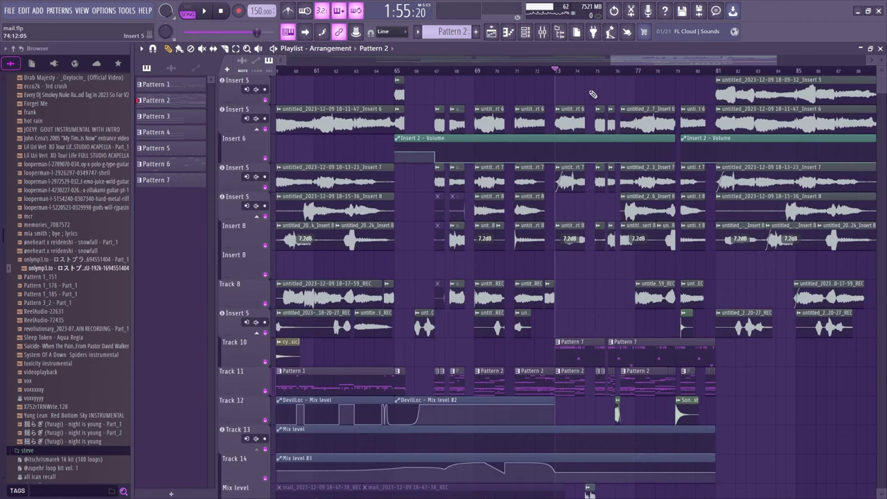
pyautogui.scroll(4, 620, 73)
pyautogui.scroll(-5, 558, 375)
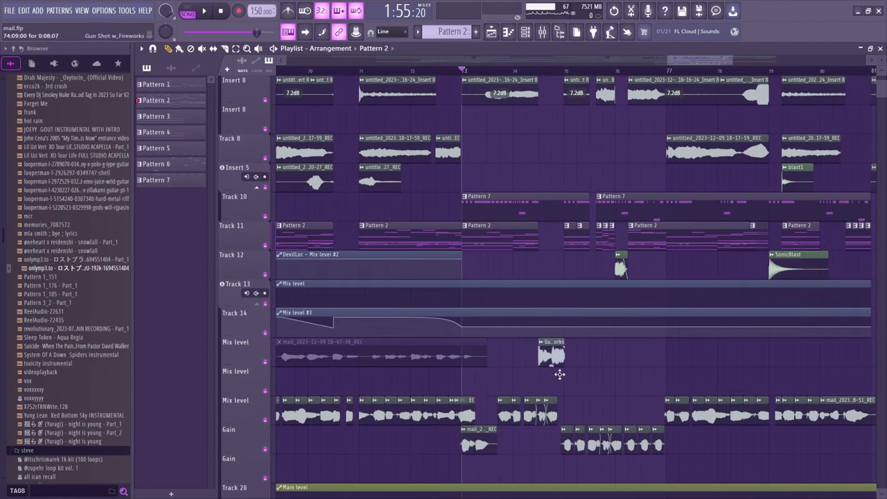
pyautogui.doubleClick(552, 355)
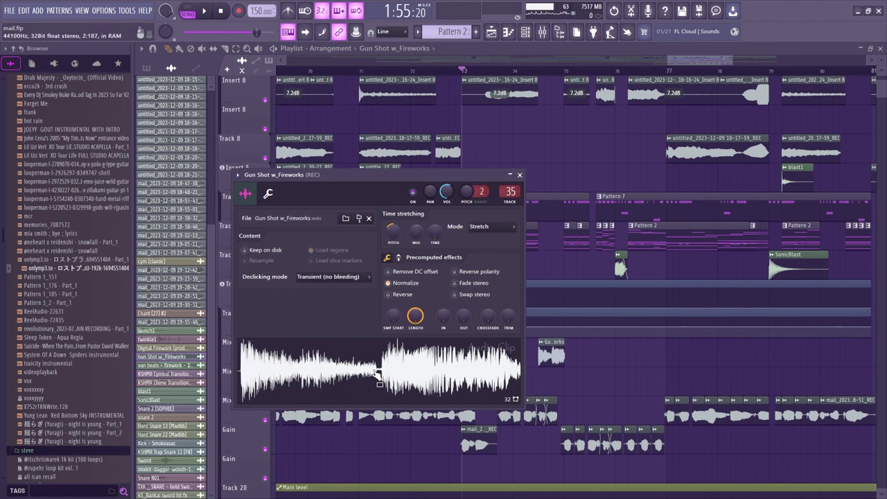
pyautogui.click(520, 176)
pyautogui.doubleClick(620, 270)
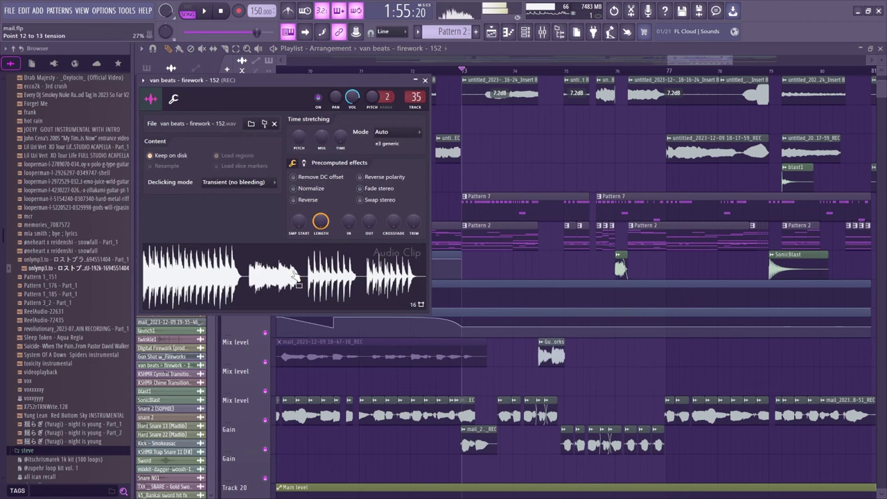
pyautogui.click(425, 80)
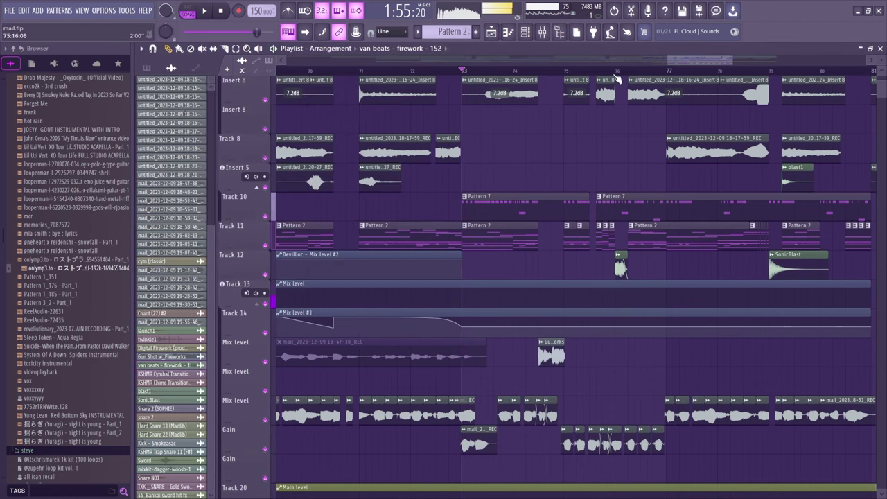
# Place the playhead at bar 76 and open the blast1 audio clip near bar 79
pyautogui.click(638, 73)
pyautogui.scroll(2, 641, 73)
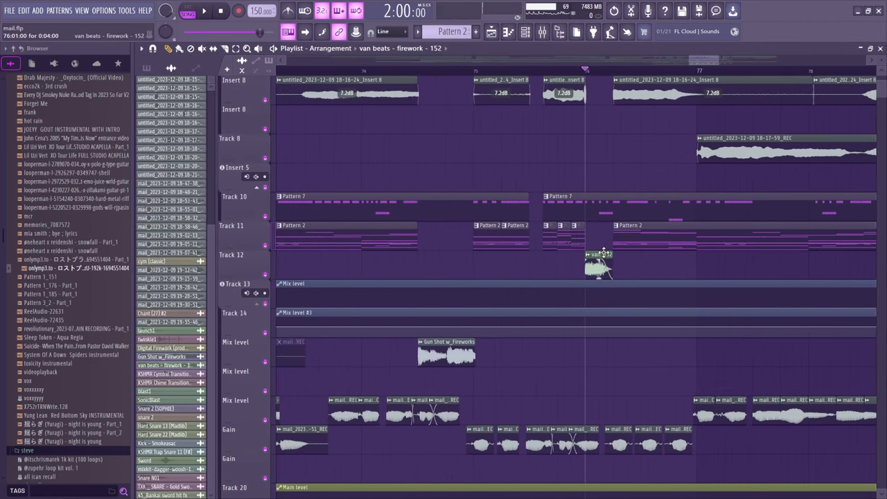
pyautogui.scroll(-5, 639, 237)
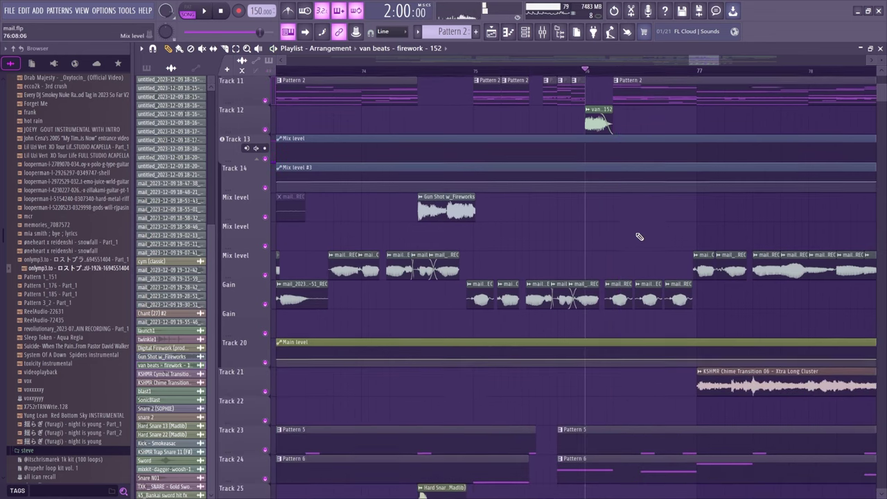
pyautogui.scroll(3, 590, 218)
pyautogui.hscroll(4, 589, 218)
pyautogui.doubleClick(552, 116)
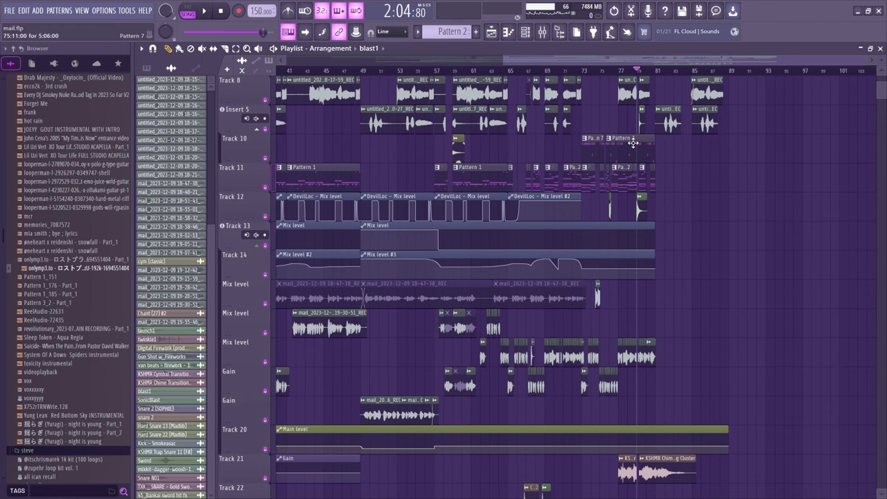
# Select Pattern 7 on Track 10 and move the playhead back to bar 73
pyautogui.click(633, 142)
pyautogui.scroll(6, 624, 208)
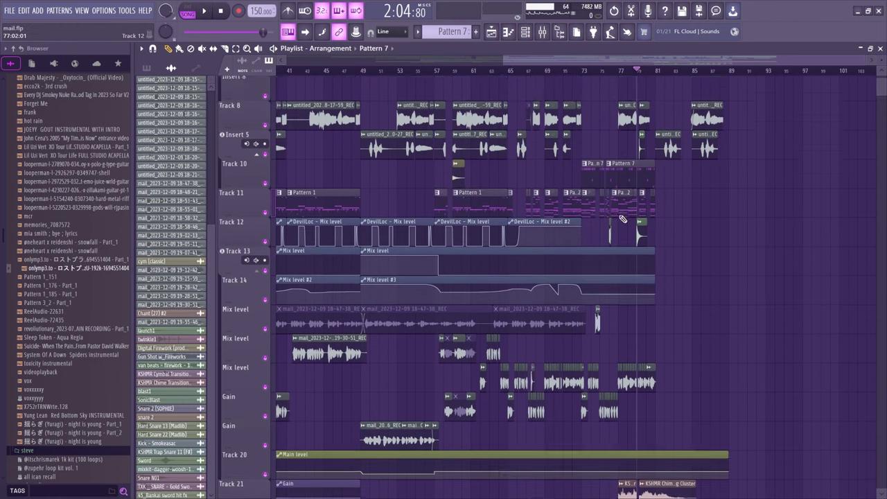
pyautogui.scroll(4, 624, 243)
pyautogui.scroll(-4, 617, 268)
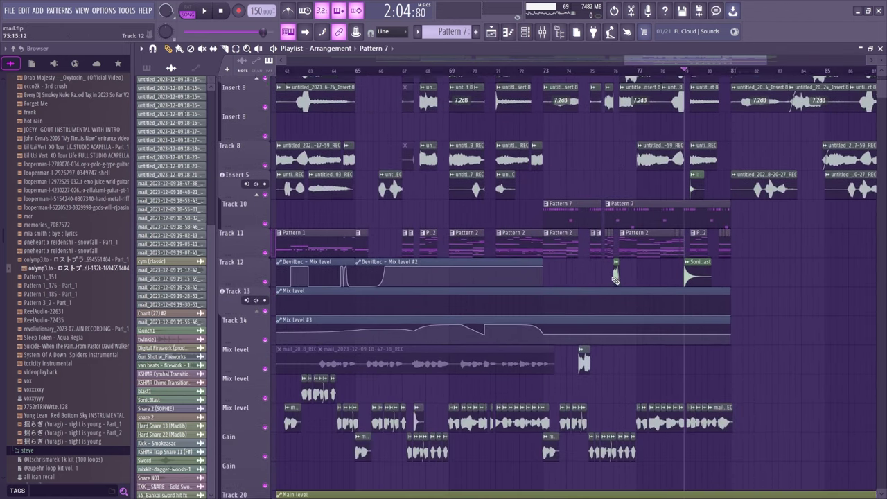
pyautogui.click(548, 74)
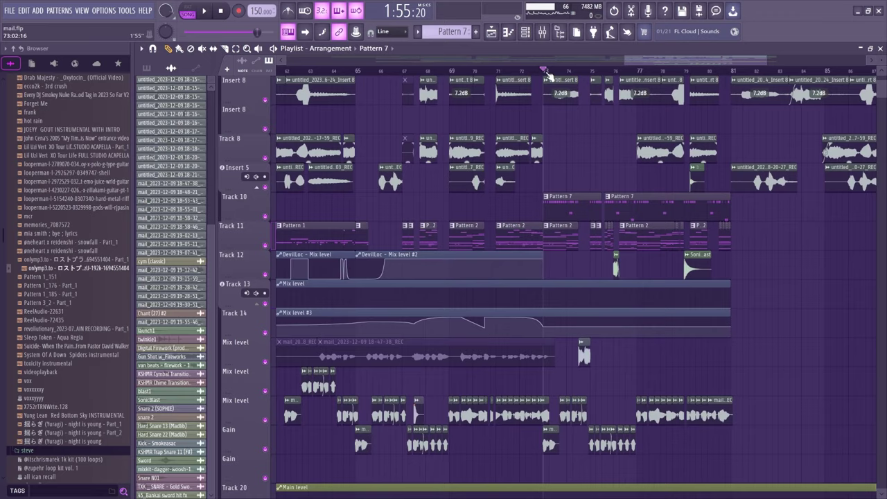
pyautogui.scroll(3, 580, 76)
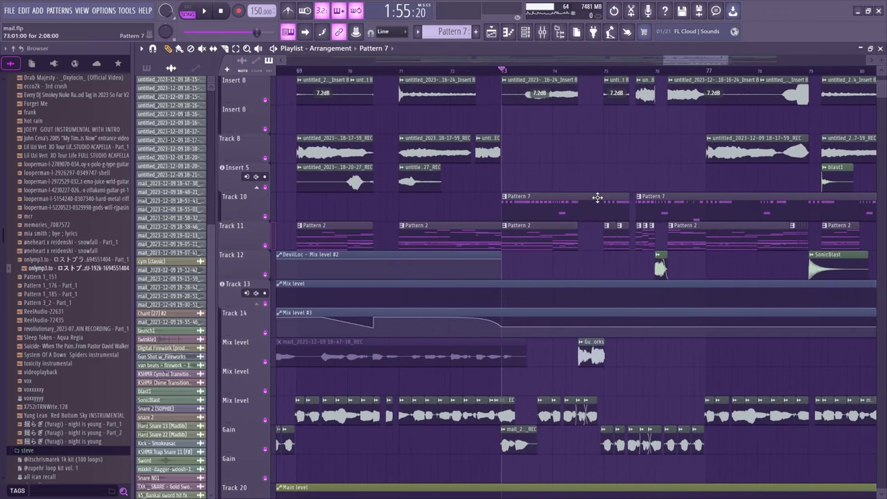
# Inspect the Ozone 10 and Fruity parametric EQ 2 effects on the mixer's Master track
pyautogui.press('F9')
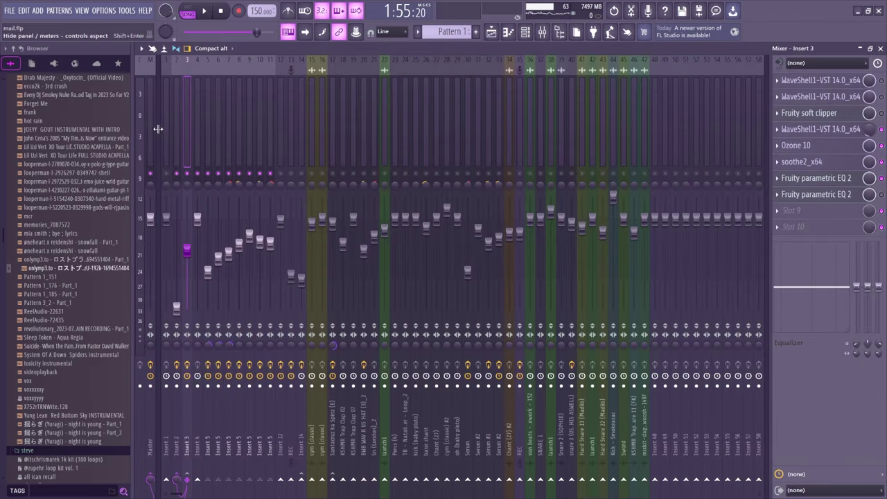
pyautogui.click(830, 150)
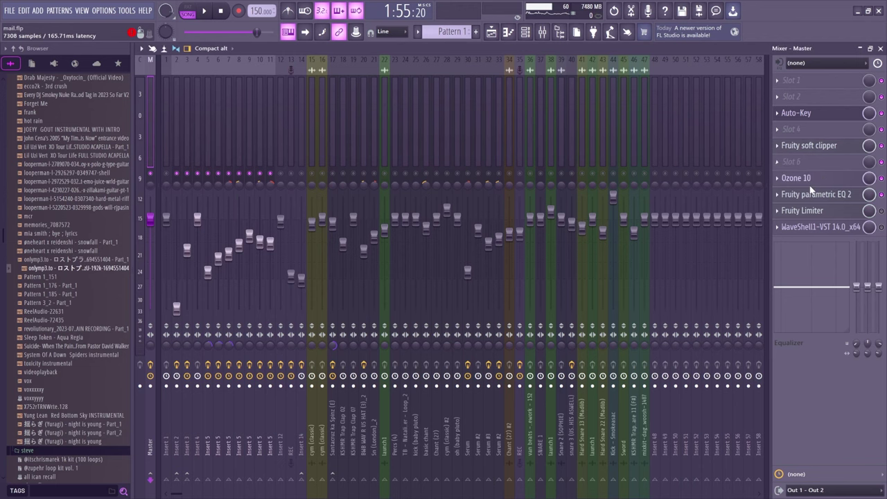
pyautogui.click(811, 184)
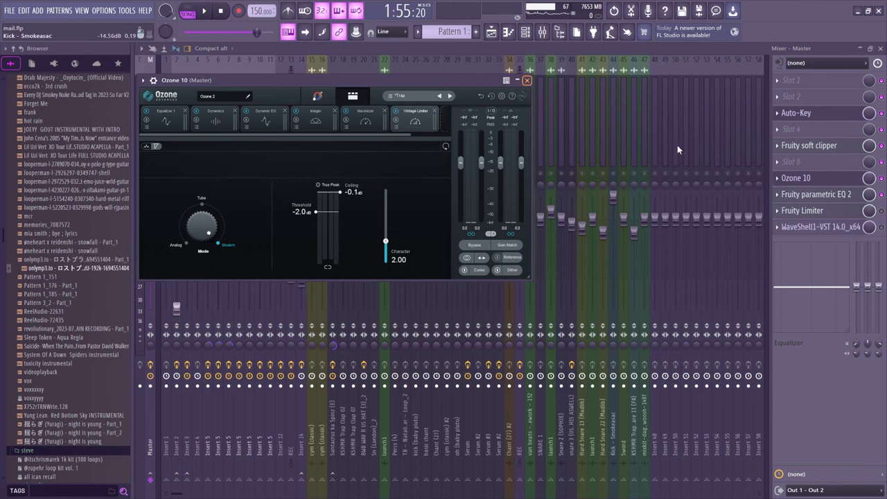
pyautogui.click(527, 80)
pyautogui.click(814, 194)
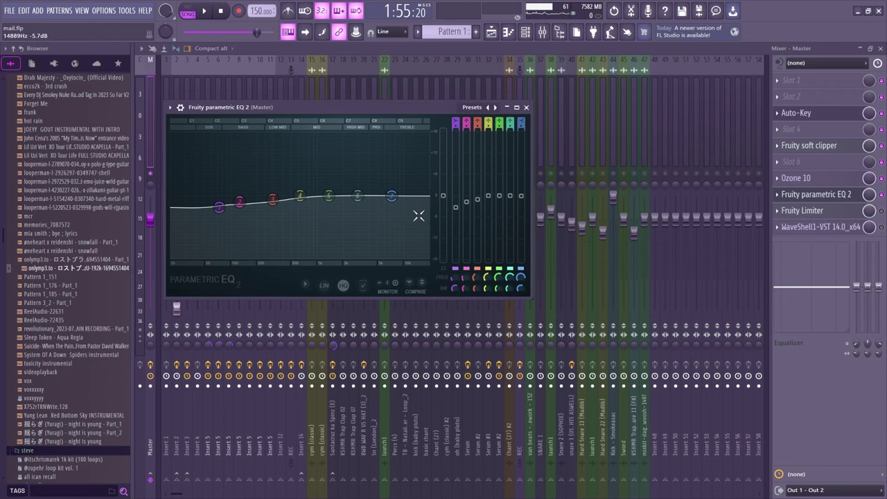
pyautogui.click(527, 108)
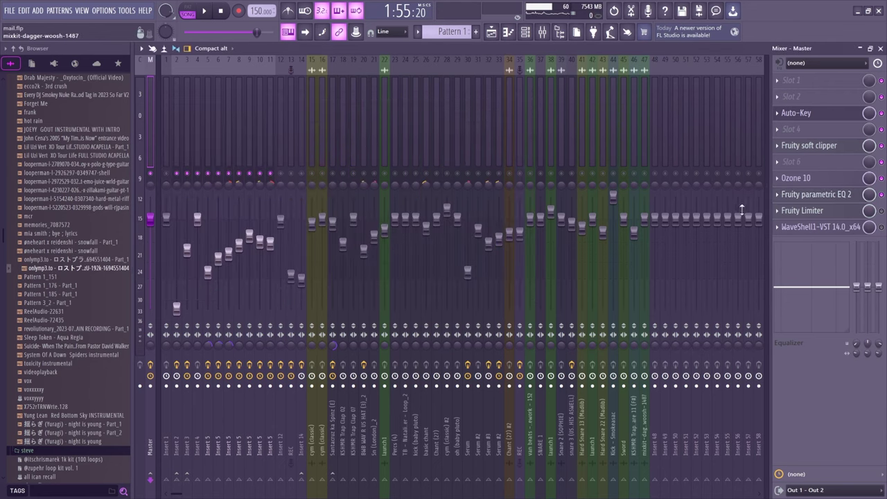
# Look through the channels in the channel rack during playback
pyautogui.click(492, 32)
pyautogui.scroll(3, 243, 70)
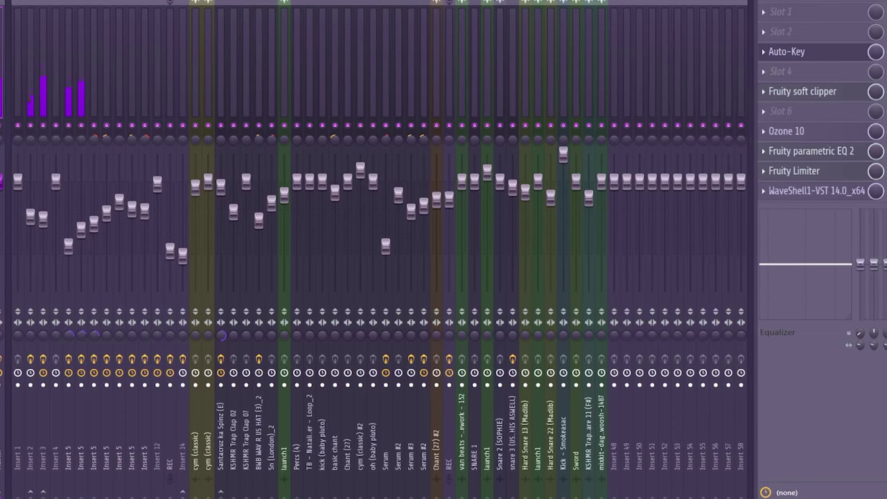
pyautogui.press('F6')
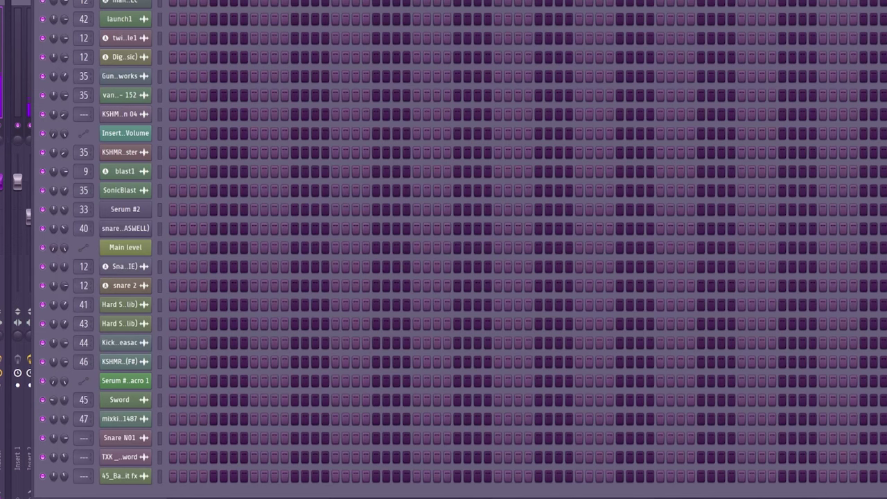
pyautogui.scroll(10, 326, 151)
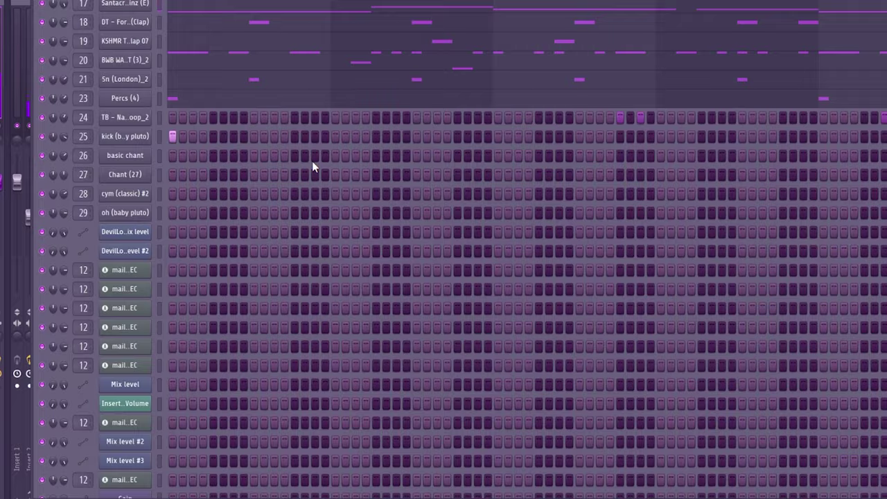
# Review the playlist arrangement during playback, from the Insert 5 clips through the automation and vocal tracks to Track 22
pyautogui.scroll(5, 312, 166)
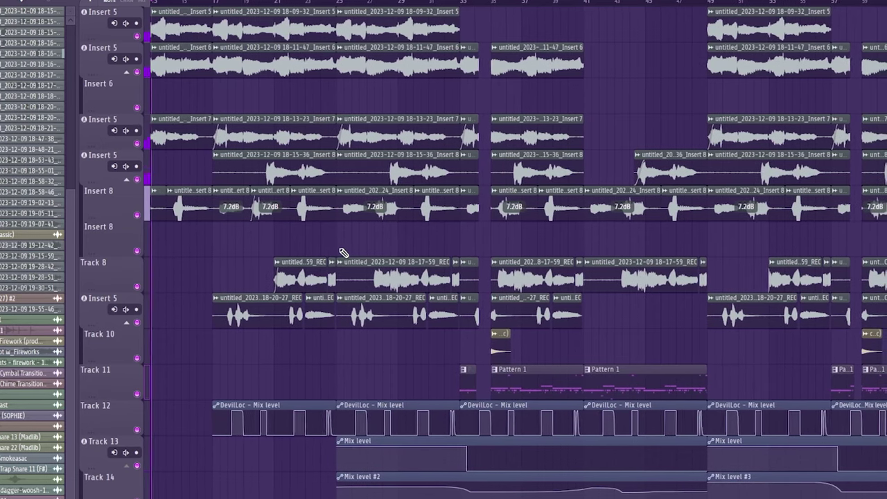
pyautogui.scroll(-1, 343, 252)
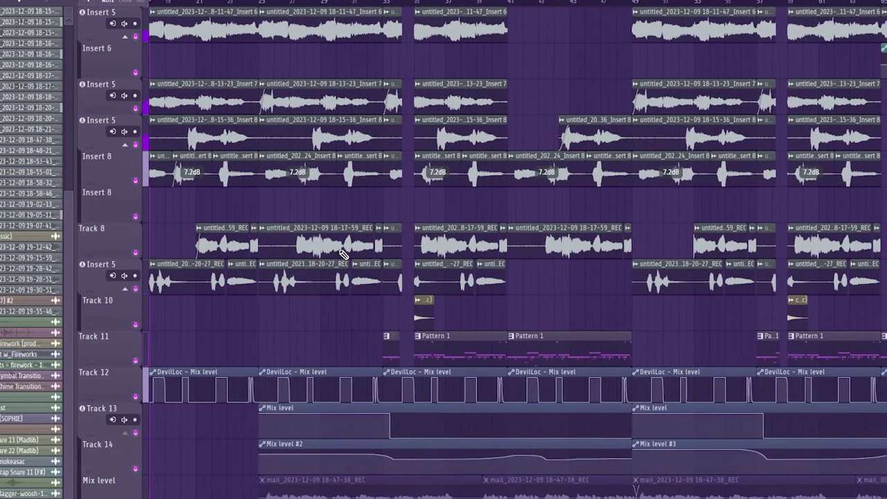
pyautogui.scroll(-4, 343, 255)
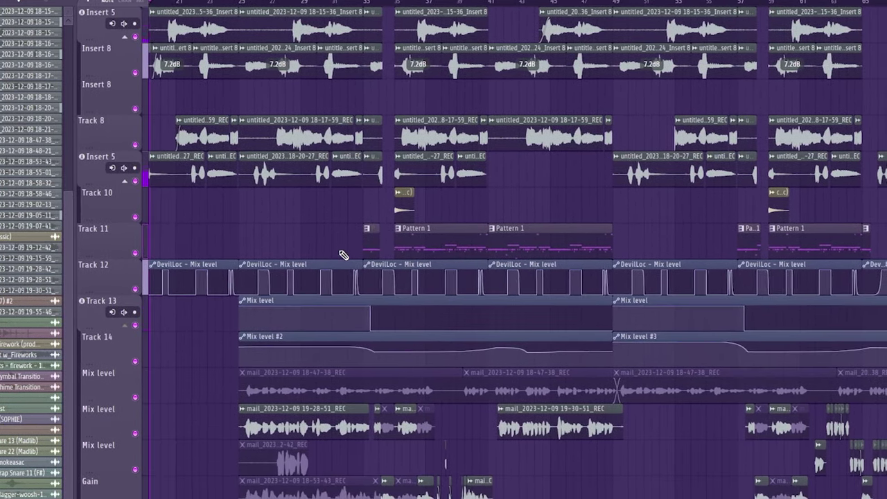
pyautogui.scroll(-4, 343, 254)
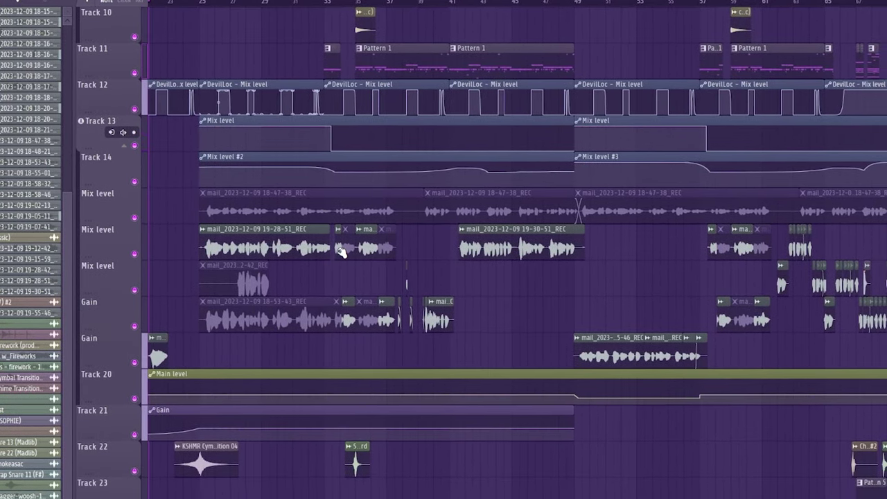
pyautogui.scroll(4, 341, 253)
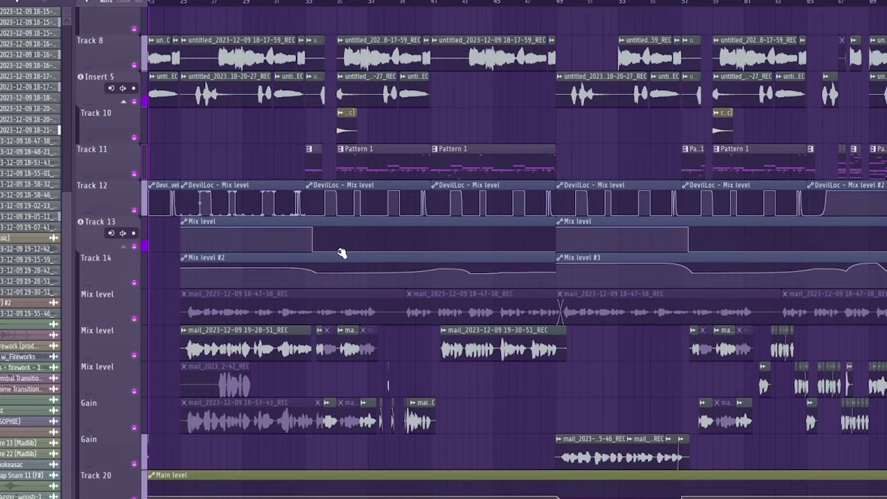
pyautogui.scroll(5, 341, 253)
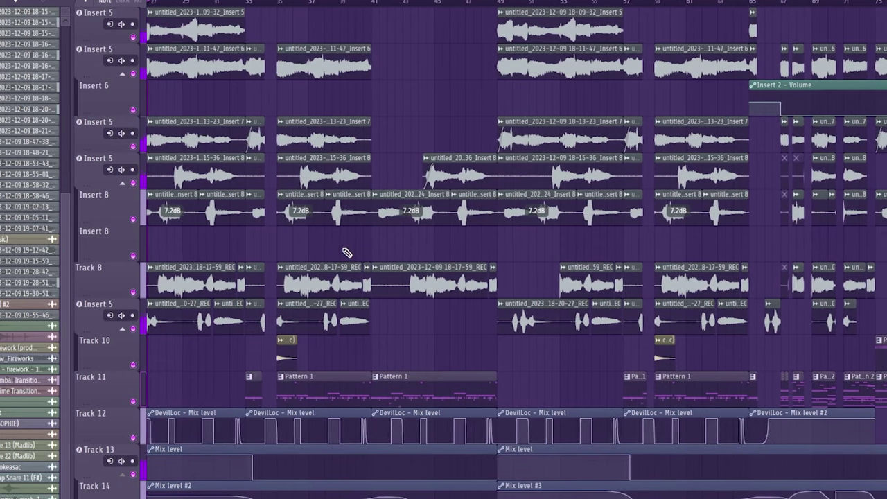
pyautogui.scroll(-1, 348, 252)
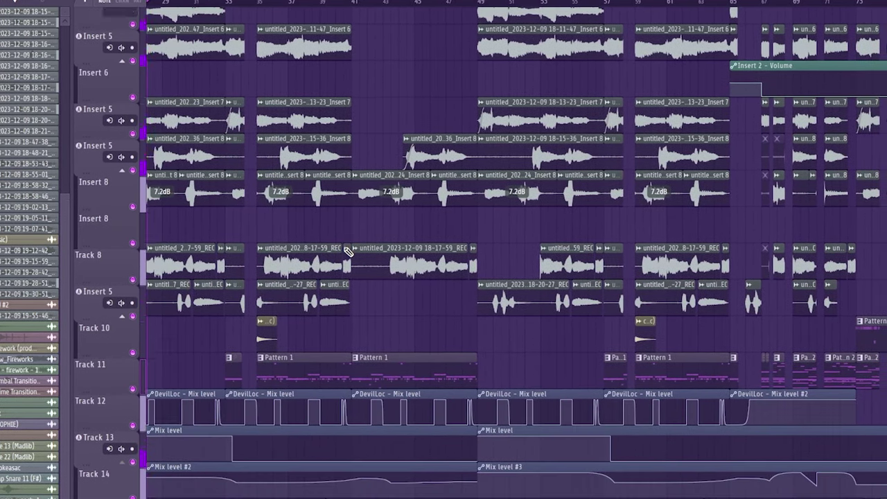
pyautogui.scroll(-1, 347, 251)
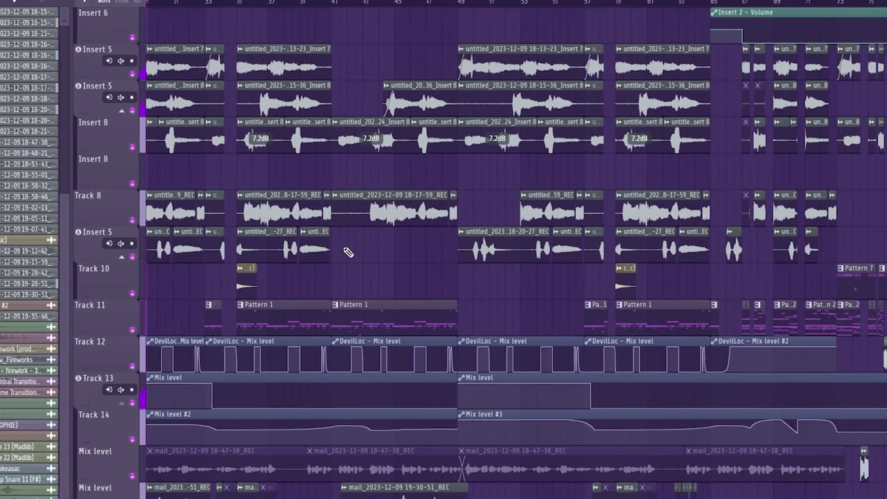